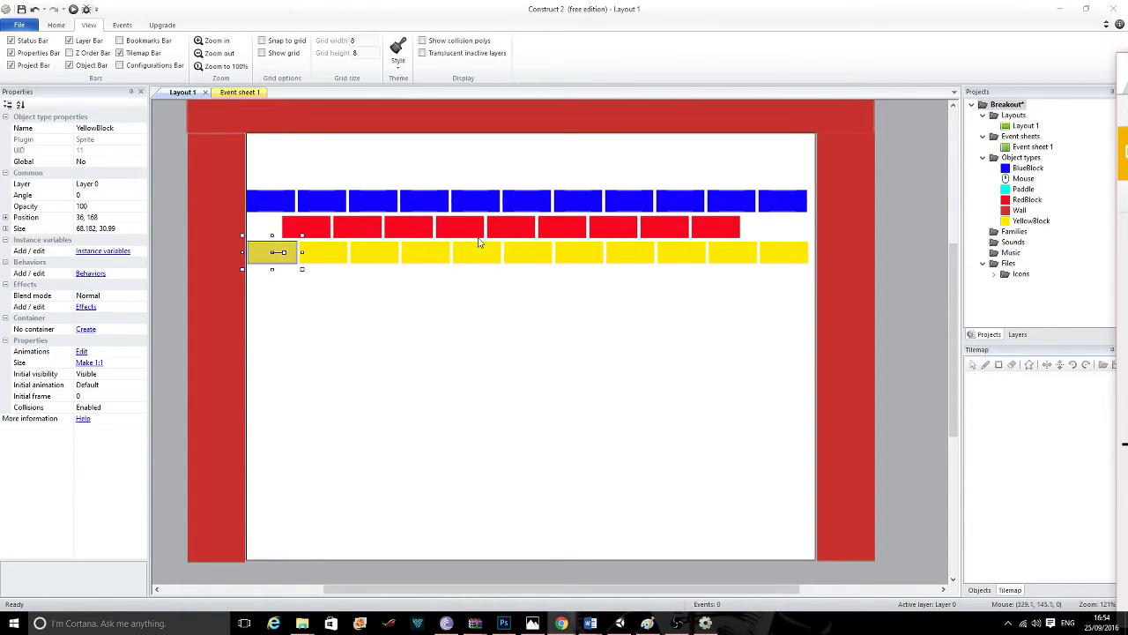
Add the Physics behavior to the YellowBlock object type and check it on neighbouring yellow blocks.
{"action": "left_click", "coordinate": [90, 273]}
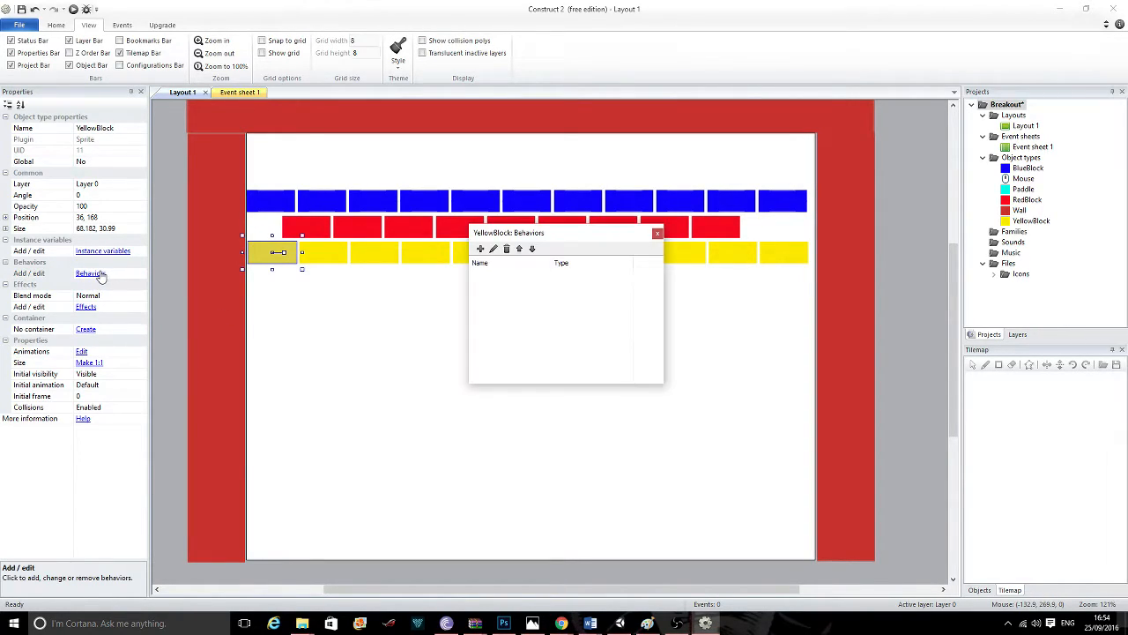
{"action": "left_click", "coordinate": [479, 250]}
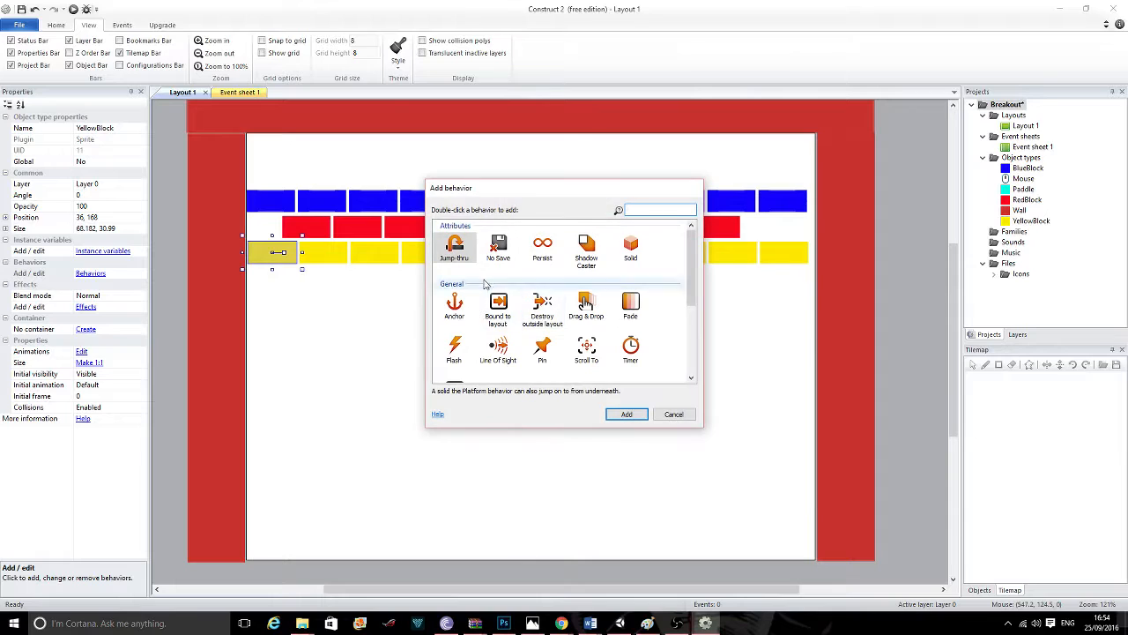
{"action": "scroll", "coordinate": [477, 317], "scroll_direction": "down", "scroll_amount": 3}
{"action": "scroll", "coordinate": [478, 321], "scroll_direction": "up", "scroll_amount": 2}
{"action": "scroll", "coordinate": [478, 322], "scroll_direction": "down", "scroll_amount": 2}
{"action": "left_click", "coordinate": [454, 349]}
{"action": "left_click", "coordinate": [627, 414]}
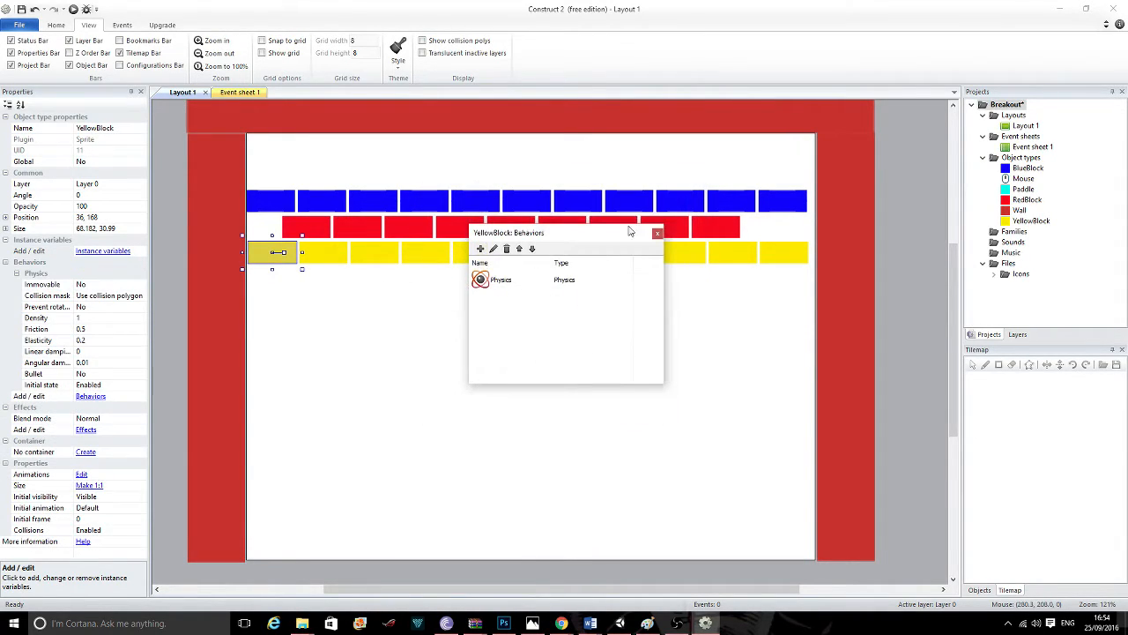
{"action": "left_click", "coordinate": [657, 232]}
{"action": "left_click", "coordinate": [327, 254]}
{"action": "left_click", "coordinate": [384, 253]}
{"action": "left_click", "coordinate": [275, 252]}
Add the Physics behavior to the RedBlock object type.
{"action": "left_click", "coordinate": [309, 228]}
{"action": "left_click", "coordinate": [91, 274]}
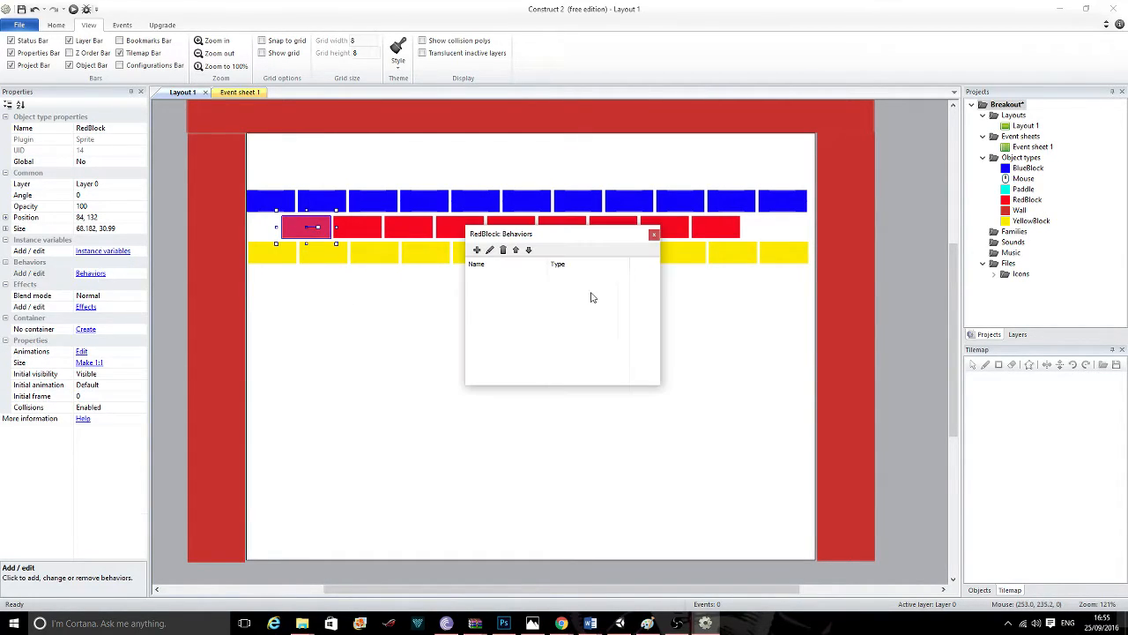
{"action": "left_click", "coordinate": [476, 249]}
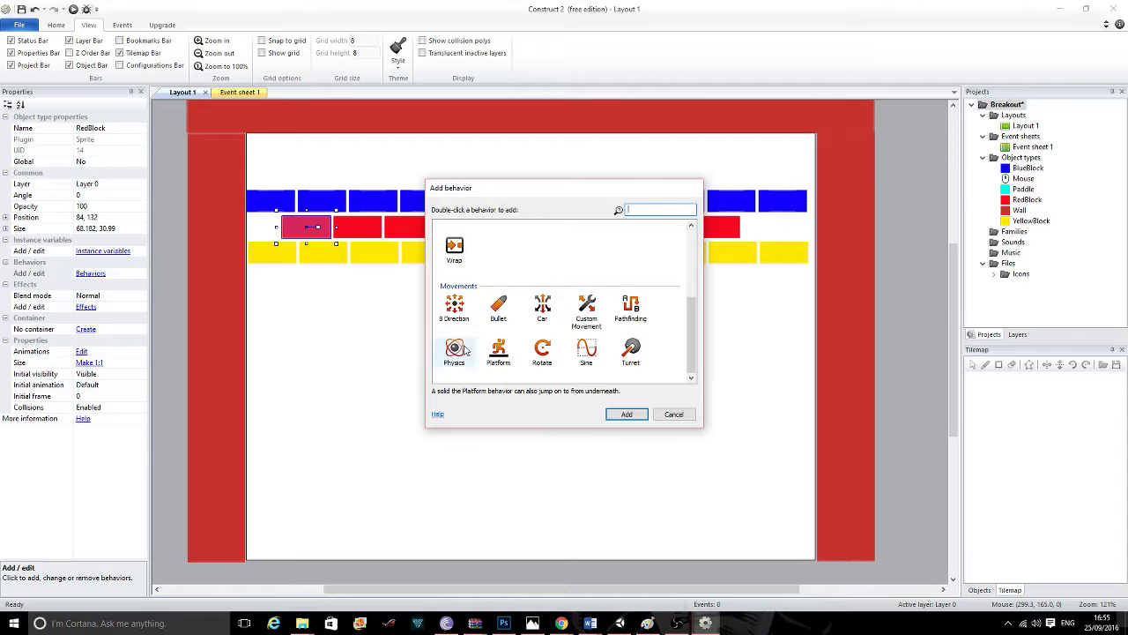
{"action": "double_click", "coordinate": [476, 351]}
{"action": "left_click", "coordinate": [654, 233]}
Add the Physics behavior to the BlueBlock object type.
{"action": "left_click", "coordinate": [265, 201]}
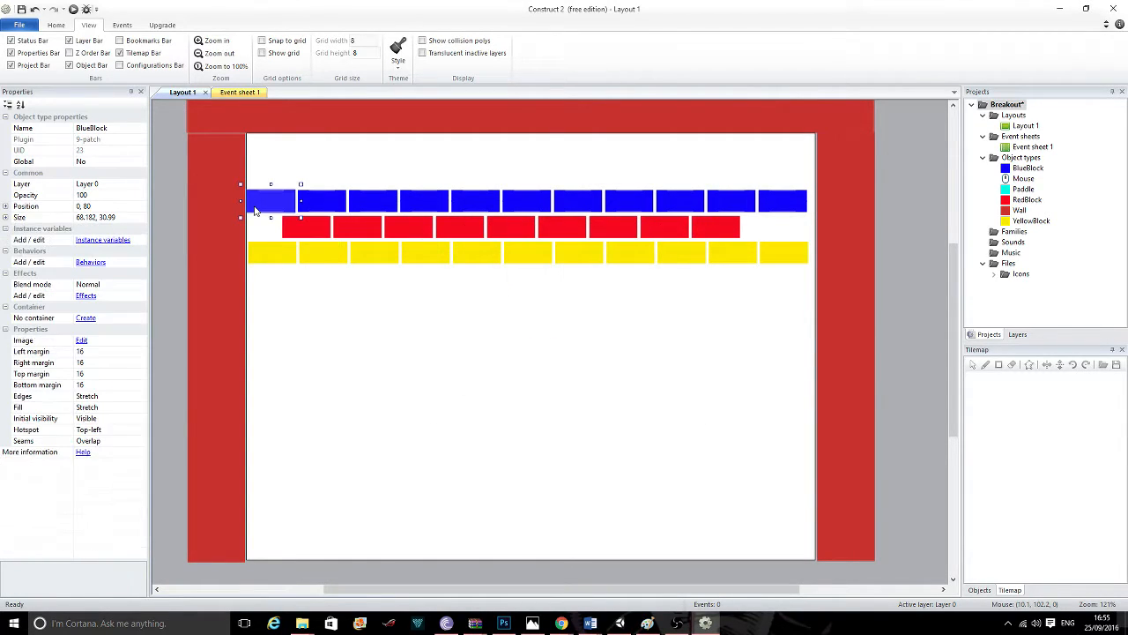
{"action": "left_click", "coordinate": [96, 265]}
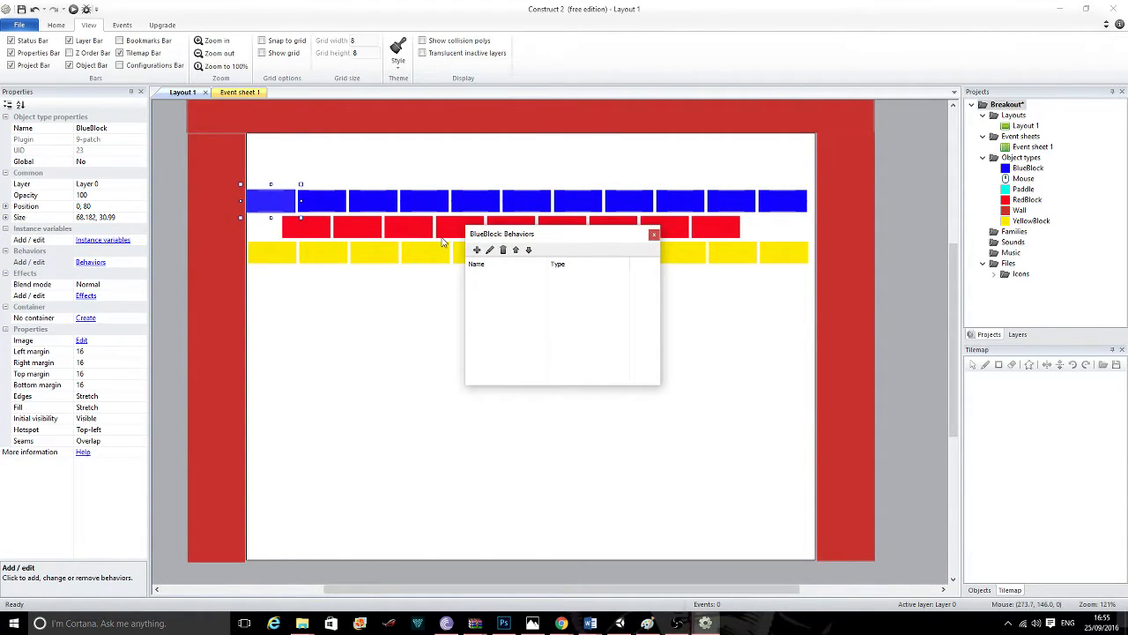
{"action": "left_click", "coordinate": [476, 250]}
{"action": "scroll", "coordinate": [498, 314], "scroll_direction": "down", "scroll_amount": 3}
{"action": "double_click", "coordinate": [454, 351]}
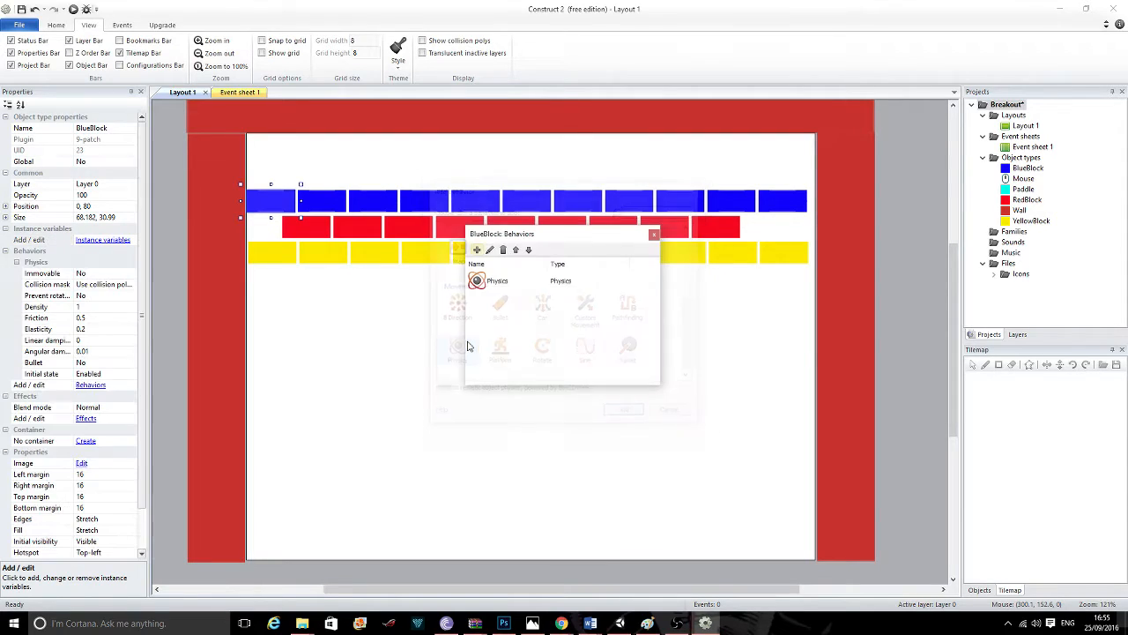
{"action": "left_click", "coordinate": [654, 235]}
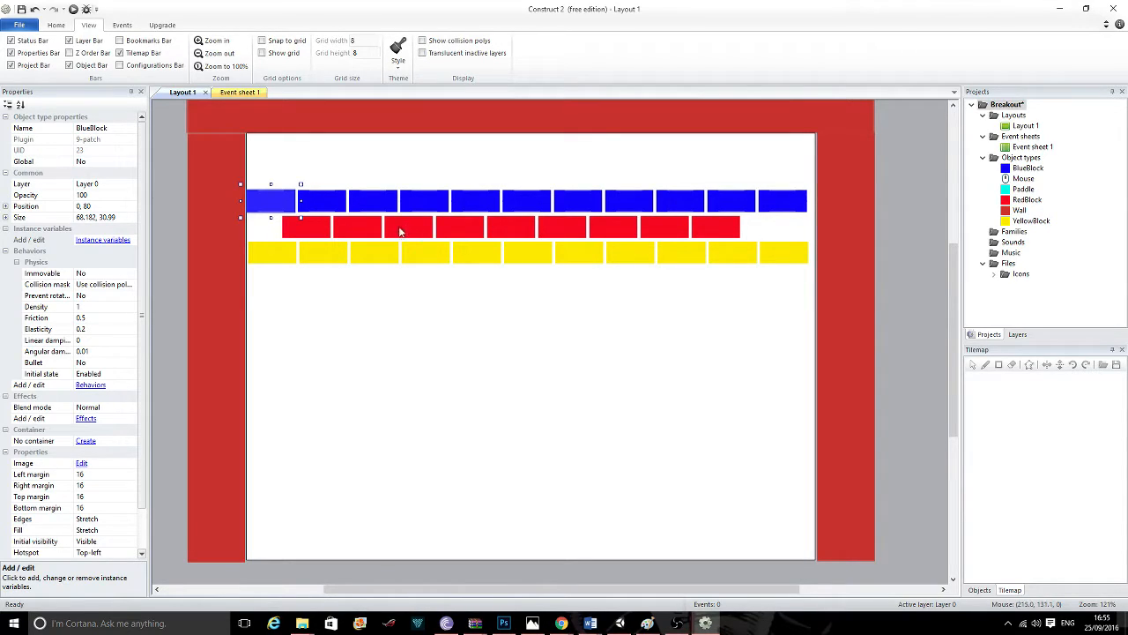
Make the first yellow block immovable, with friction 0 and elasticity 1.
{"action": "left_click", "coordinate": [295, 253]}
{"action": "left_click", "coordinate": [132, 284]}
{"action": "left_click", "coordinate": [141, 284]}
{"action": "left_click", "coordinate": [97, 305]}
{"action": "left_click", "coordinate": [105, 332]}
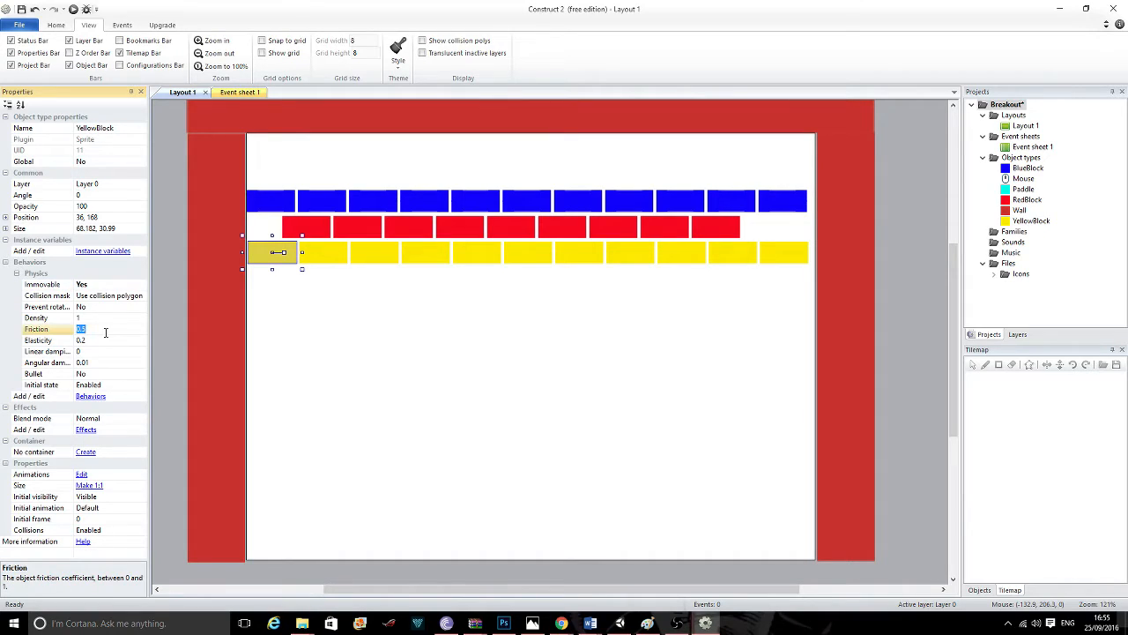
{"action": "type", "text": "0"}
{"action": "left_click", "coordinate": [99, 344]}
{"action": "type", "text": "1"}
{"action": "left_click", "coordinate": [343, 339]}
Make the first red block immovable, with friction 0 and the same elasticity as the first yellow block.
{"action": "left_click", "coordinate": [307, 228]}
{"action": "left_click", "coordinate": [141, 283]}
{"action": "left_click", "coordinate": [141, 283]}
{"action": "left_click", "coordinate": [88, 301]}
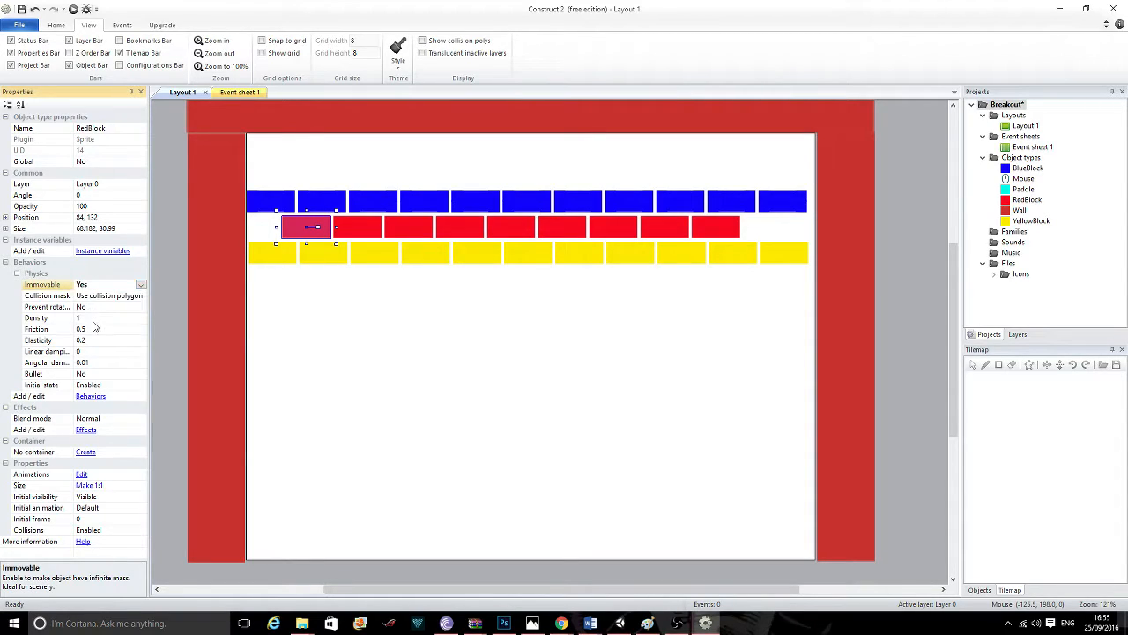
{"action": "left_click", "coordinate": [82, 329]}
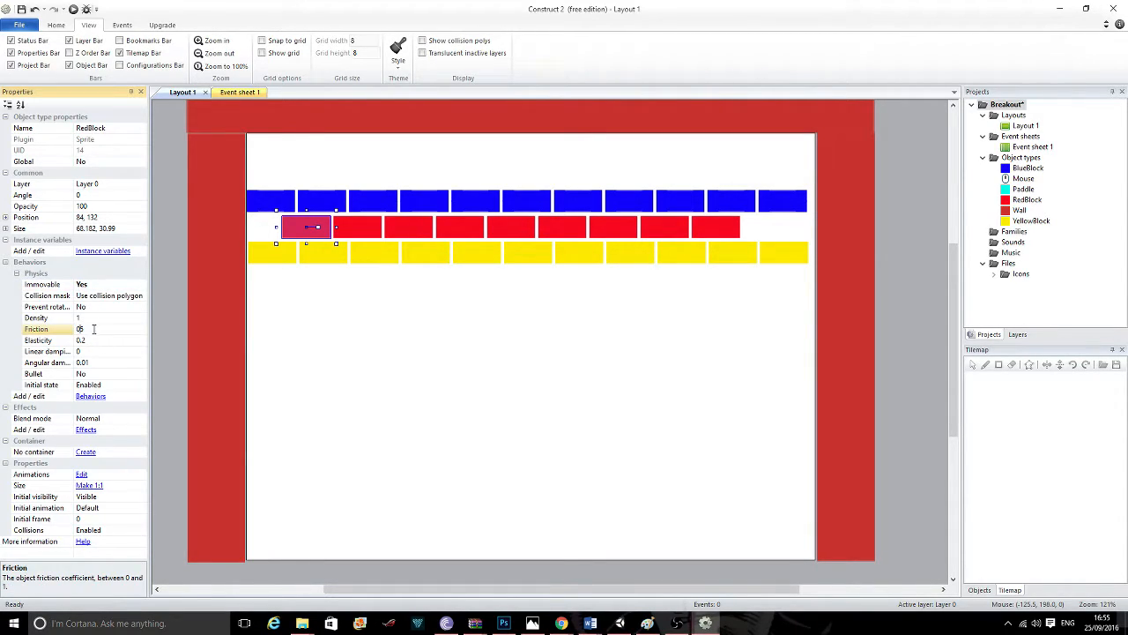
{"action": "left_click", "coordinate": [85, 340]}
{"action": "left_click", "coordinate": [440, 351]}
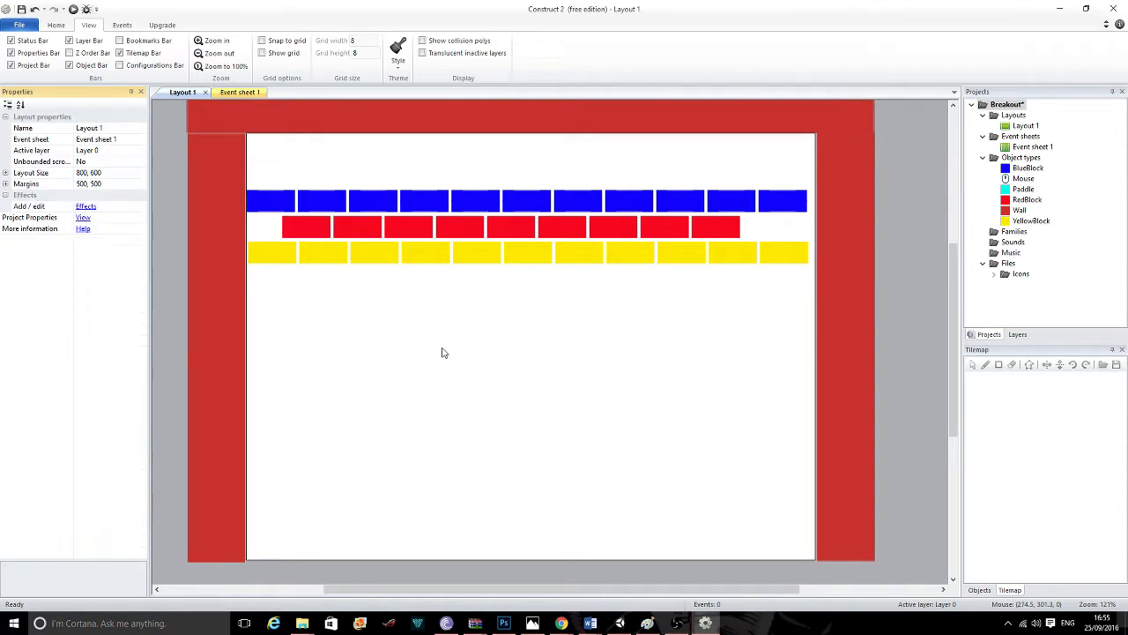
Make the first blue block immovable, with elasticity 1 and the same friction as the first yellow block.
{"action": "left_click", "coordinate": [273, 203]}
{"action": "left_click", "coordinate": [130, 273]}
{"action": "left_click", "coordinate": [131, 274]}
{"action": "left_click", "coordinate": [123, 293]}
{"action": "left_click", "coordinate": [105, 323]}
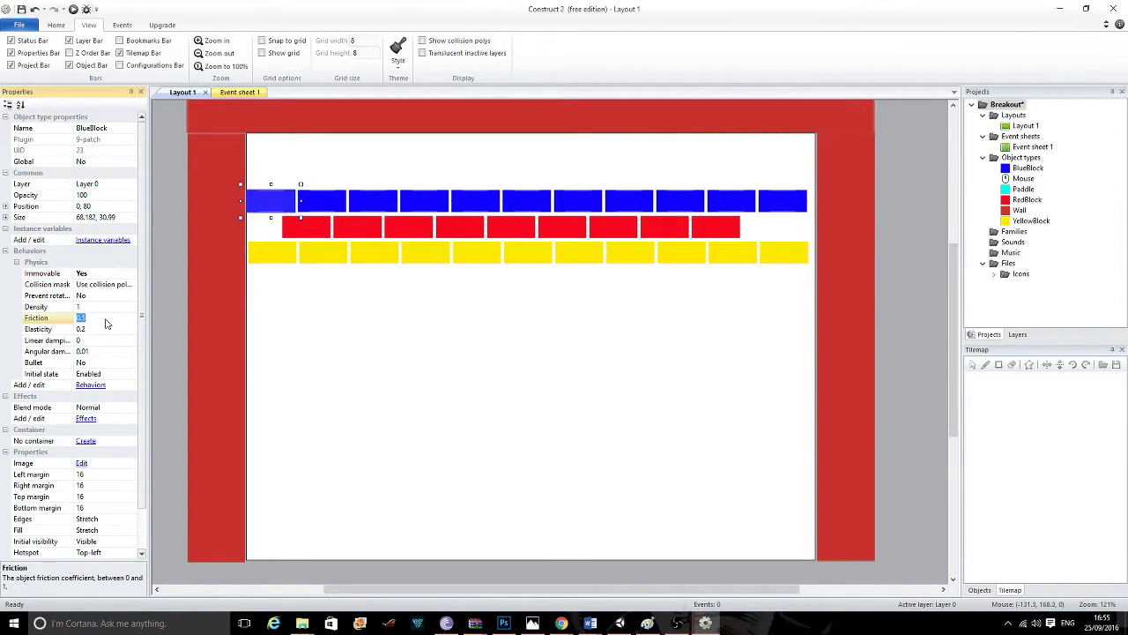
{"action": "left_click", "coordinate": [116, 331]}
{"action": "type", "text": "1"}
{"action": "left_click", "coordinate": [494, 330]}
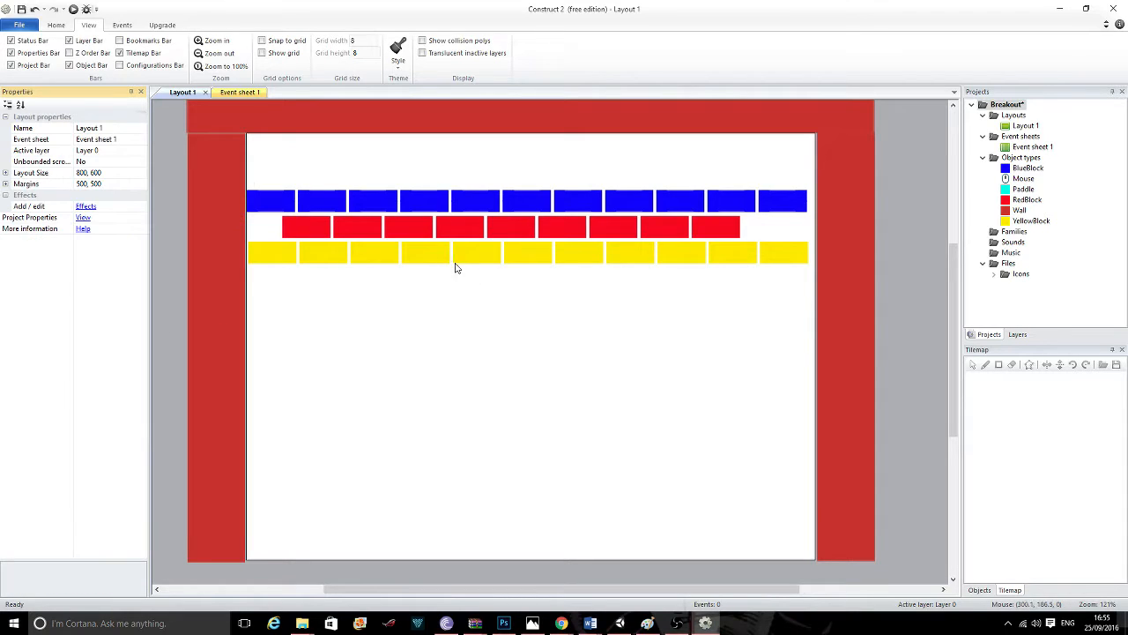
Make the second yellow block immovable, with friction 0 and elasticity 1.
{"action": "left_click", "coordinate": [449, 259]}
{"action": "left_click_drag", "start_coordinate": [485, 260], "coordinate": [489, 260]}
{"action": "left_click_drag", "start_coordinate": [598, 260], "coordinate": [342, 260]}
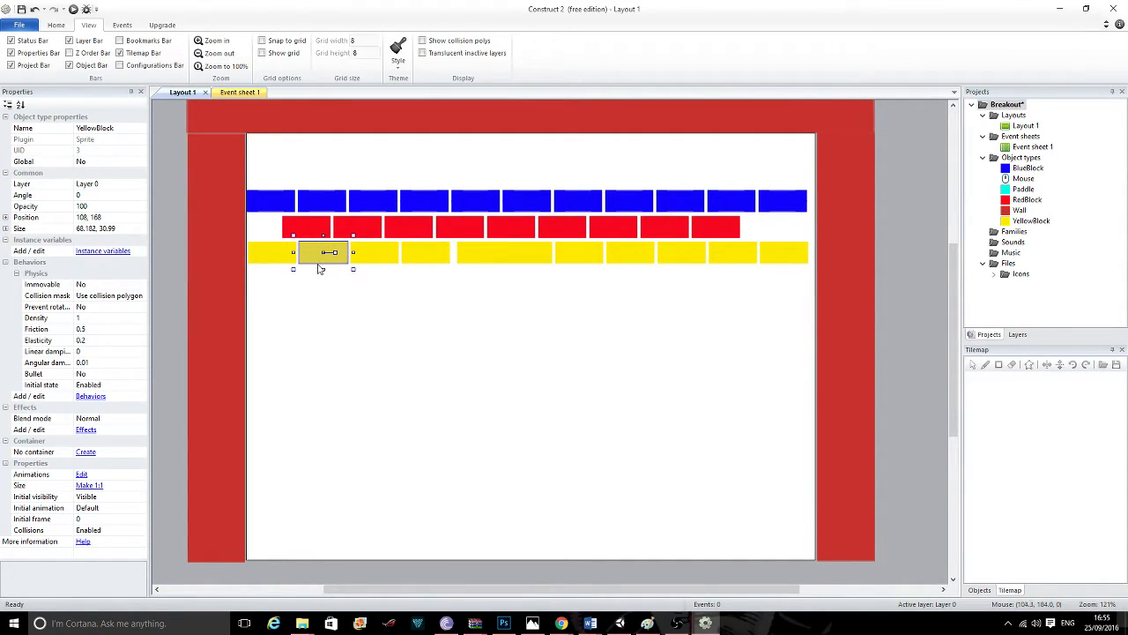
{"action": "left_click", "coordinate": [109, 285]}
{"action": "left_click", "coordinate": [140, 285]}
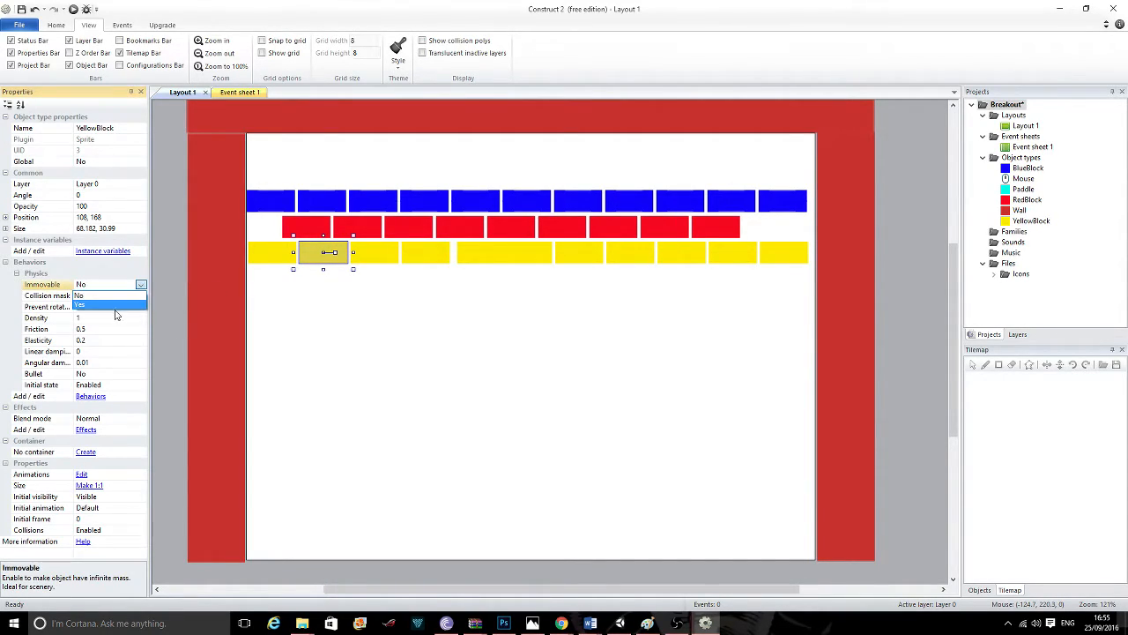
{"action": "left_click", "coordinate": [112, 305]}
{"action": "left_click", "coordinate": [104, 329]}
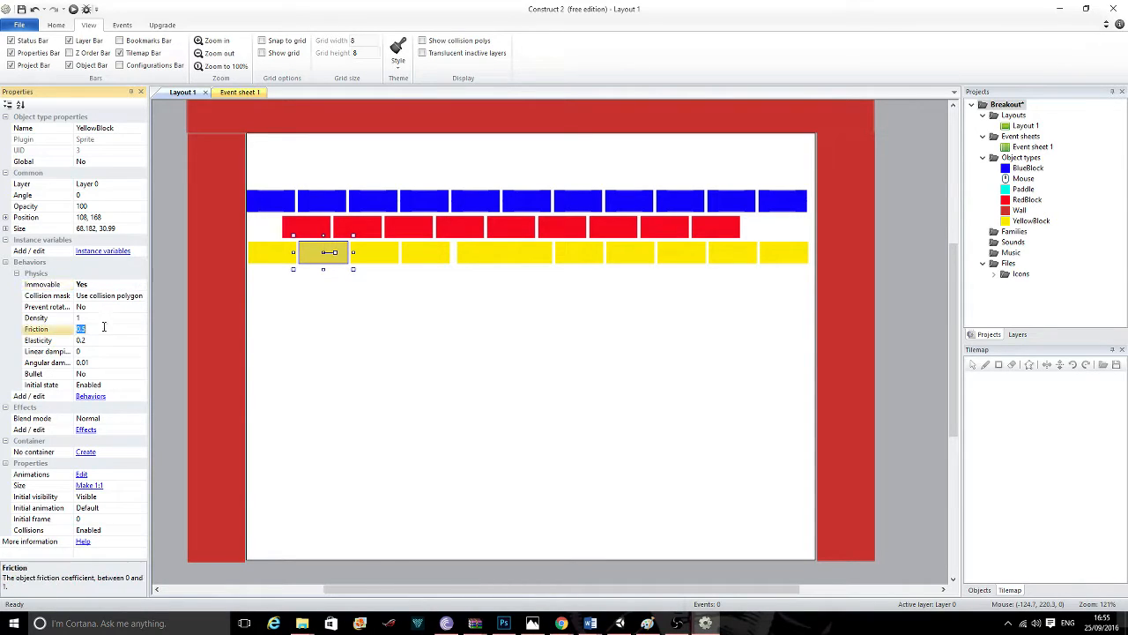
{"action": "left_click", "coordinate": [106, 340]}
{"action": "type", "text": "1"}
{"action": "left_click", "coordinate": [302, 368]}
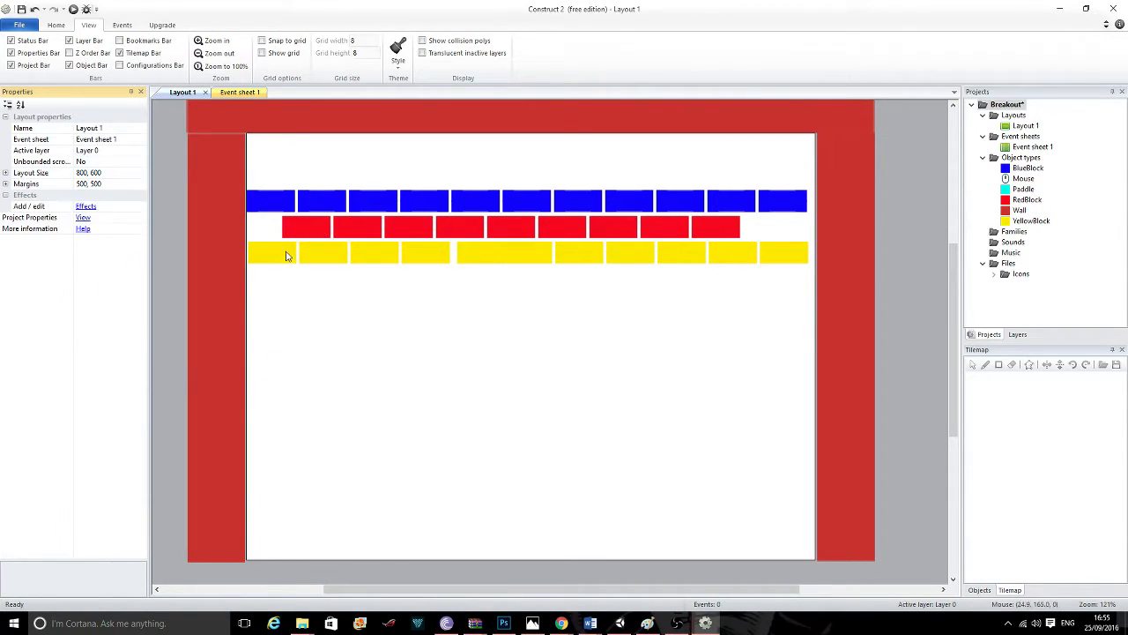
{"action": "left_click", "coordinate": [319, 254]}
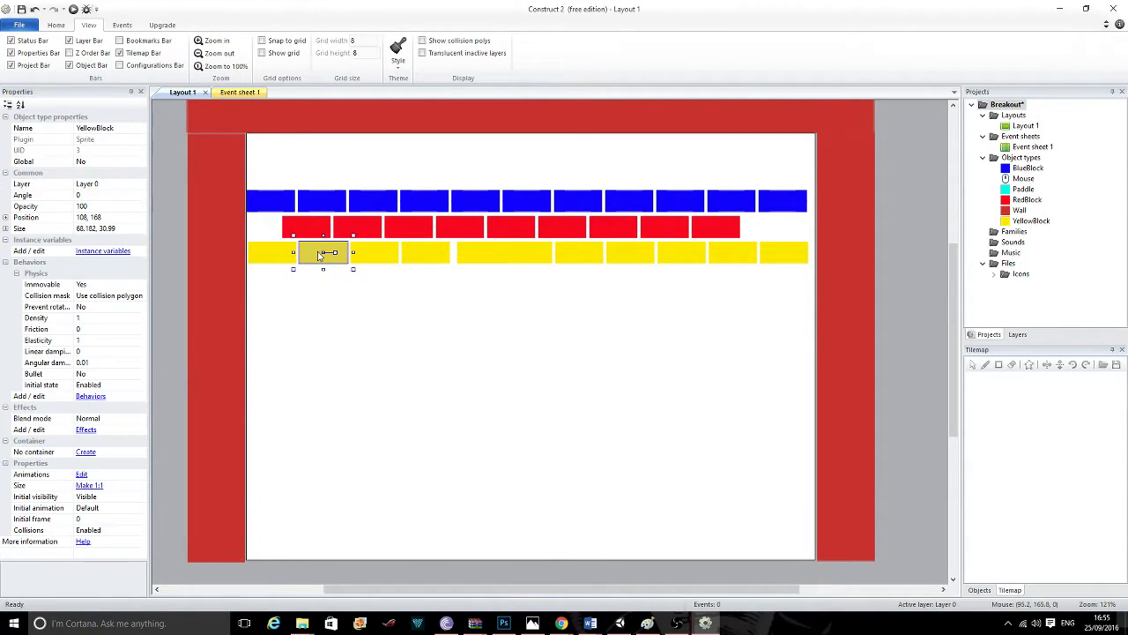
Make the third yellow block immovable and set its friction to 0.
{"action": "left_click", "coordinate": [384, 260]}
{"action": "left_click", "coordinate": [126, 283]}
{"action": "left_click", "coordinate": [140, 283]}
{"action": "left_click", "coordinate": [126, 305]}
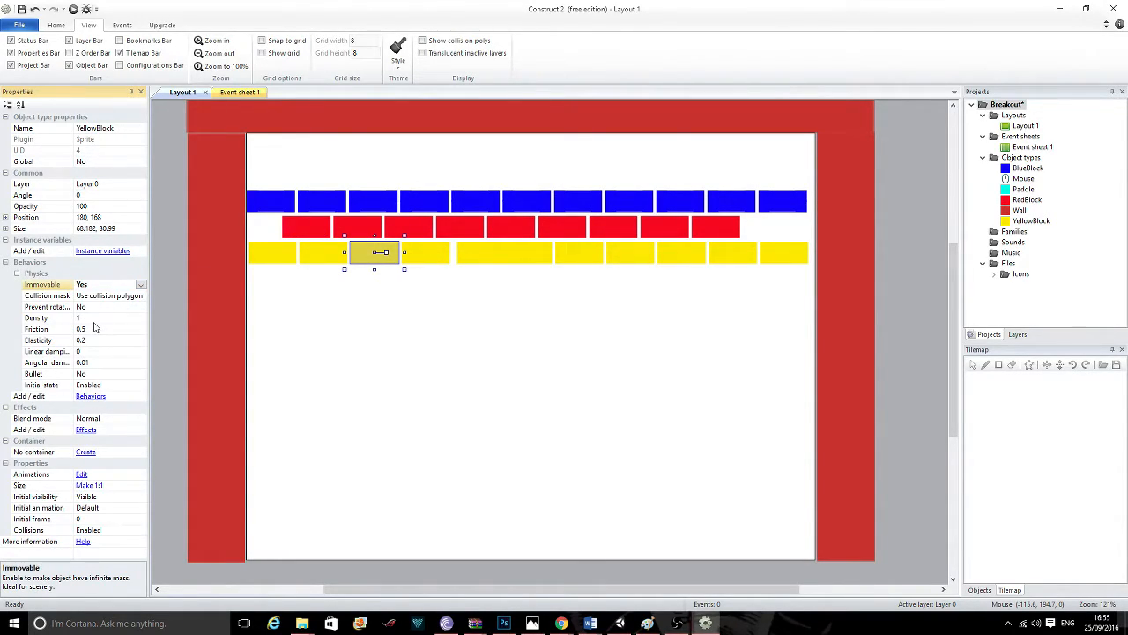
{"action": "left_click", "coordinate": [95, 329]}
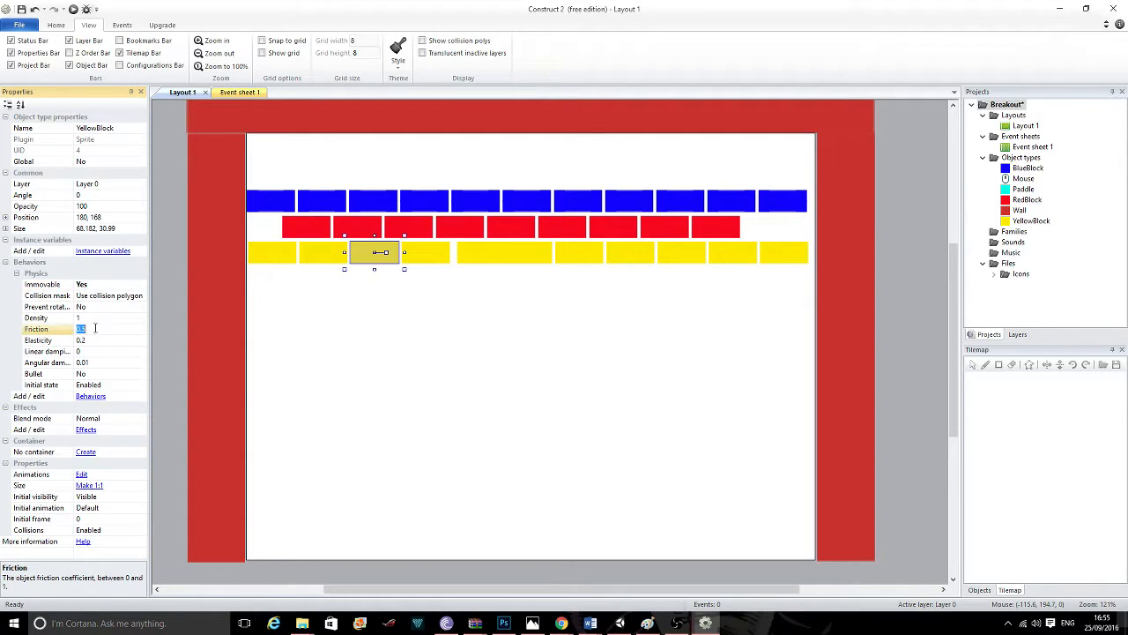
{"action": "type", "text": "0"}
Make the fourth yellow block immovable, with friction 0 and the same elasticity as the second yellow block.
{"action": "left_click", "coordinate": [426, 253]}
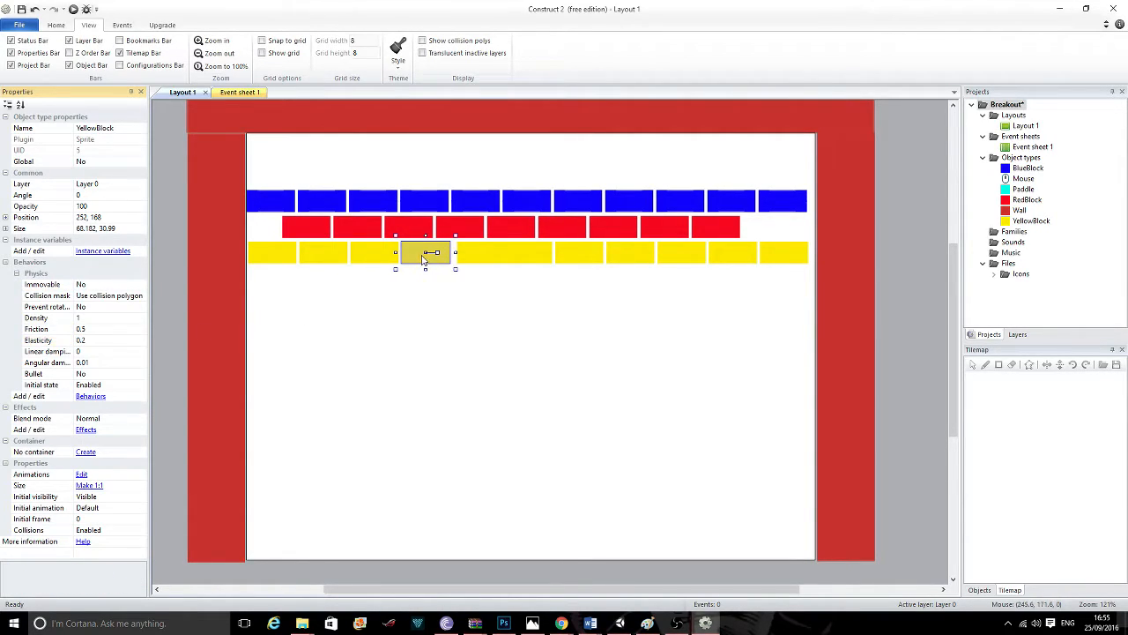
{"action": "left_click", "coordinate": [95, 285]}
{"action": "left_click", "coordinate": [140, 284]}
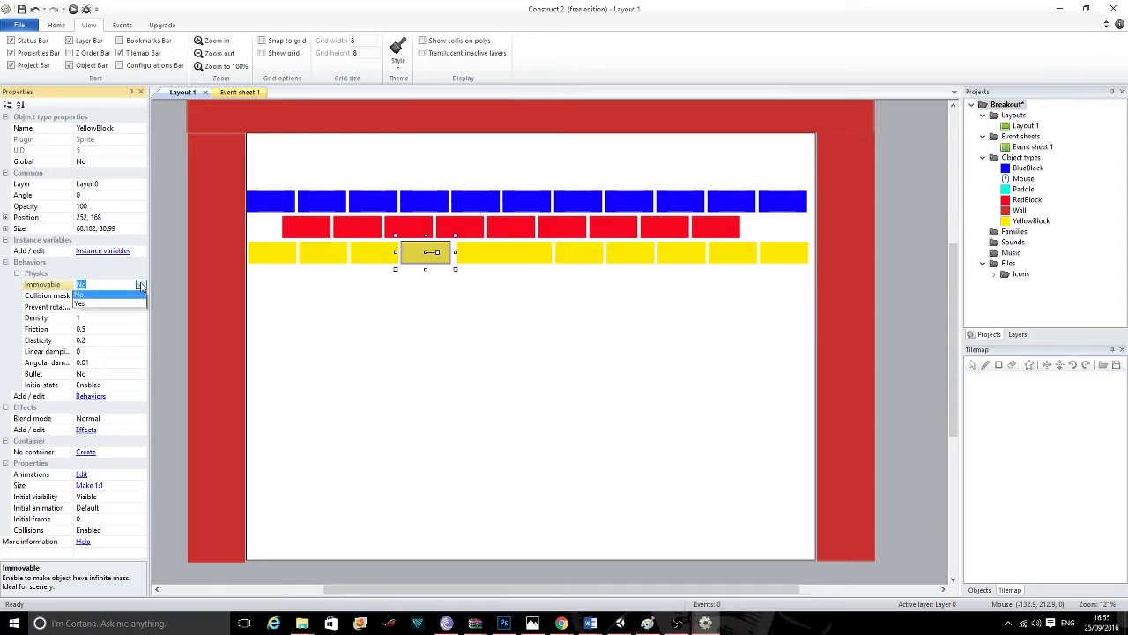
{"action": "left_click", "coordinate": [120, 304]}
{"action": "left_click", "coordinate": [94, 329]}
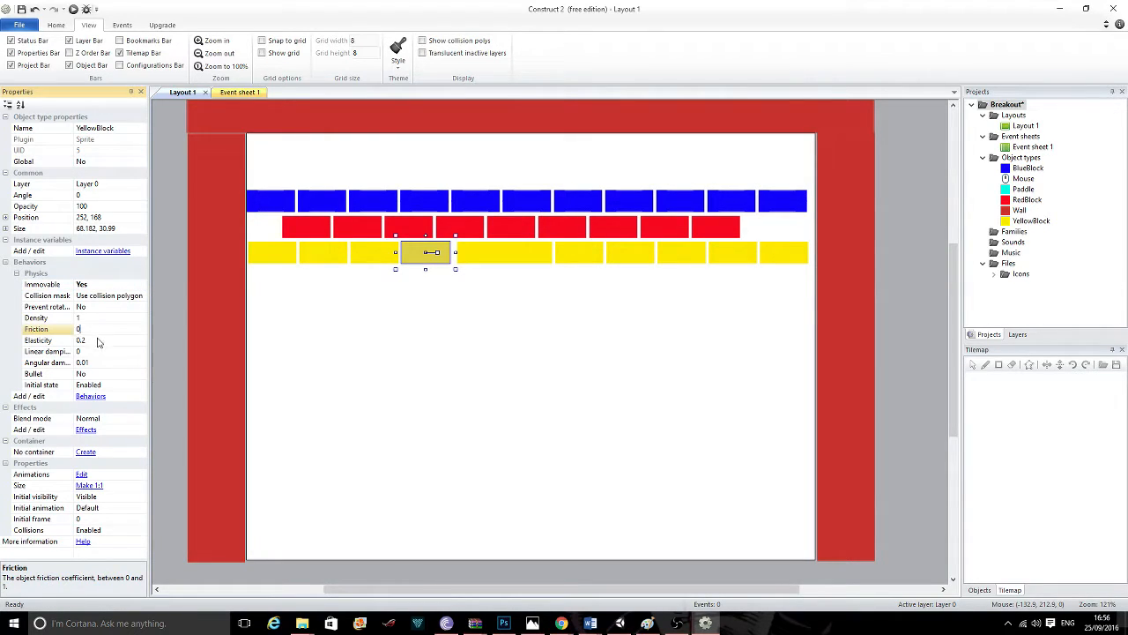
{"action": "type", "text": "0"}
{"action": "left_click", "coordinate": [97, 341]}
{"action": "left_click", "coordinate": [340, 314]}
Move the fifth yellow block back into even spacing in its row, at position 324, 168.
{"action": "left_click", "coordinate": [501, 258]}
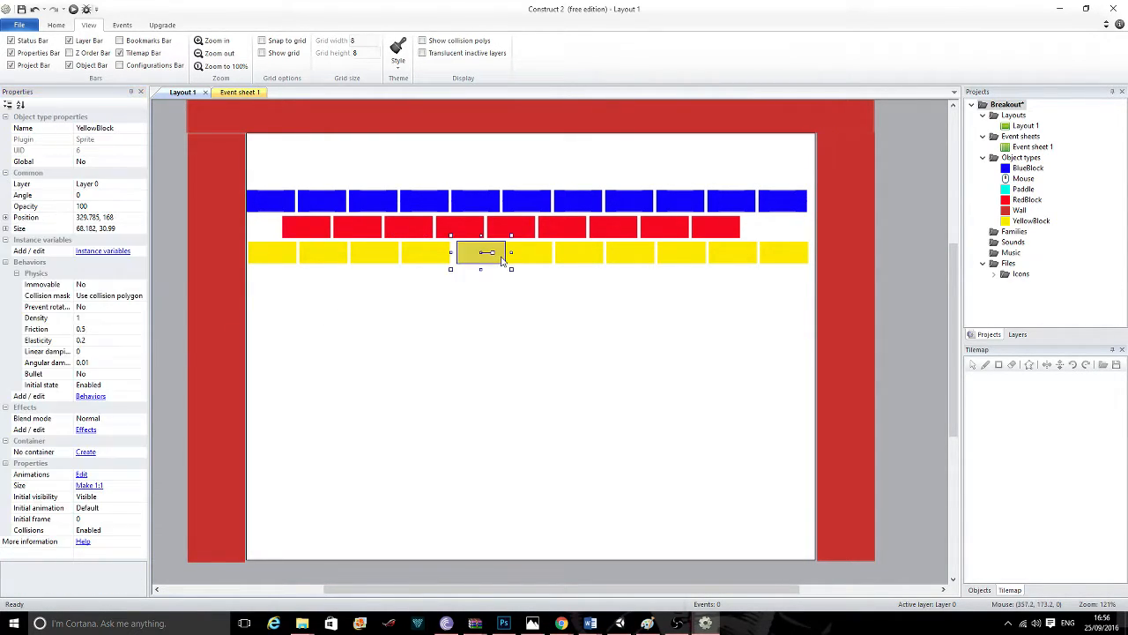
{"action": "left_click", "coordinate": [531, 257]}
{"action": "left_click", "coordinate": [504, 278]}
{"action": "left_click_drag", "start_coordinate": [486, 257], "coordinate": [482, 261]}
Make the fifth yellow block immovable and set its friction to 0.
{"action": "left_click", "coordinate": [103, 282]}
{"action": "left_click", "coordinate": [140, 284]}
{"action": "left_click", "coordinate": [105, 304]}
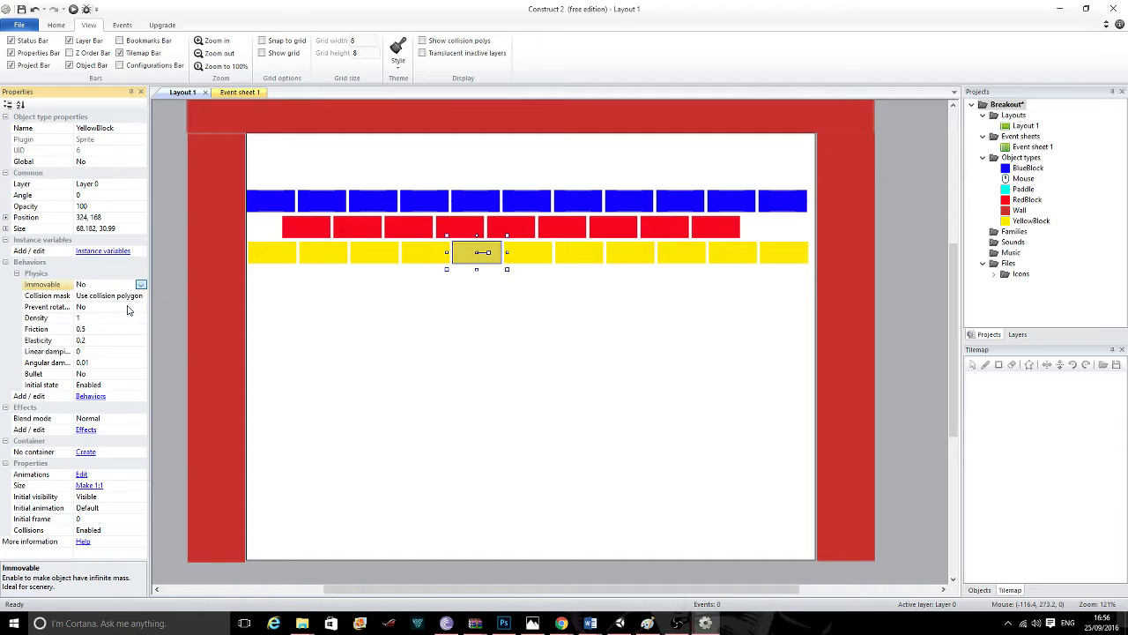
{"action": "left_click", "coordinate": [97, 327]}
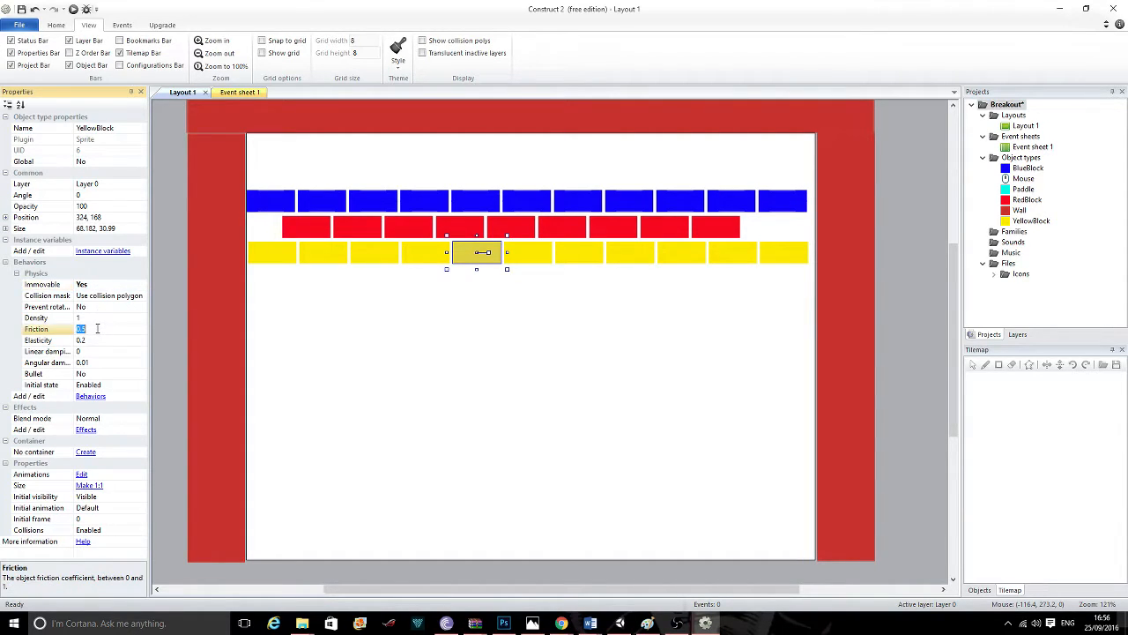
{"action": "type", "text": "0"}
{"action": "left_click", "coordinate": [438, 327]}
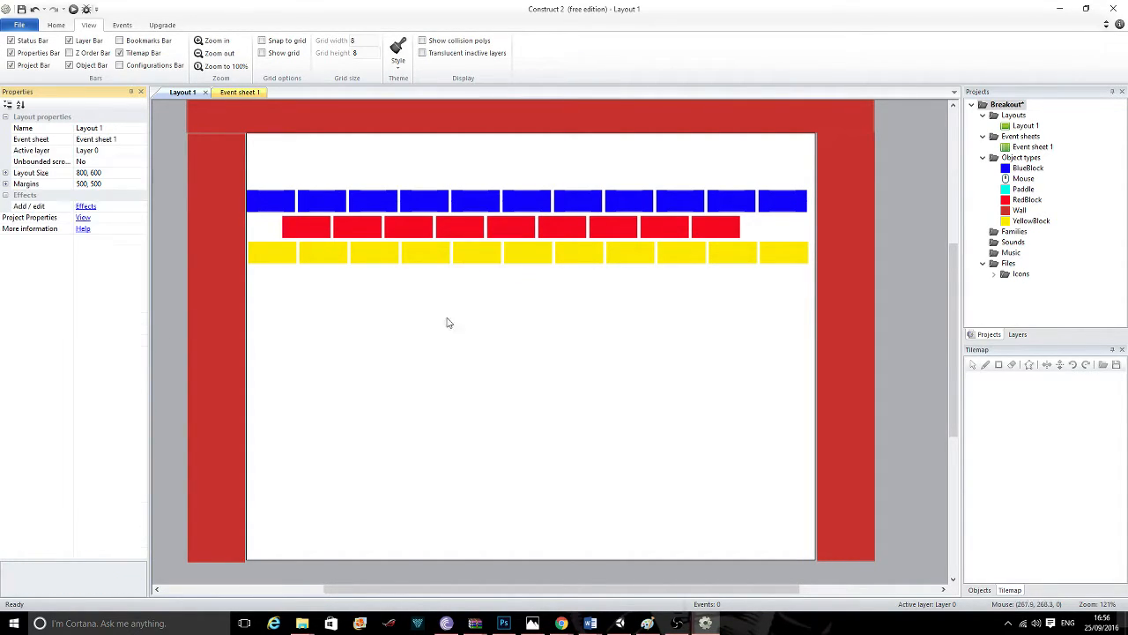
Make the sixth yellow block immovable, with friction 0 and elasticity 1.
{"action": "left_click", "coordinate": [520, 253]}
{"action": "left_click", "coordinate": [97, 284]}
{"action": "left_click", "coordinate": [141, 284]}
{"action": "left_click", "coordinate": [101, 306]}
{"action": "left_click", "coordinate": [97, 328]}
{"action": "type", "text": "0"}
{"action": "left_click", "coordinate": [97, 339]}
{"action": "type", "text": "1"}
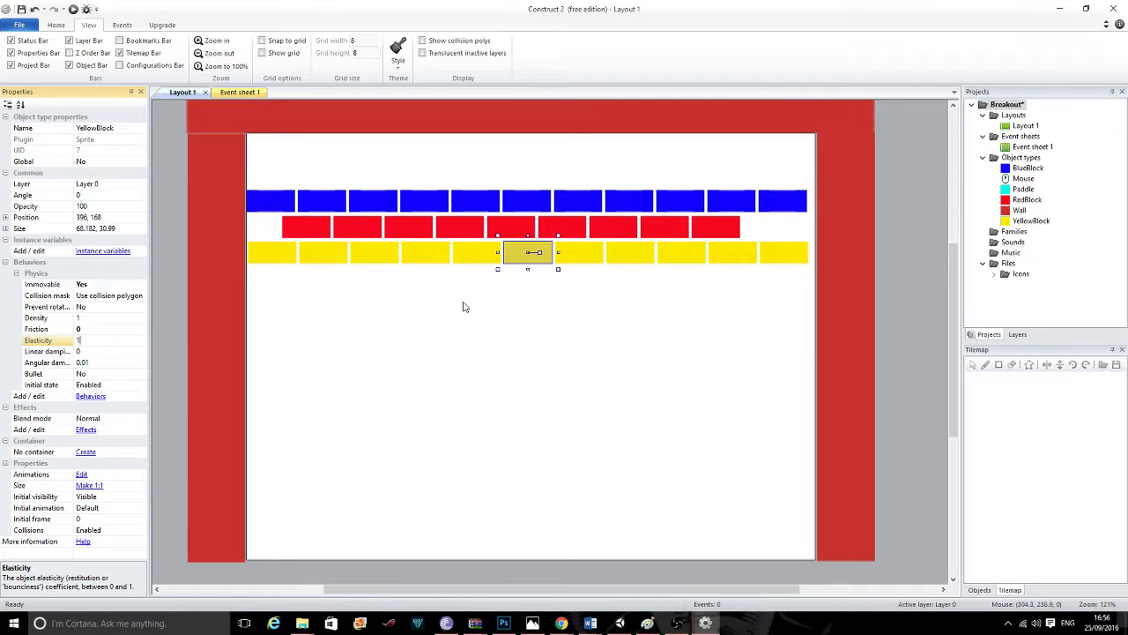
Make the seventh yellow block immovable and set its friction to 0.
{"action": "left_click", "coordinate": [586, 259]}
{"action": "left_click", "coordinate": [121, 284]}
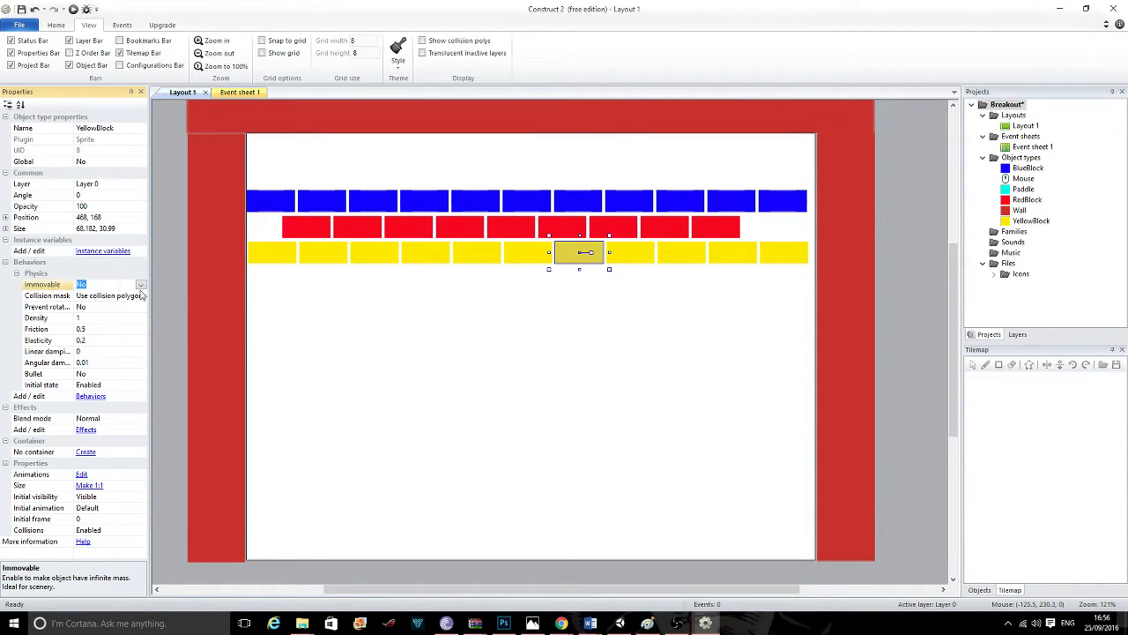
{"action": "left_click", "coordinate": [140, 294]}
{"action": "left_click", "coordinate": [140, 286]}
{"action": "left_click", "coordinate": [139, 292]}
{"action": "left_click", "coordinate": [141, 287]}
{"action": "left_click", "coordinate": [131, 306]}
{"action": "left_click", "coordinate": [107, 321]}
{"action": "left_click", "coordinate": [104, 328]}
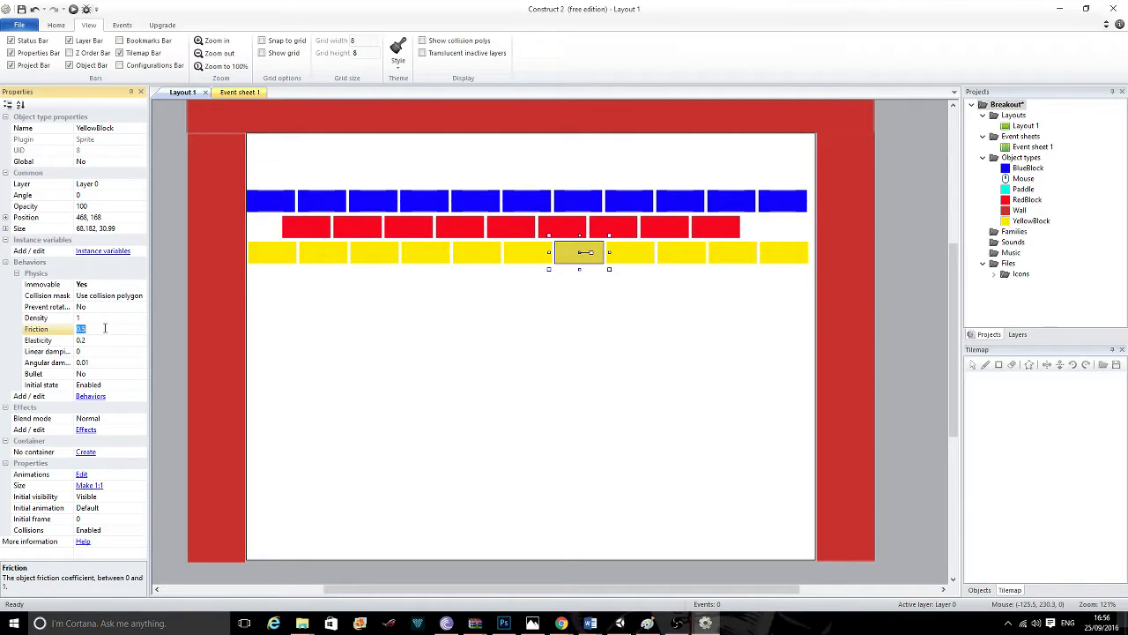
{"action": "type", "text": "0"}
{"action": "key", "text": "Return"}
{"action": "left_click", "coordinate": [443, 327]}
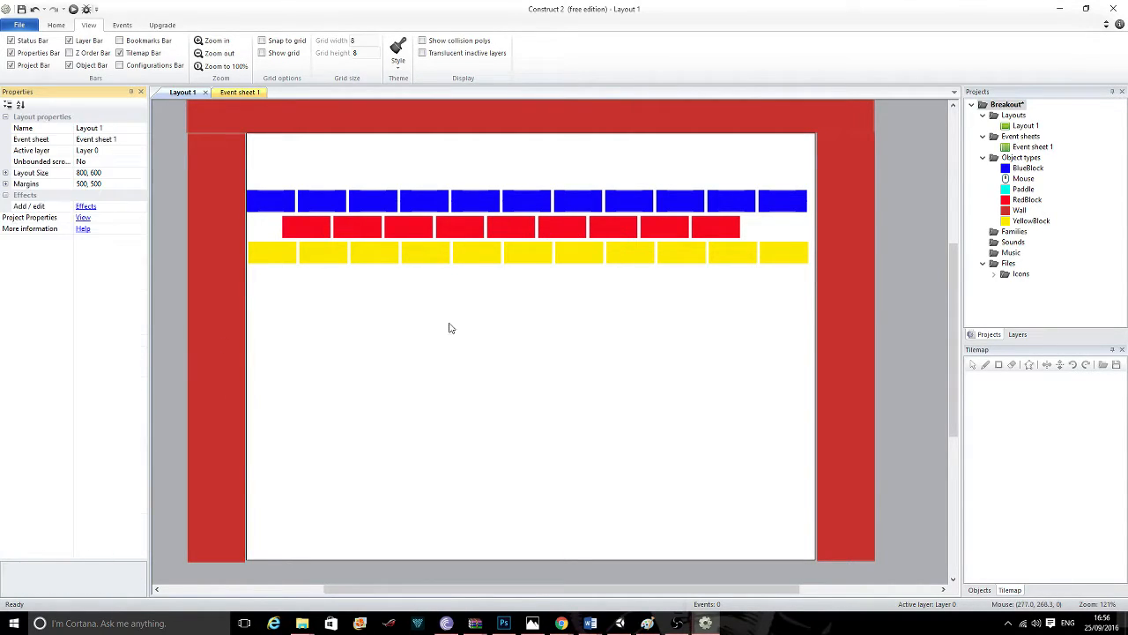
Make the eighth yellow block immovable, with friction 0 and the same elasticity as the sixth yellow block.
{"action": "left_click", "coordinate": [615, 263]}
{"action": "left_click", "coordinate": [108, 285]}
{"action": "left_click", "coordinate": [141, 284]}
{"action": "left_click", "coordinate": [97, 306]}
{"action": "left_click", "coordinate": [103, 328]}
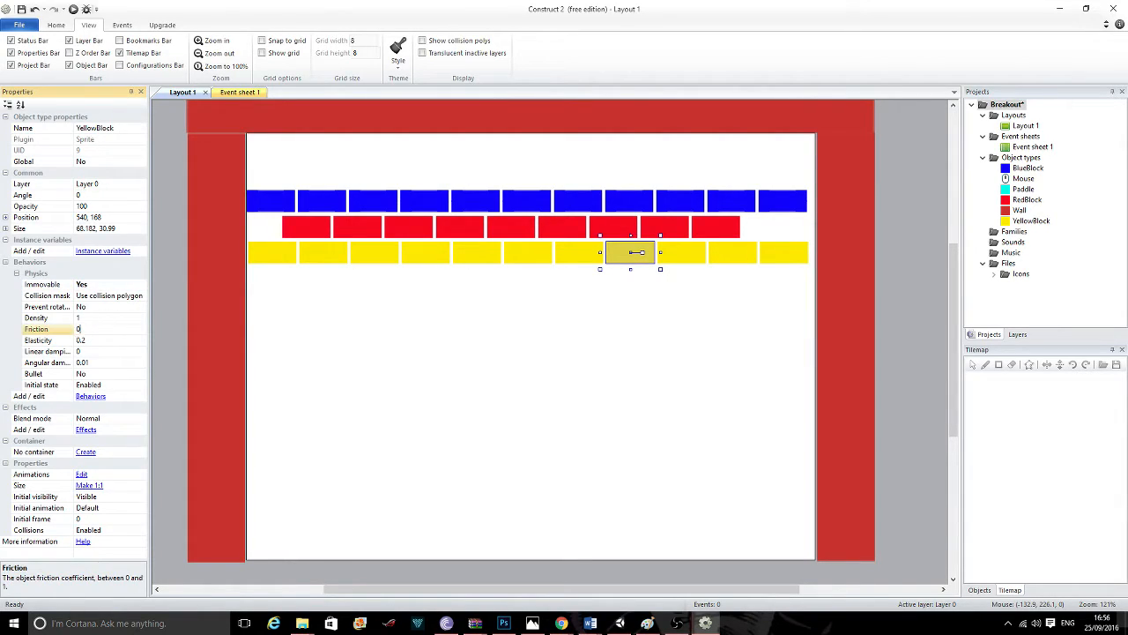
{"action": "type", "text": "0"}
{"action": "left_click", "coordinate": [97, 342]}
Select all eleven yellow blocks together and make them immovable, with friction 0 and elasticity 1.
{"action": "left_click", "coordinate": [684, 256]}
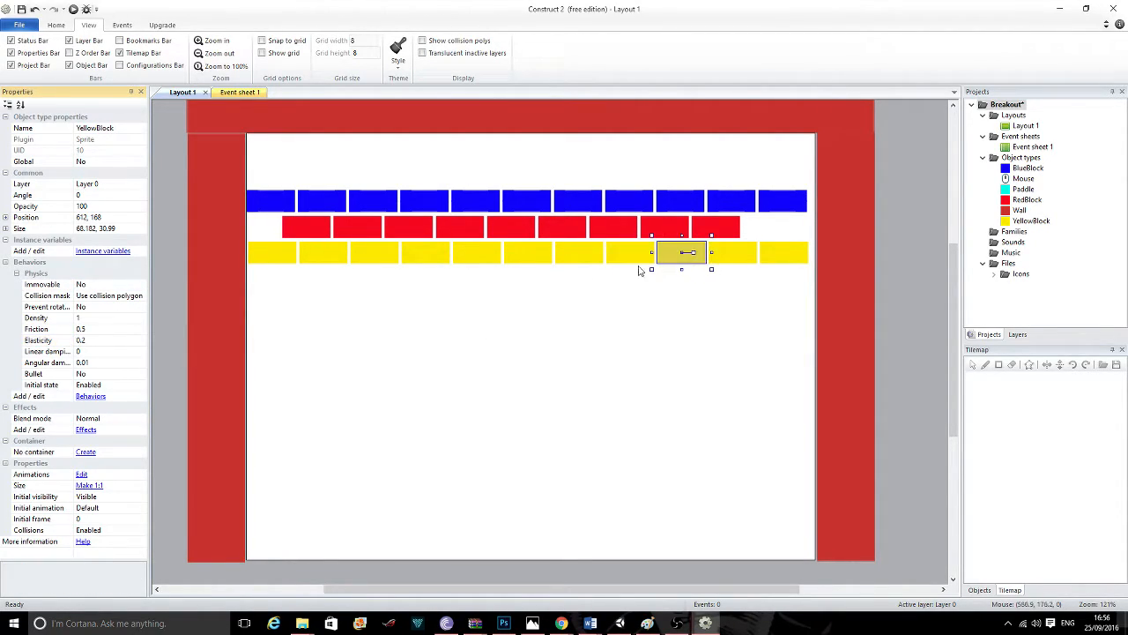
{"action": "left_click", "coordinate": [121, 288]}
{"action": "left_click", "coordinate": [270, 252]}
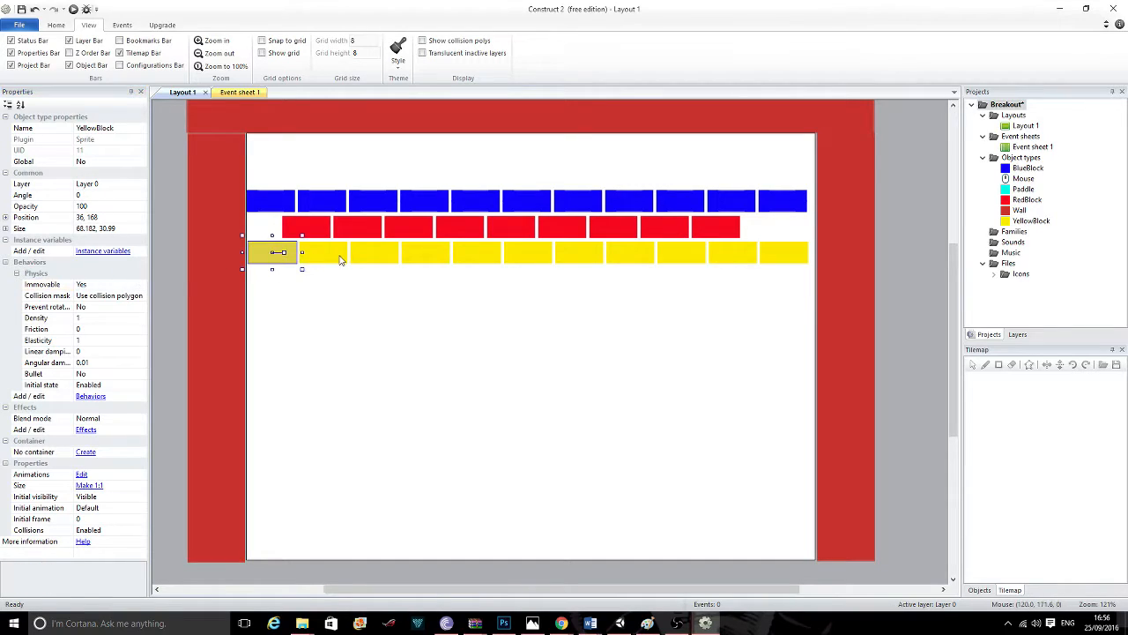
{"action": "left_click", "coordinate": [785, 257], "text": "ctrl"}
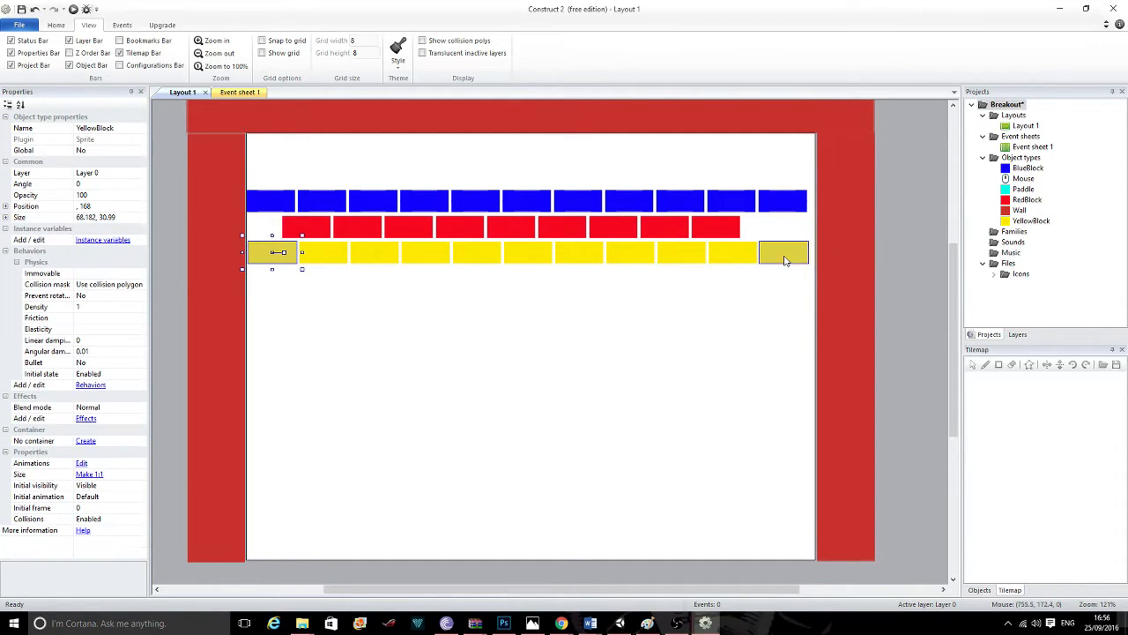
{"action": "left_click", "coordinate": [335, 260], "text": "ctrl"}
{"action": "left_click", "coordinate": [379, 258], "text": "ctrl"}
{"action": "left_click", "coordinate": [449, 255], "text": "ctrl"}
{"action": "left_click", "coordinate": [477, 257], "text": "ctrl"}
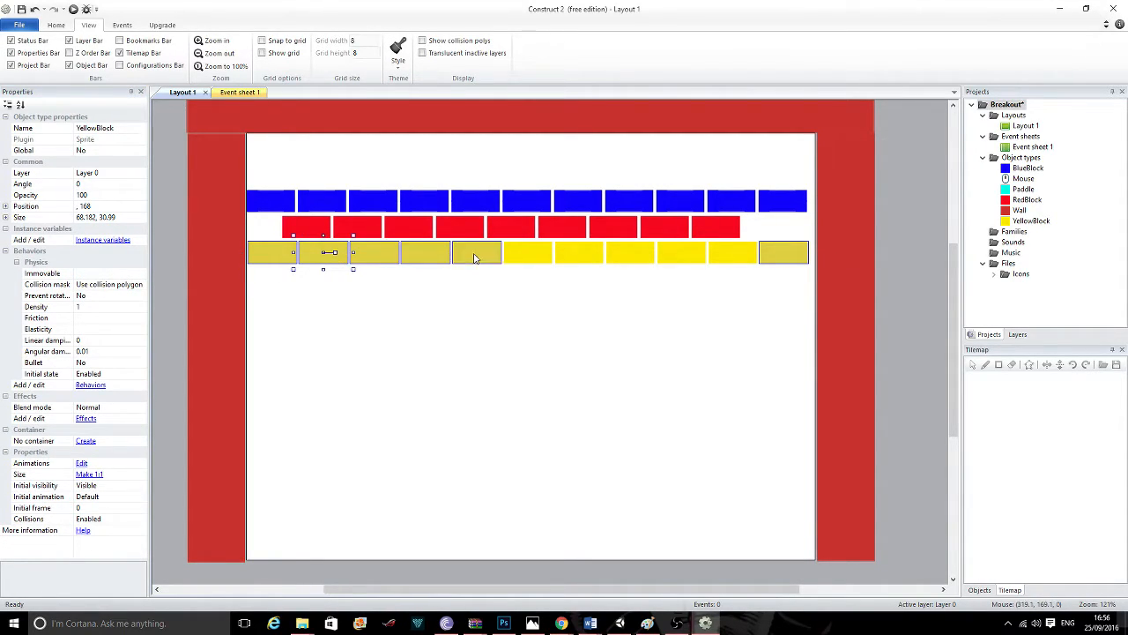
{"action": "left_click", "coordinate": [521, 262], "text": "ctrl"}
{"action": "left_click", "coordinate": [587, 263], "text": "ctrl"}
{"action": "left_click", "coordinate": [653, 257], "text": "ctrl"}
{"action": "left_click", "coordinate": [680, 260], "text": "ctrl"}
{"action": "left_click", "coordinate": [734, 257], "text": "ctrl"}
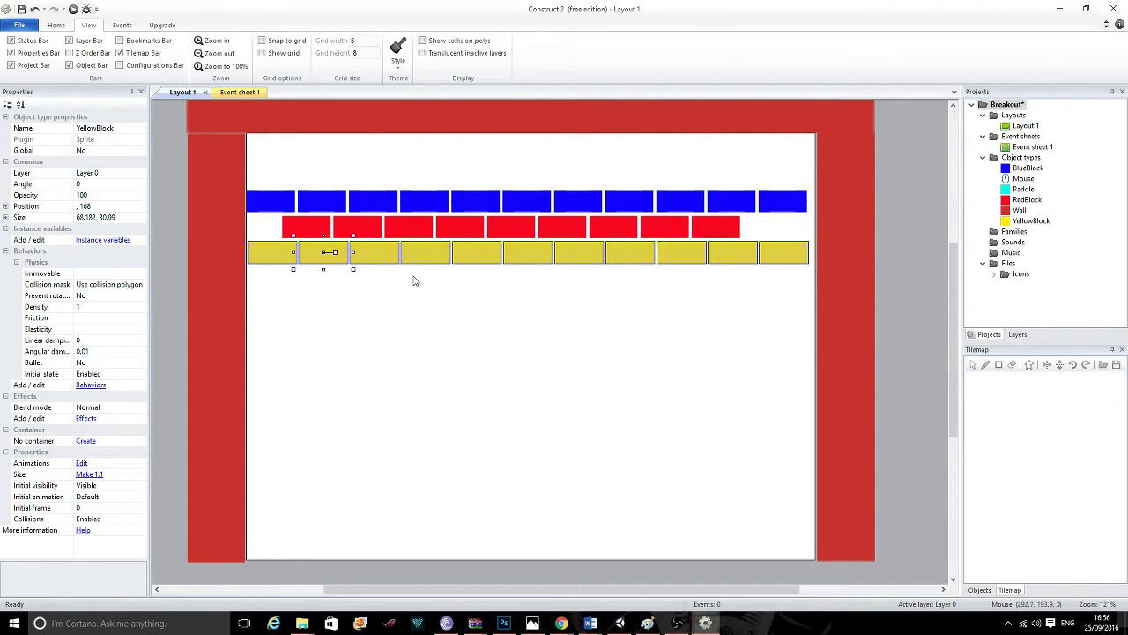
{"action": "left_click", "coordinate": [121, 274]}
{"action": "left_click", "coordinate": [140, 274]}
{"action": "left_click", "coordinate": [115, 297]}
{"action": "left_click", "coordinate": [97, 319]}
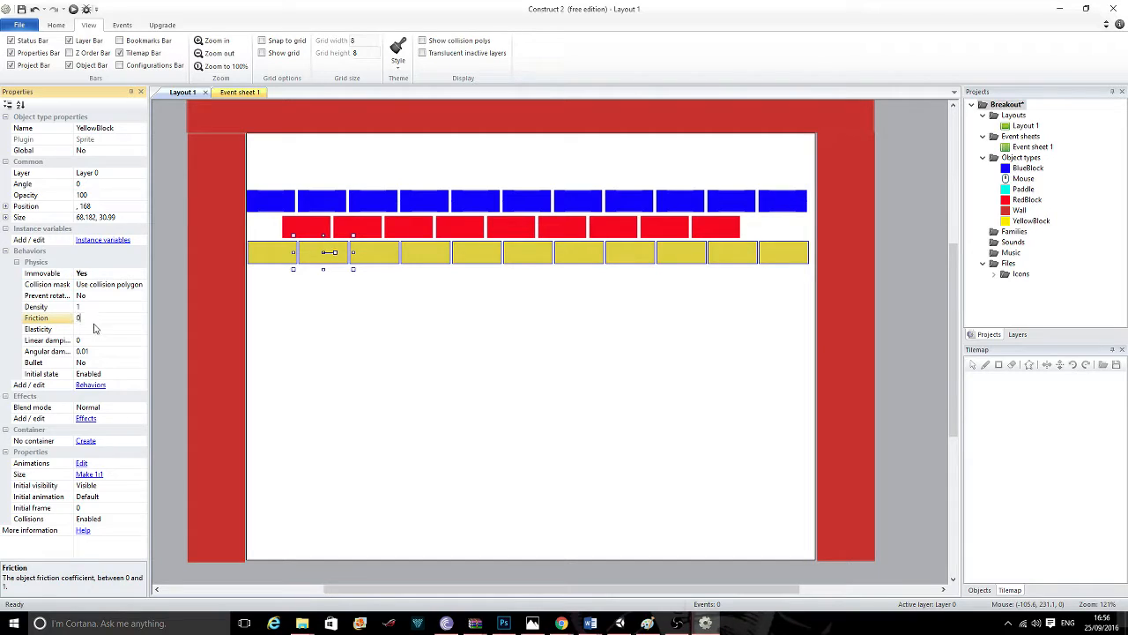
{"action": "left_click", "coordinate": [93, 328]}
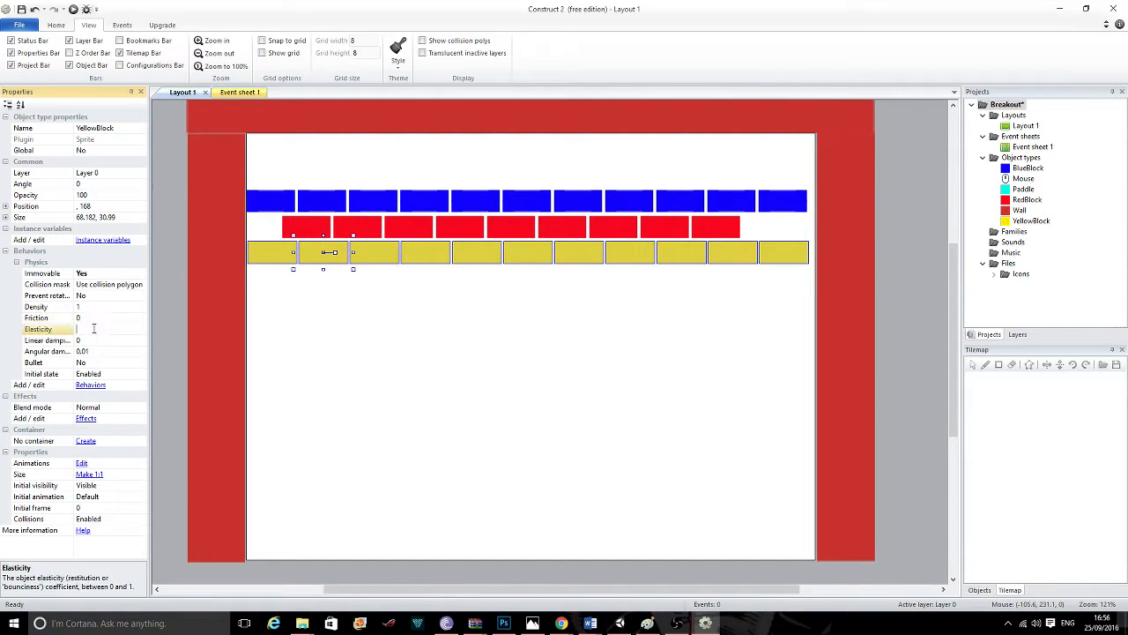
{"action": "left_click", "coordinate": [399, 334]}
{"action": "left_click_drag", "start_coordinate": [280, 256], "coordinate": [508, 268]}
{"action": "left_click_drag", "start_coordinate": [760, 272], "coordinate": [695, 257]}
{"action": "left_click", "coordinate": [651, 411]}
Select all nine red blocks together, make them immovable and set their friction to 0.
{"action": "left_click", "coordinate": [312, 236]}
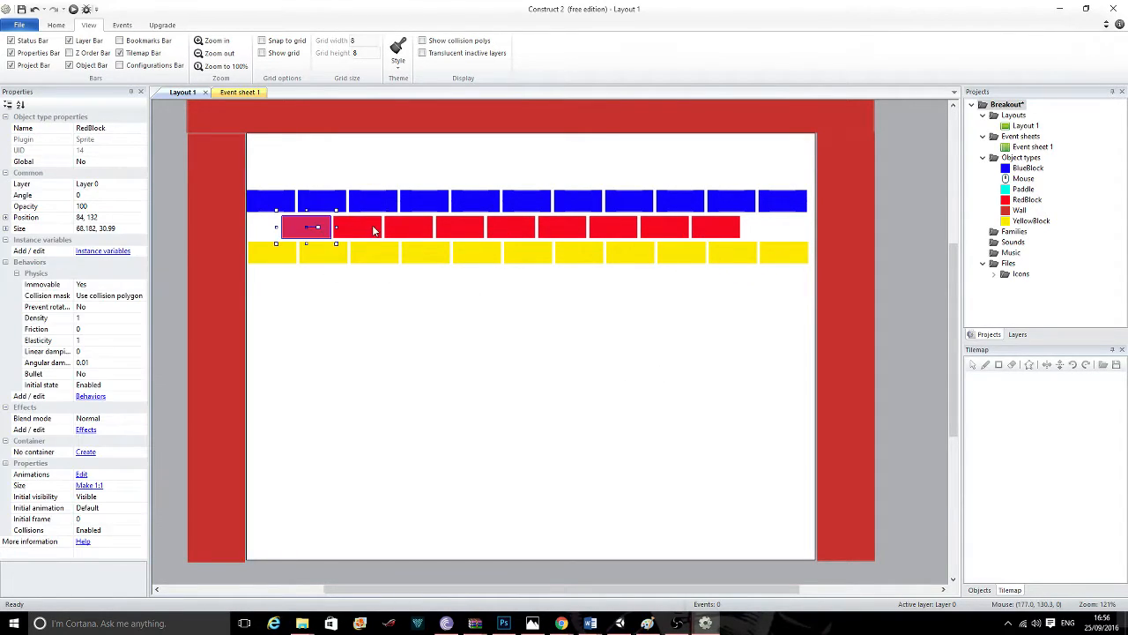
{"action": "left_click", "coordinate": [357, 229], "text": "shift"}
{"action": "left_click", "coordinate": [410, 230], "text": "shift"}
{"action": "left_click", "coordinate": [472, 231], "text": "shift"}
{"action": "left_click", "coordinate": [519, 229], "text": "shift"}
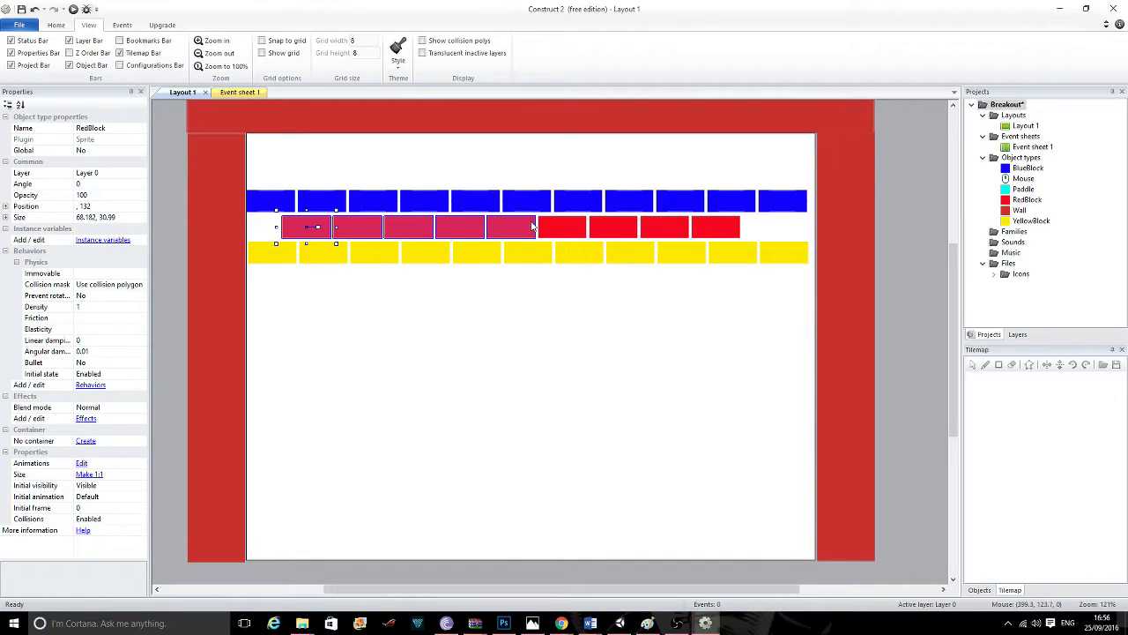
{"action": "left_click", "coordinate": [679, 229], "text": "shift"}
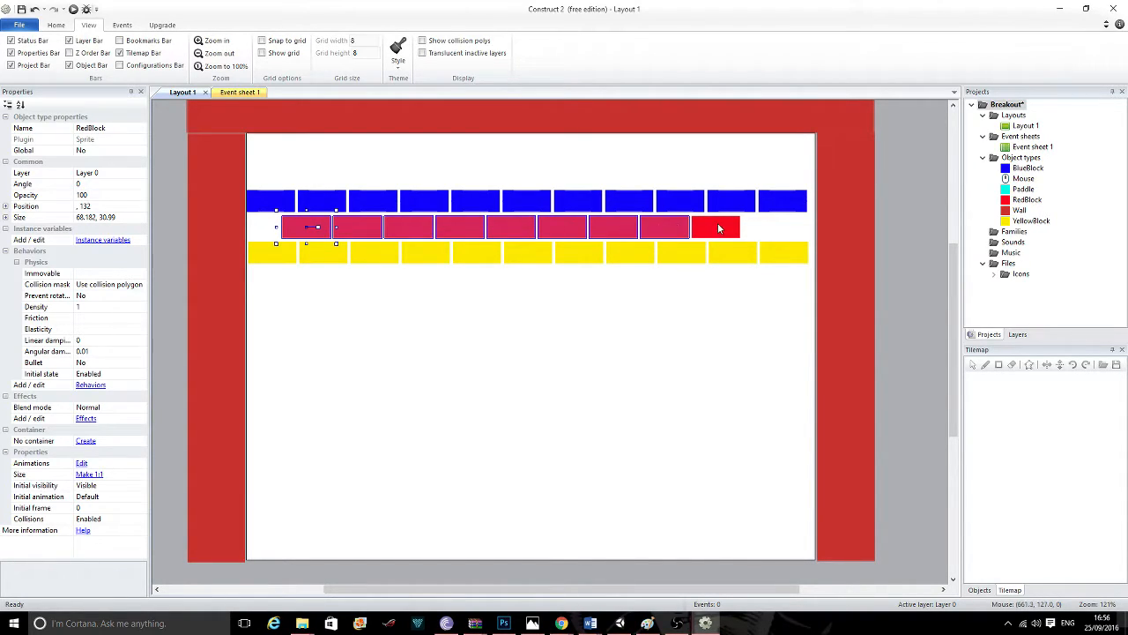
{"action": "left_click", "coordinate": [721, 227], "text": "shift"}
{"action": "left_click", "coordinate": [130, 274]}
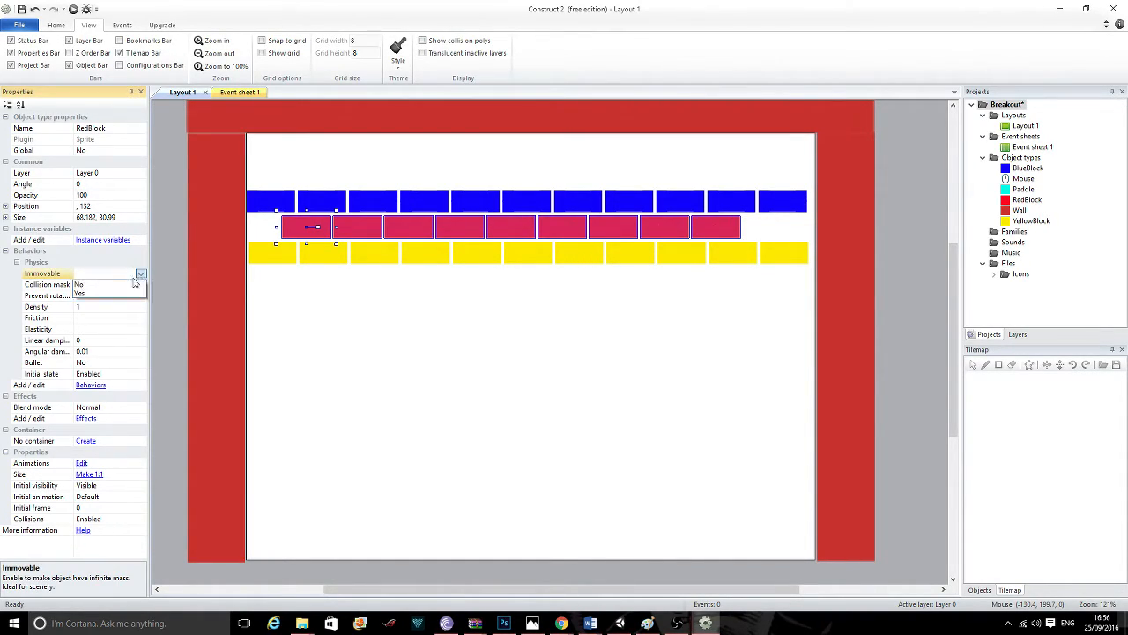
{"action": "left_click", "coordinate": [104, 318]}
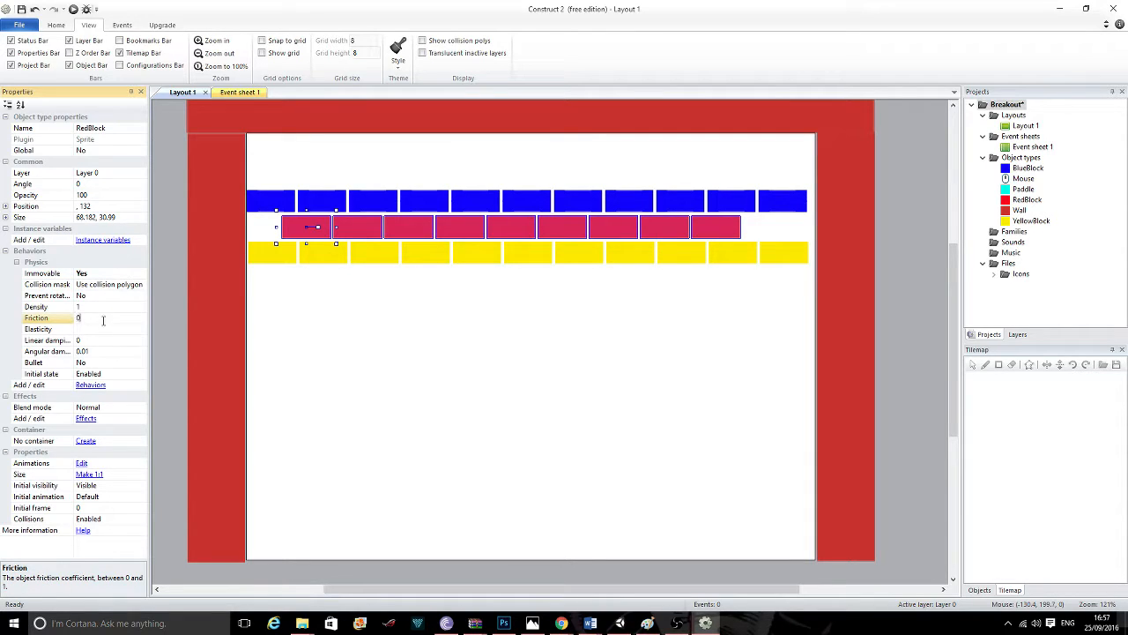
{"action": "type", "text": "0"}
{"action": "left_click", "coordinate": [517, 341]}
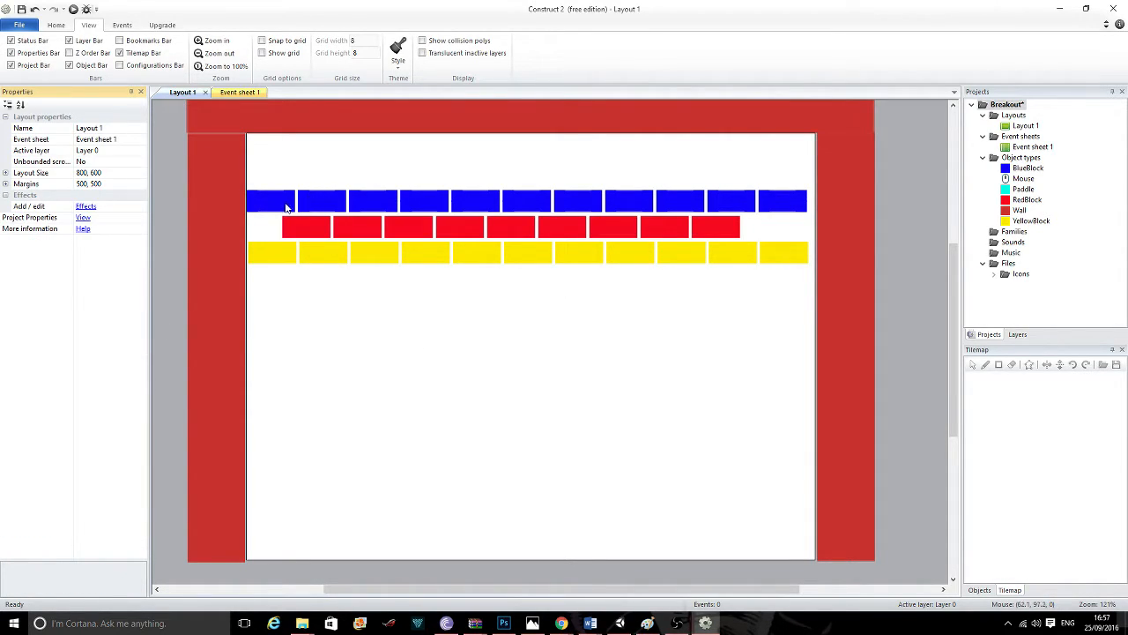
Select all eleven blue blocks together and make them immovable, with friction 0 and elasticity 1.
{"action": "left_click", "coordinate": [293, 205]}
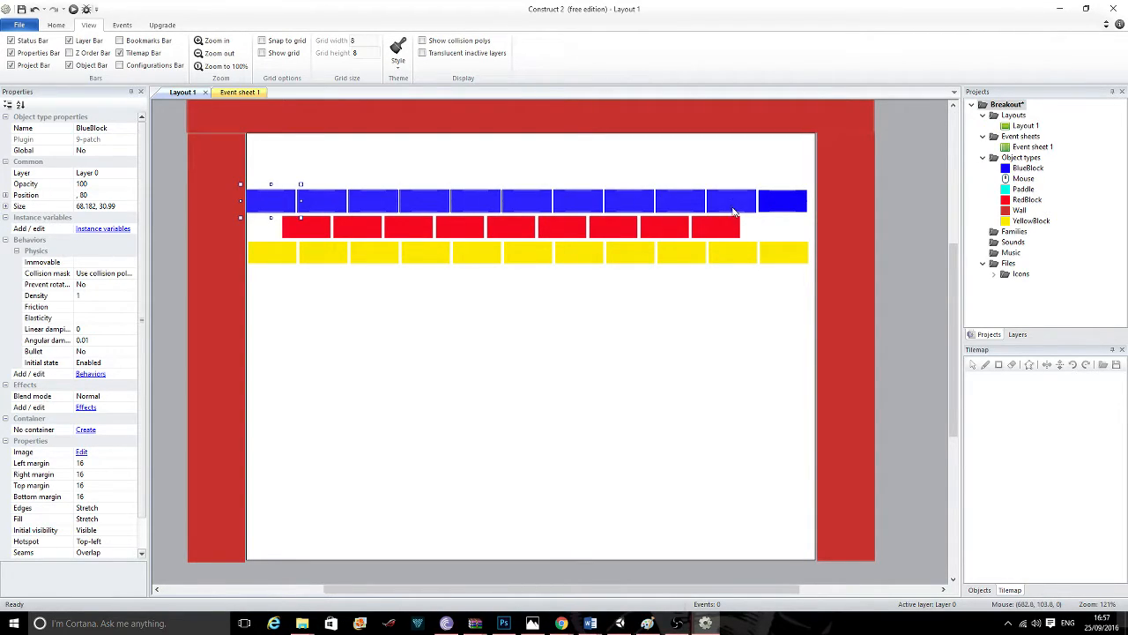
{"action": "left_click", "coordinate": [114, 263]}
{"action": "left_click", "coordinate": [130, 262]}
{"action": "left_click", "coordinate": [108, 284]}
{"action": "left_click", "coordinate": [97, 306]}
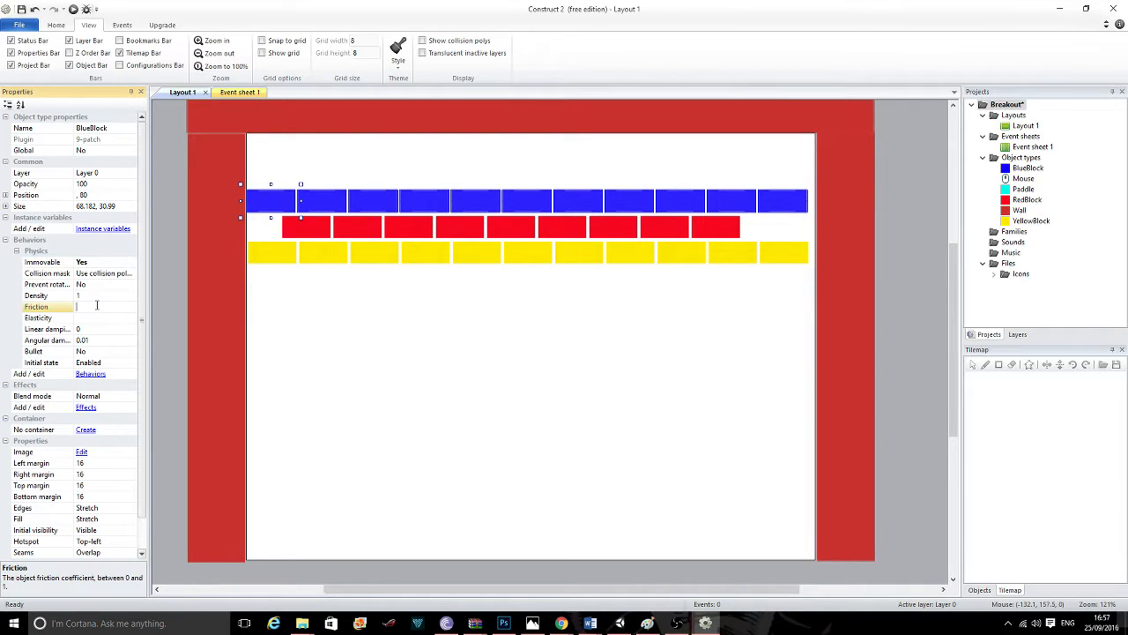
{"action": "left_click", "coordinate": [435, 383]}
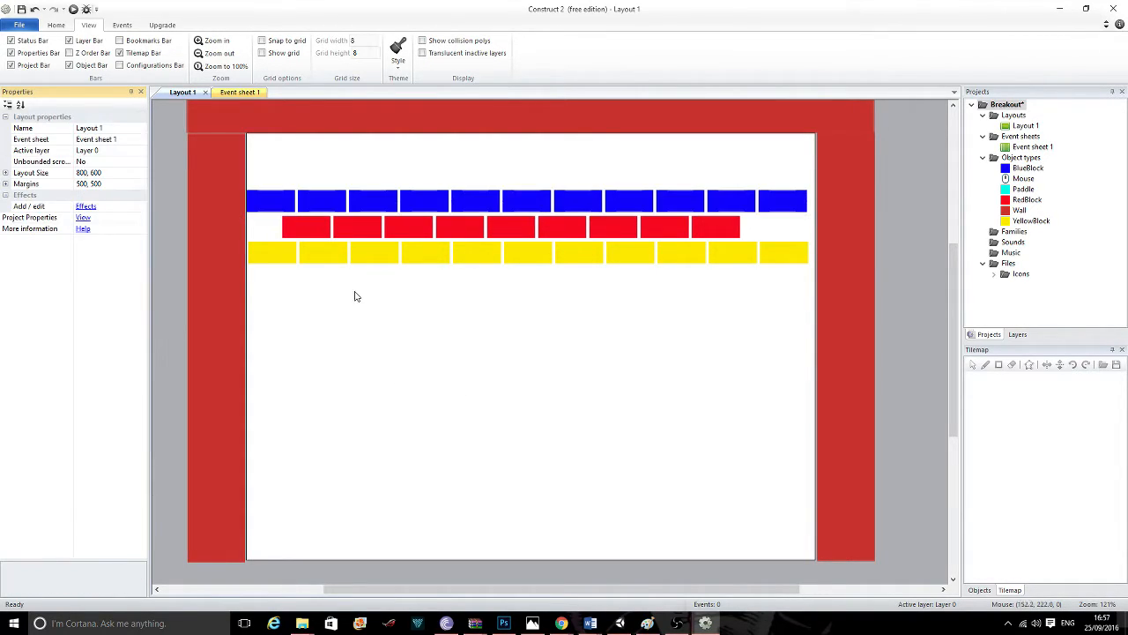
Check the Physics properties of individual yellow, red and blue blocks.
{"action": "left_click", "coordinate": [328, 256]}
{"action": "left_click_drag", "start_coordinate": [328, 256], "coordinate": [410, 255]}
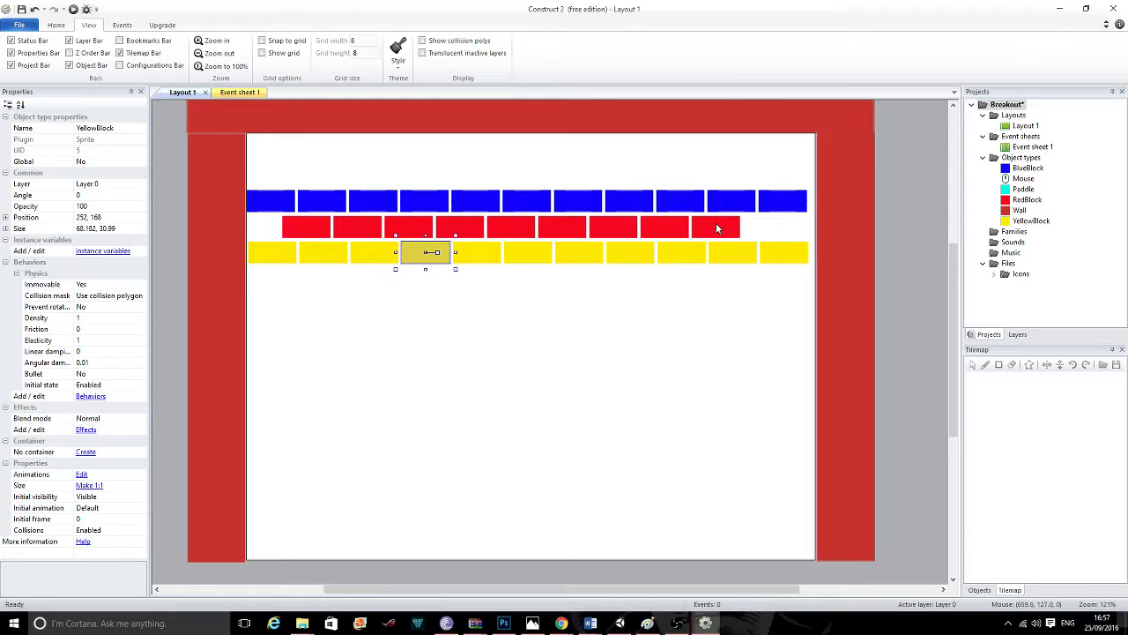
{"action": "left_click", "coordinate": [715, 228]}
{"action": "left_click", "coordinate": [724, 212]}
{"action": "left_click", "coordinate": [769, 209]}
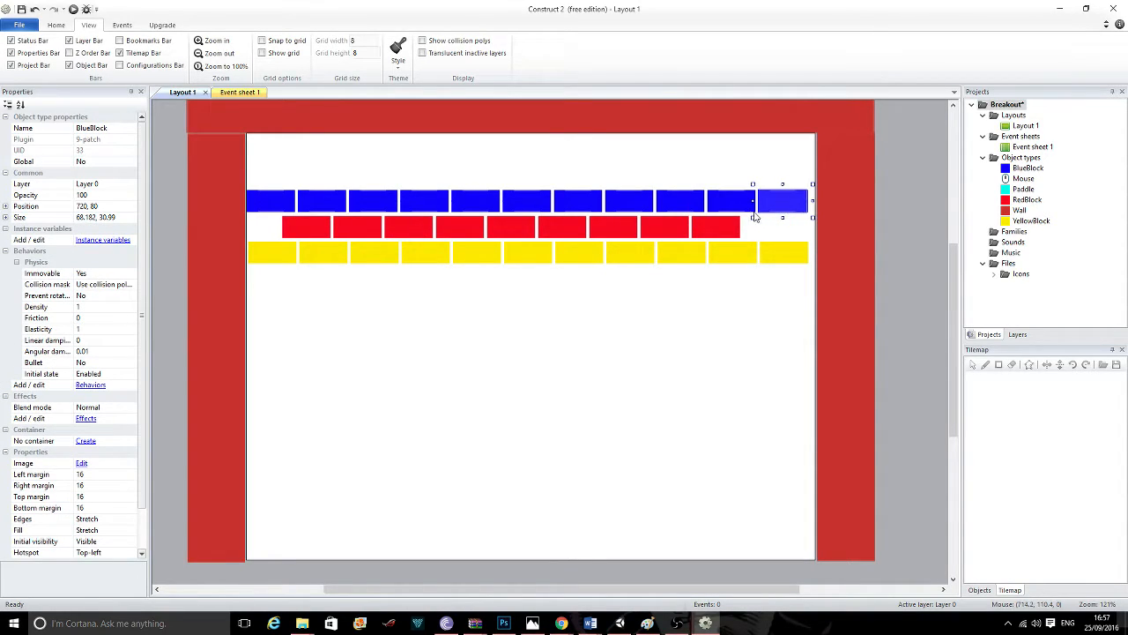
{"action": "left_click", "coordinate": [749, 208]}
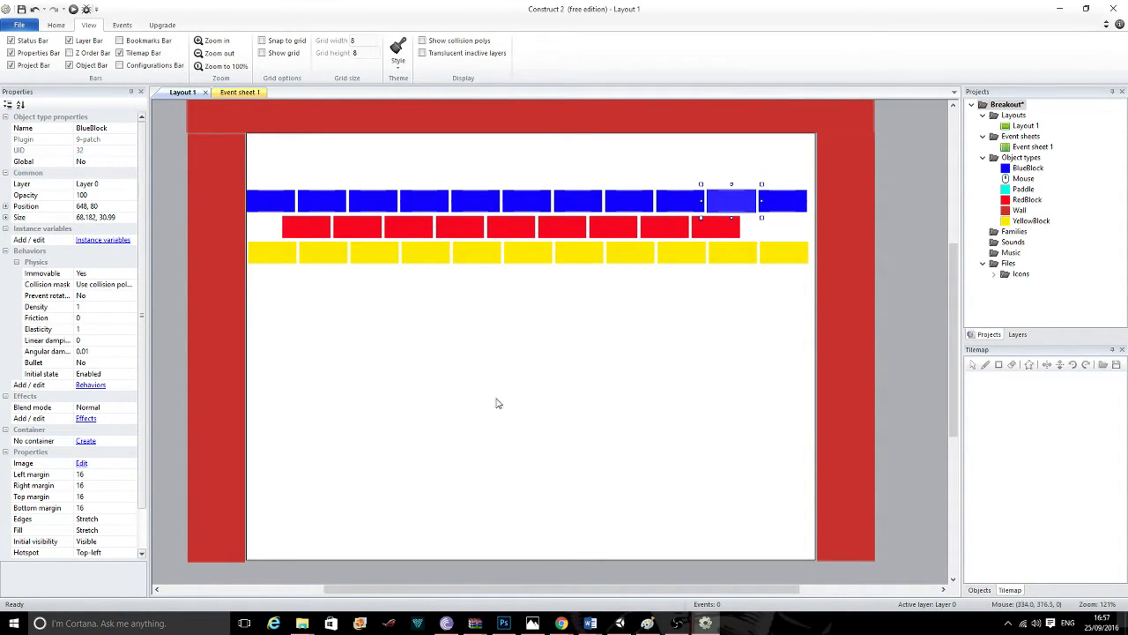
{"action": "left_click", "coordinate": [538, 368]}
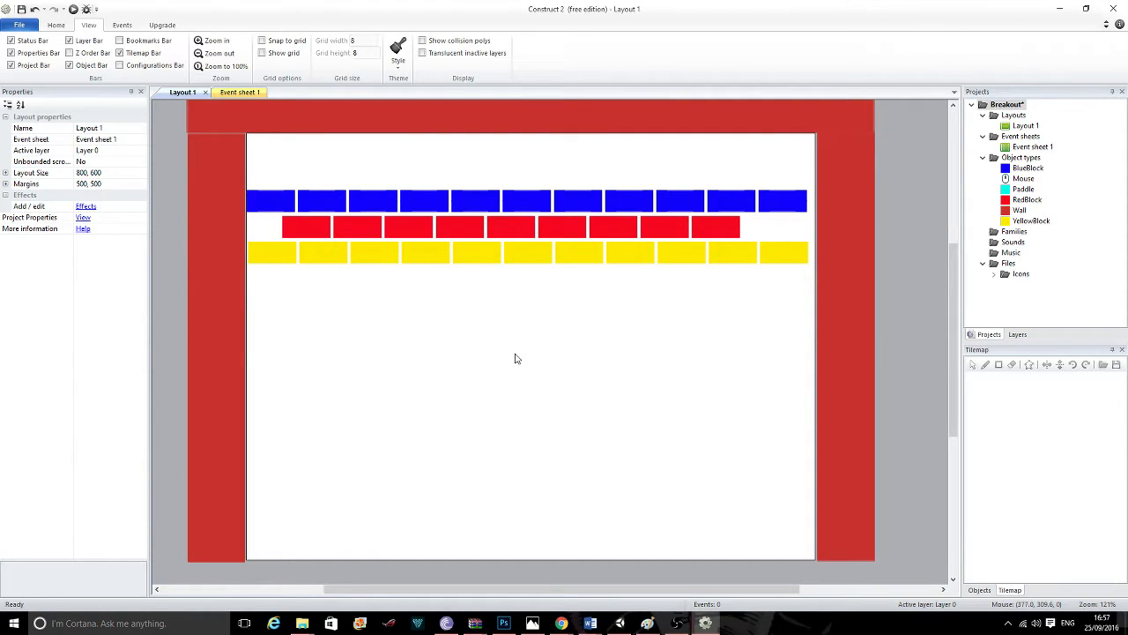
Insert a new Sprite object named Ball in the empty area below the blocks.
{"action": "double_click", "coordinate": [516, 359]}
{"action": "left_click", "coordinate": [598, 339]}
{"action": "left_click", "coordinate": [532, 403]}
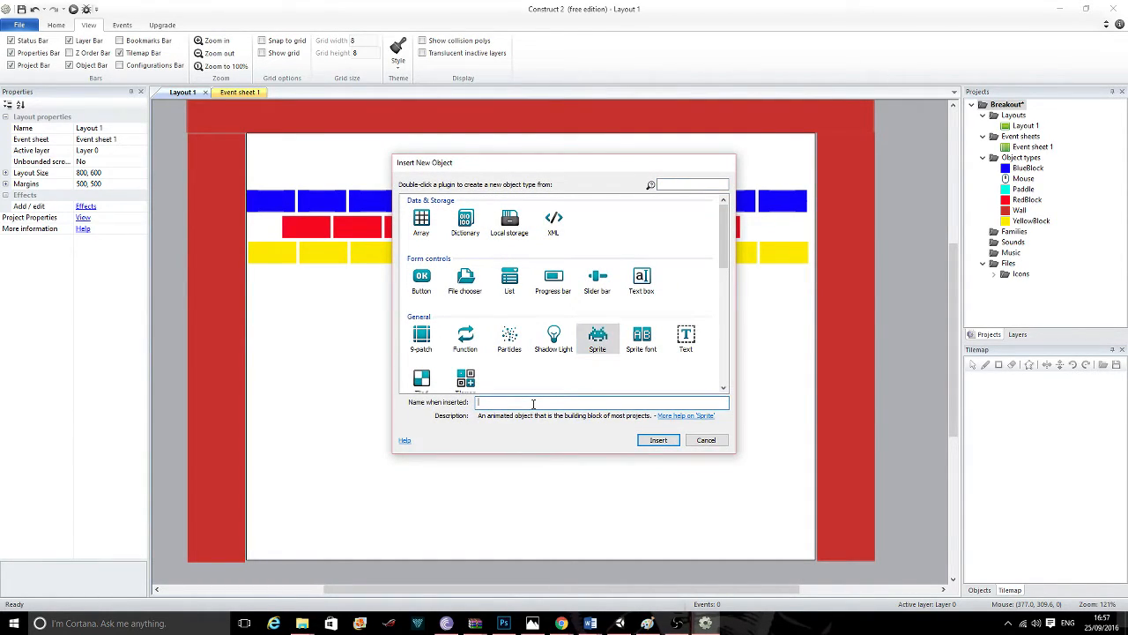
{"action": "key", "text": "Return"}
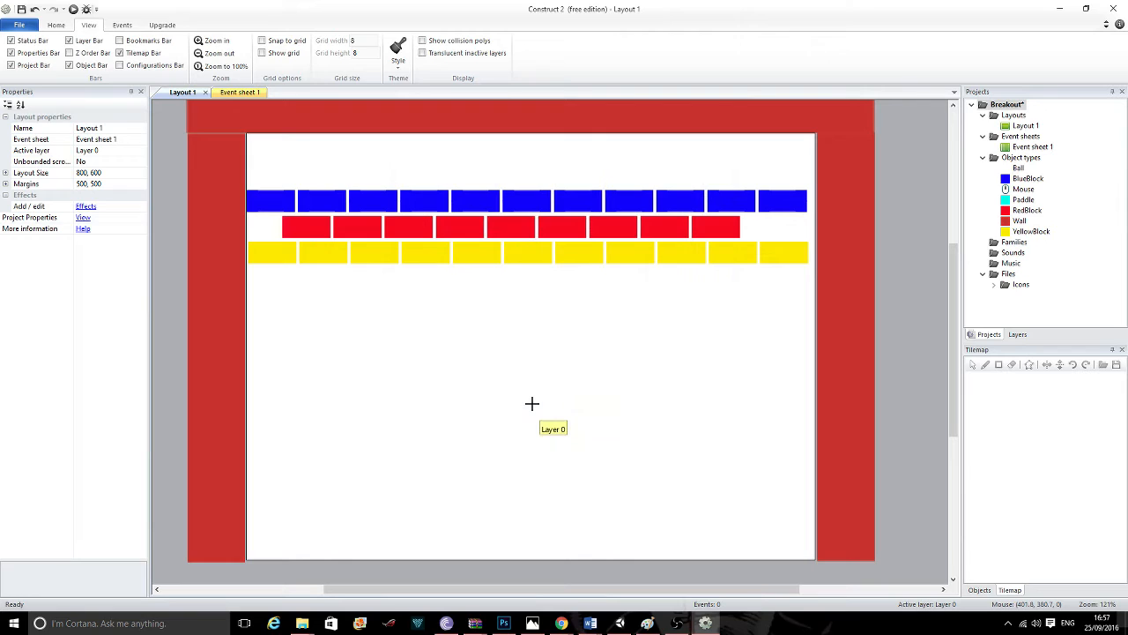
{"action": "left_click", "coordinate": [532, 403]}
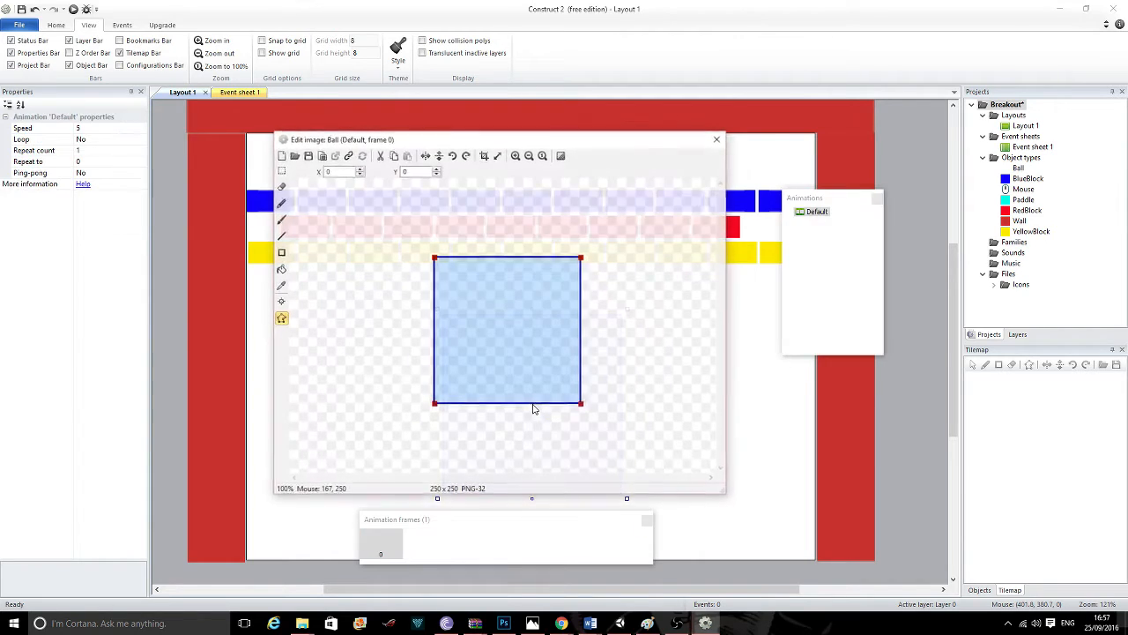
Paint a black dot near the middle of the Ball image with the brush at size 50 and hardness 100, and close the image editor.
{"action": "left_click", "coordinate": [281, 269]}
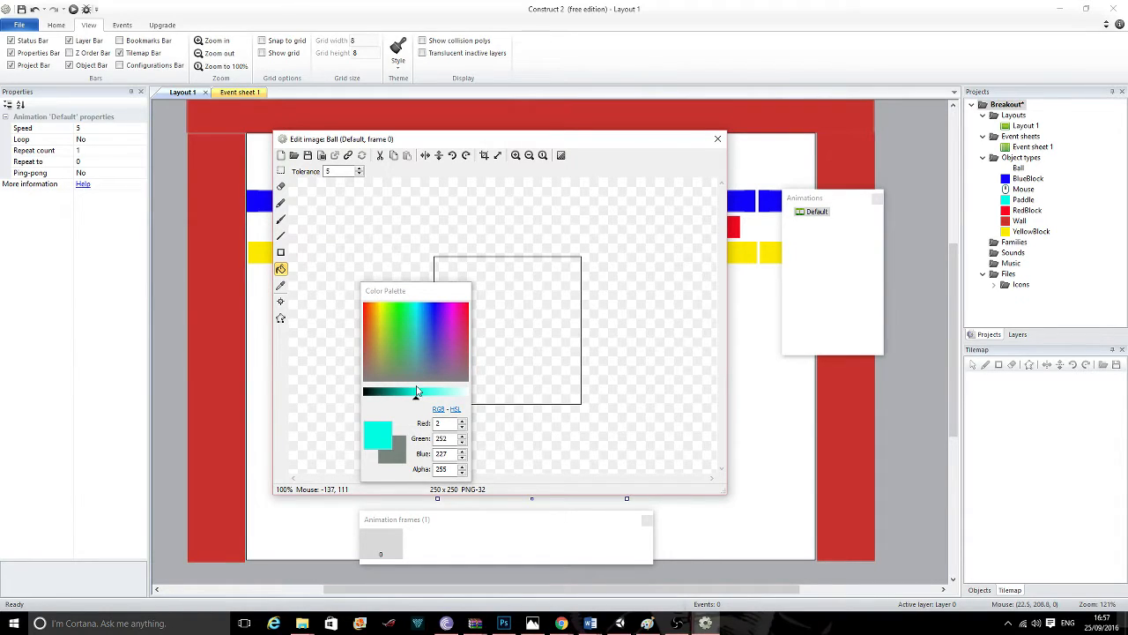
{"action": "left_click", "coordinate": [281, 219]}
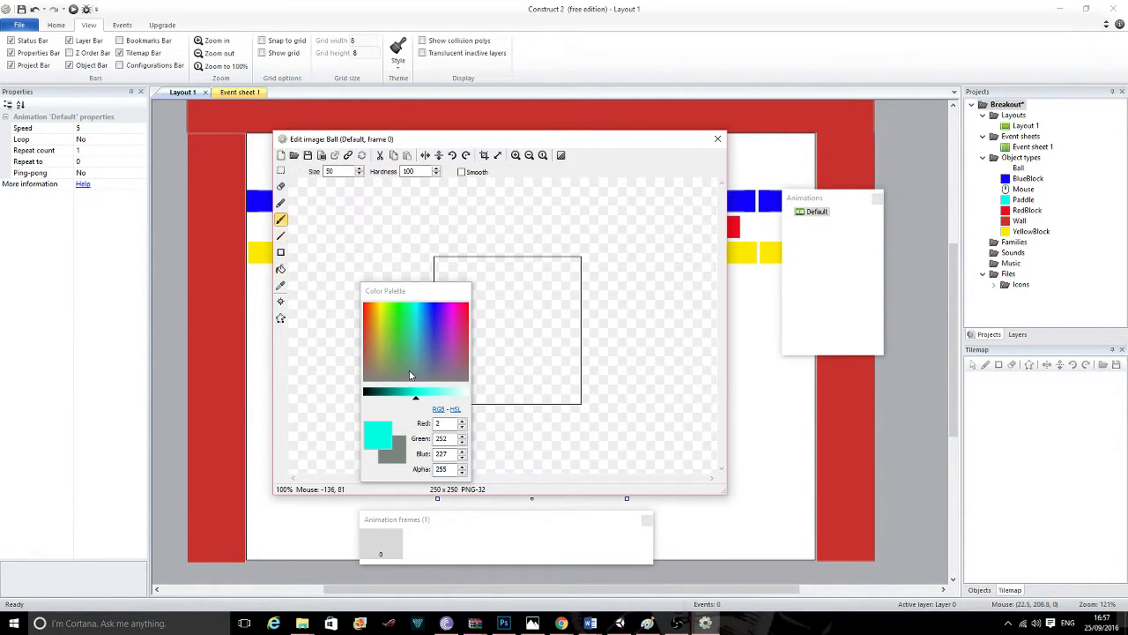
{"action": "left_click_drag", "start_coordinate": [426, 394], "coordinate": [353, 393]}
{"action": "left_click_drag", "start_coordinate": [421, 295], "coordinate": [360, 291]}
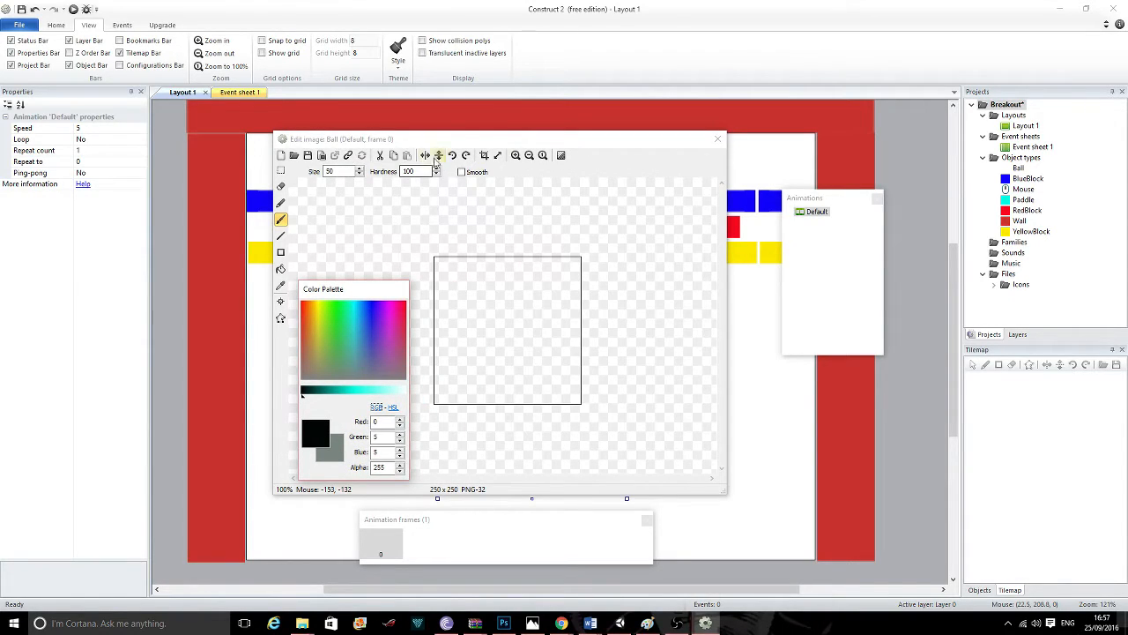
{"action": "left_click", "coordinate": [502, 323]}
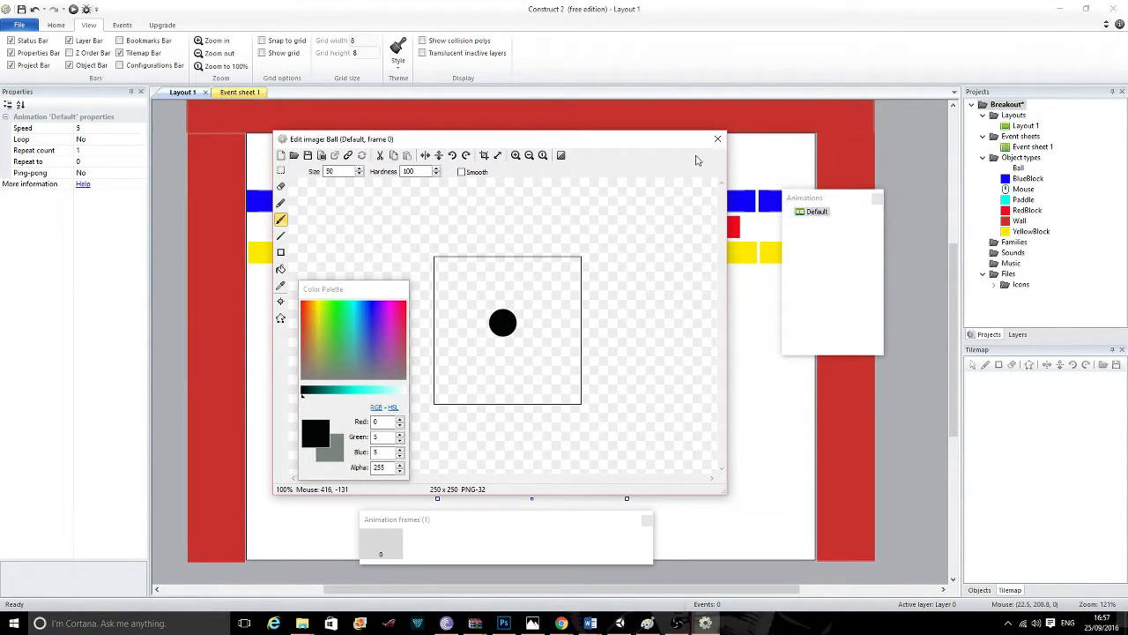
{"action": "left_click", "coordinate": [717, 138]}
Shrink the Ball sprite to about 53 by 50 and place it at about 363, 421 in the layout.
{"action": "left_click_drag", "start_coordinate": [630, 316], "coordinate": [489, 453]}
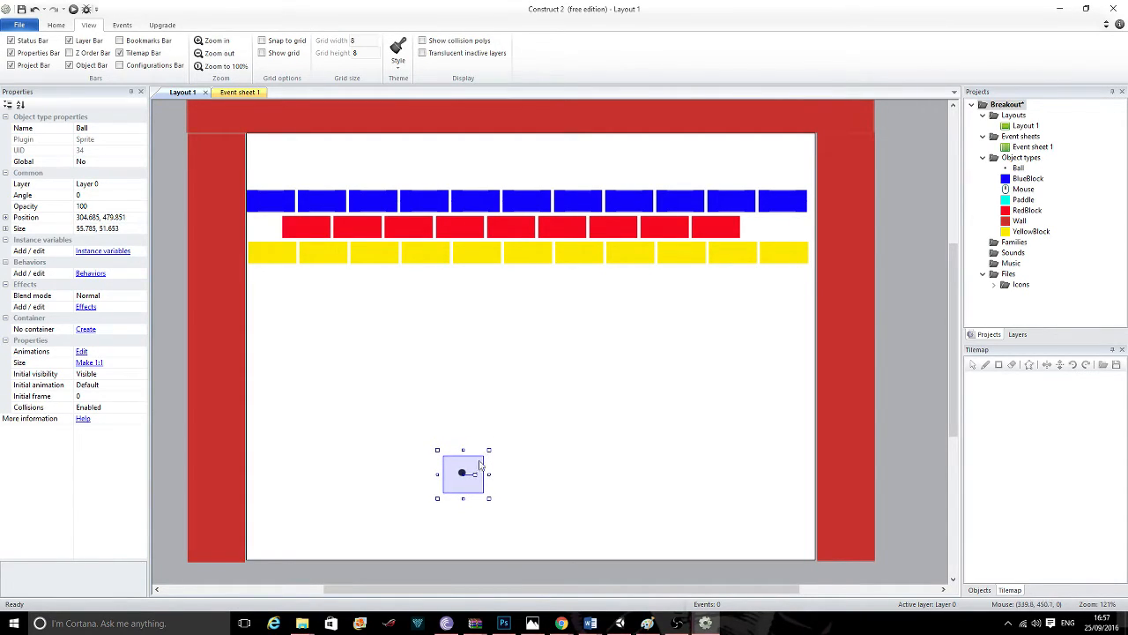
{"action": "left_click", "coordinate": [489, 503]}
{"action": "left_click", "coordinate": [472, 487]}
{"action": "left_click_drag", "start_coordinate": [489, 498], "coordinate": [509, 446]}
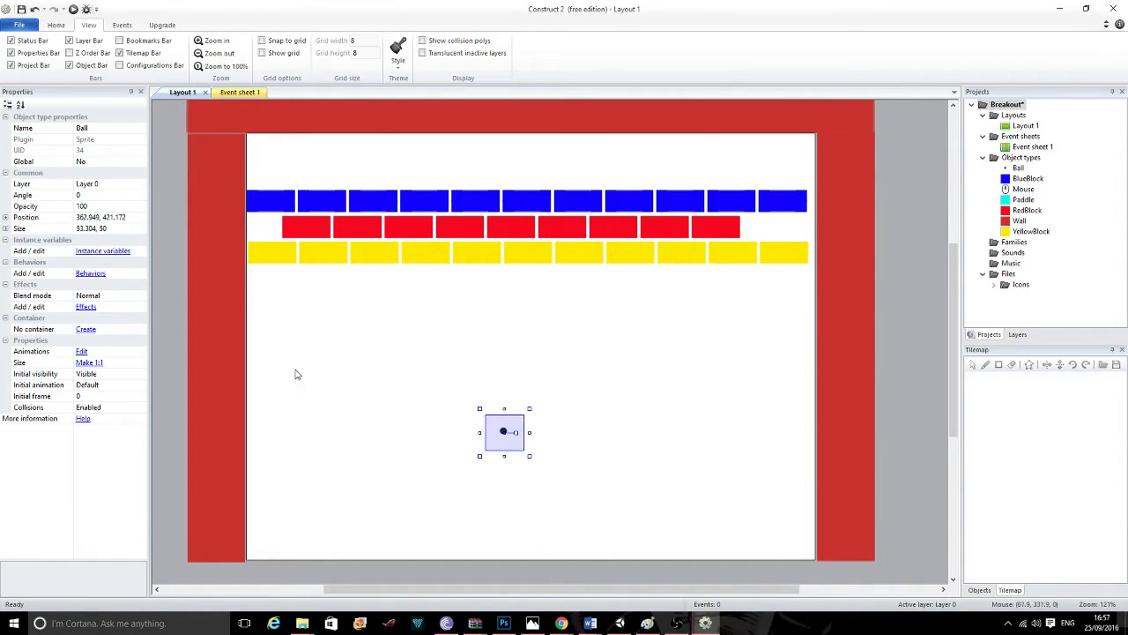
Add the Physics behavior to the Ball sprite.
{"action": "left_click", "coordinate": [91, 274]}
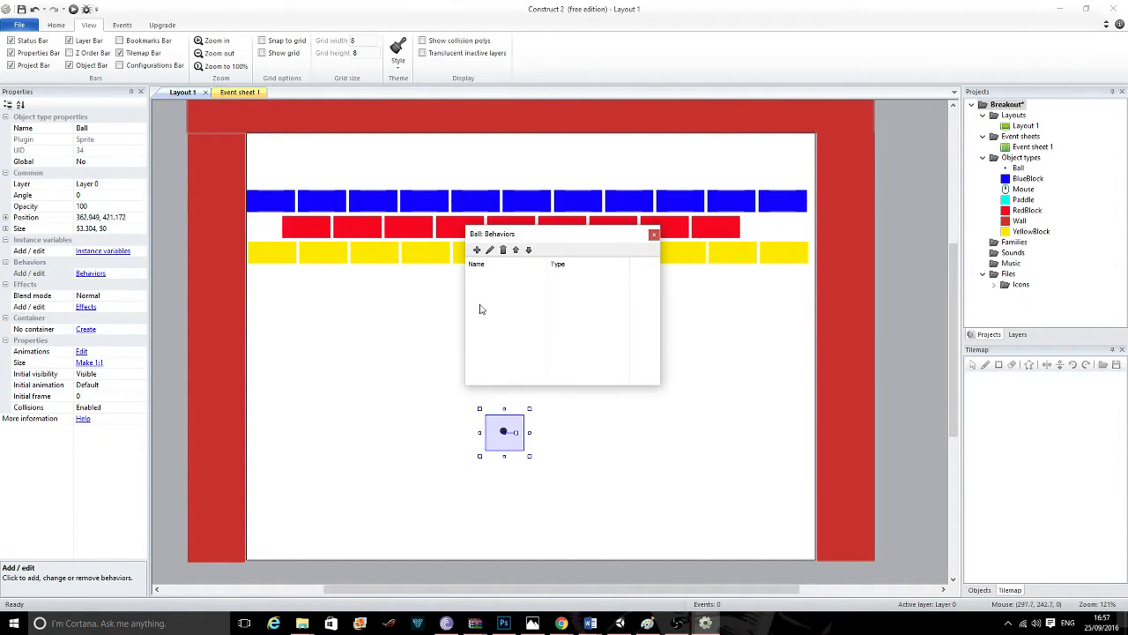
{"action": "left_click", "coordinate": [477, 250]}
{"action": "scroll", "coordinate": [512, 322], "scroll_direction": "down", "scroll_amount": 5}
{"action": "double_click", "coordinate": [455, 347]}
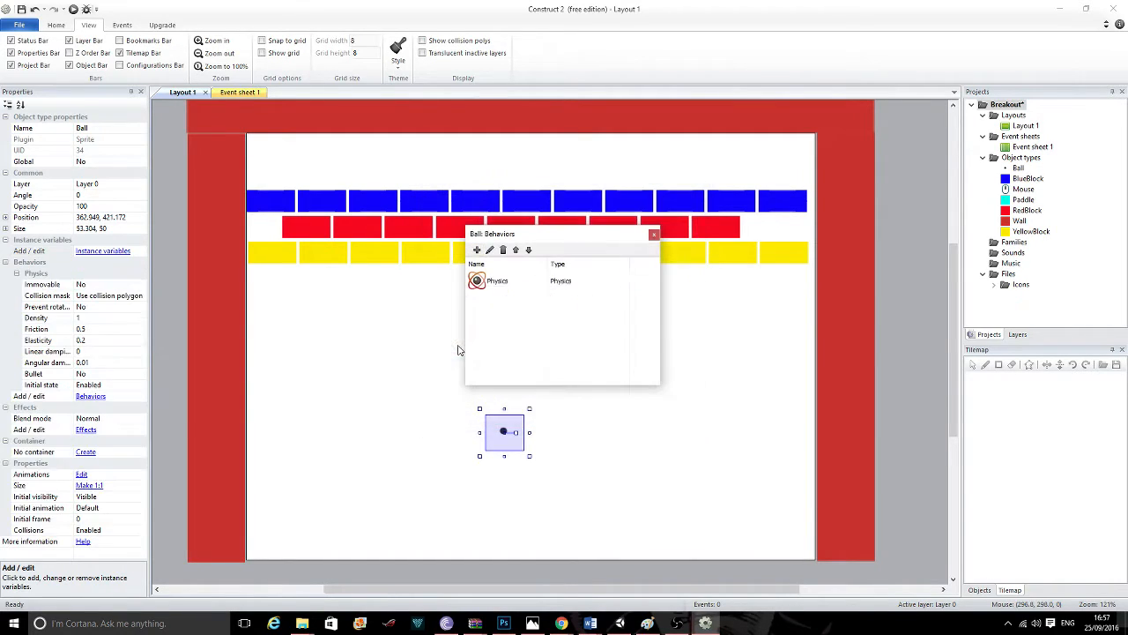
{"action": "left_click", "coordinate": [657, 234]}
Set the Ball's collision mask to Circle, its friction to 0 and its elasticity to 1.
{"action": "left_click", "coordinate": [132, 283]}
{"action": "left_click", "coordinate": [141, 284]}
{"action": "left_click", "coordinate": [131, 298]}
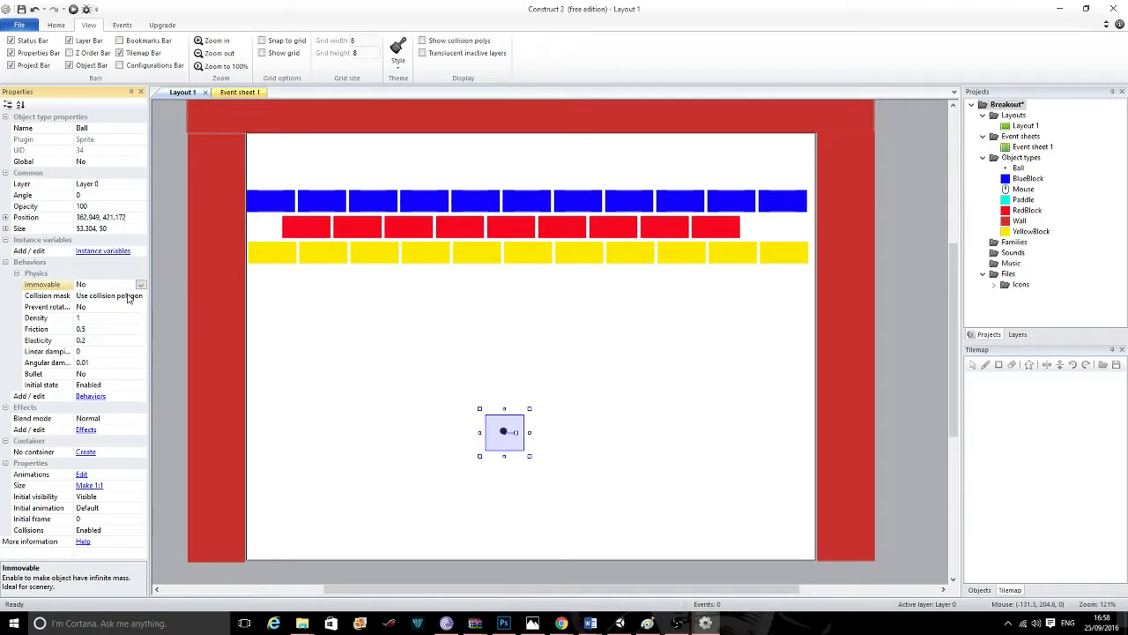
{"action": "left_click", "coordinate": [128, 297]}
{"action": "left_click", "coordinate": [141, 297]}
{"action": "left_click", "coordinate": [106, 326]}
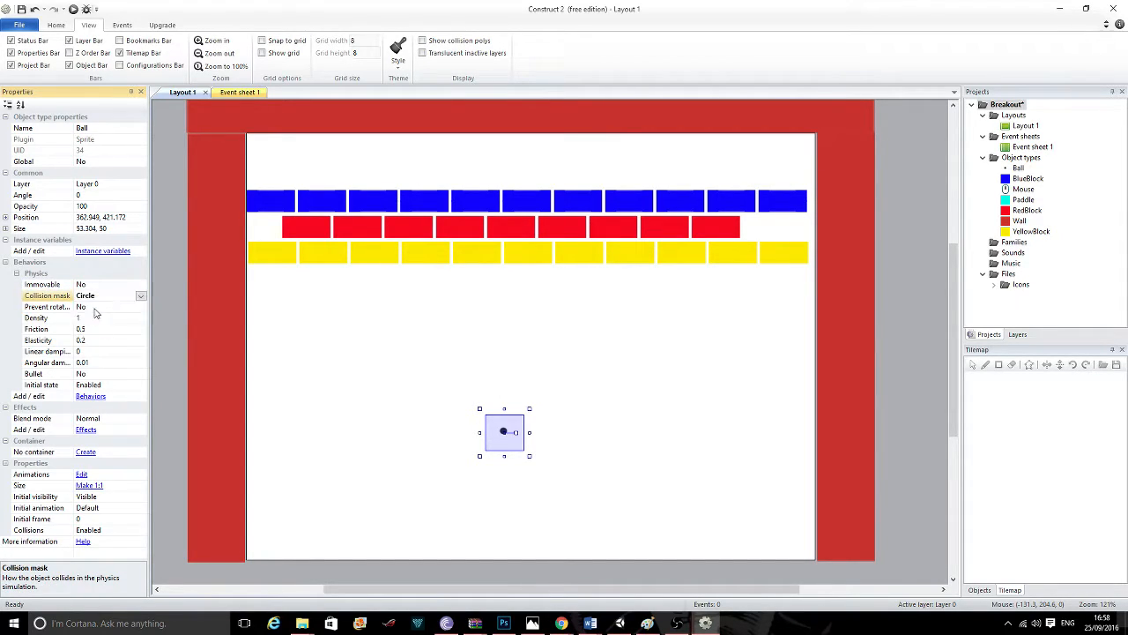
{"action": "left_click", "coordinate": [89, 330]}
{"action": "type", "text": "0"}
{"action": "left_click", "coordinate": [97, 339]}
{"action": "type", "text": "1"}
{"action": "left_click", "coordinate": [348, 371]}
Review the Ball's image in the image editor and move the sprite to about 388, 391 in the layout.
{"action": "left_click", "coordinate": [505, 432]}
{"action": "double_click", "coordinate": [506, 432]}
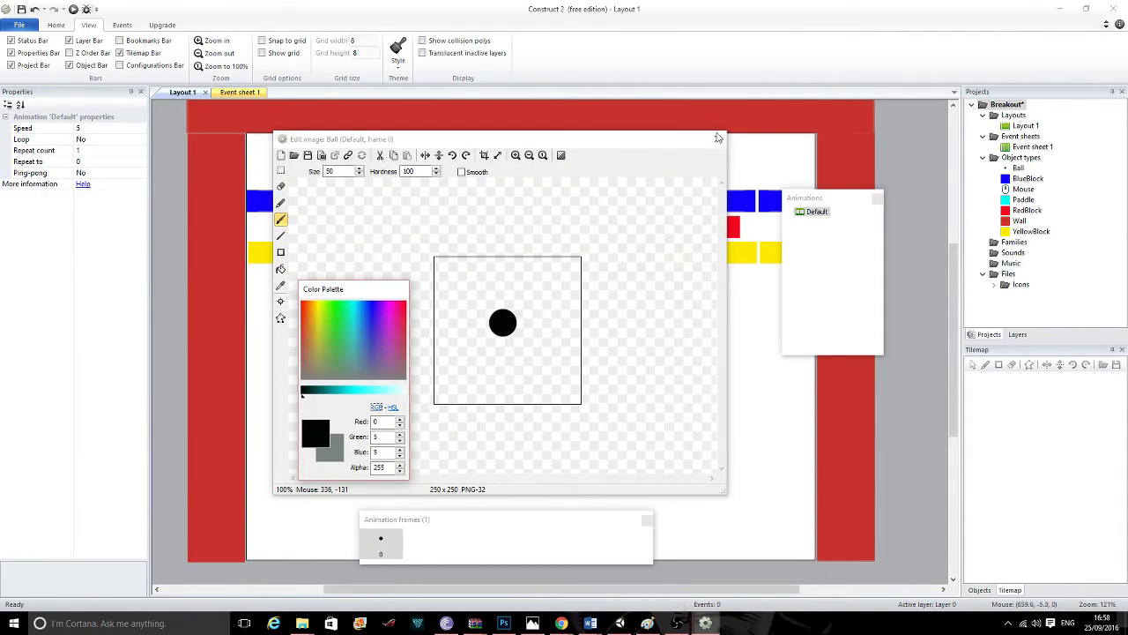
{"action": "left_click", "coordinate": [717, 136]}
{"action": "left_click_drag", "start_coordinate": [511, 428], "coordinate": [529, 404]}
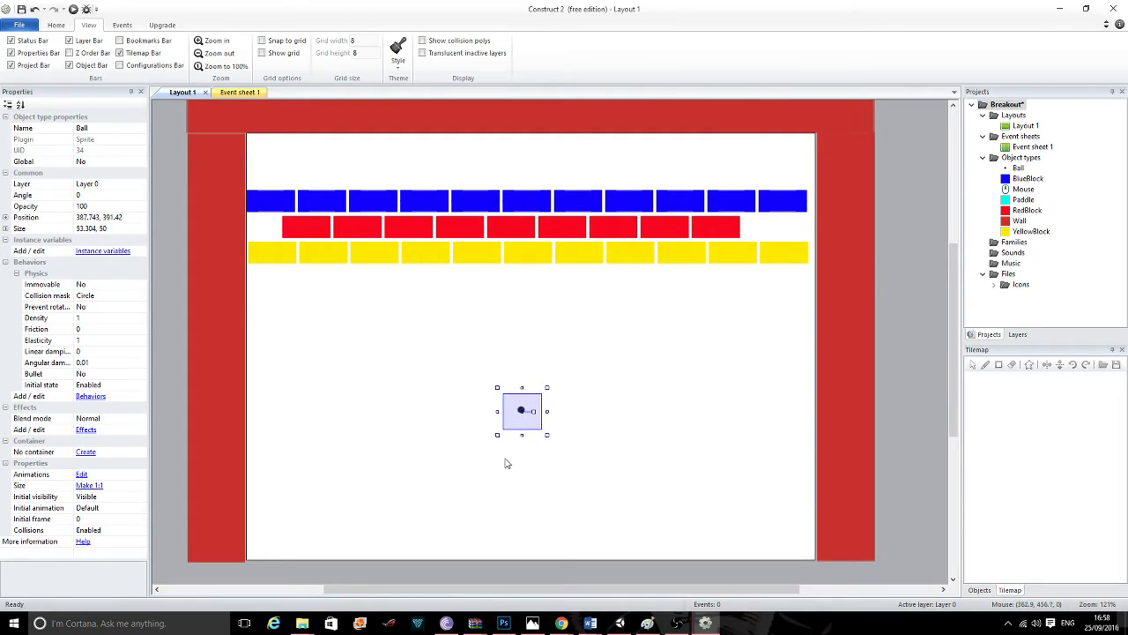
{"action": "left_click", "coordinate": [501, 510]}
{"action": "double_click", "coordinate": [501, 509]}
{"action": "left_click", "coordinate": [527, 401]}
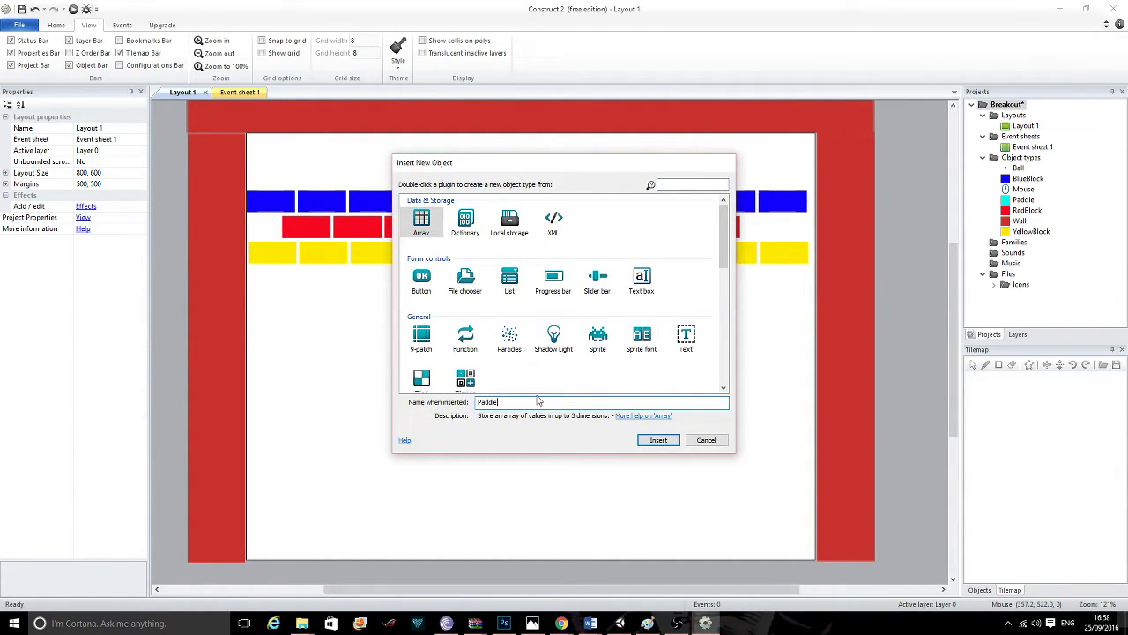
{"action": "left_click", "coordinate": [597, 339]}
{"action": "left_click_drag", "start_coordinate": [547, 401], "coordinate": [317, 397]}
{"action": "type", "text": "Padd"}
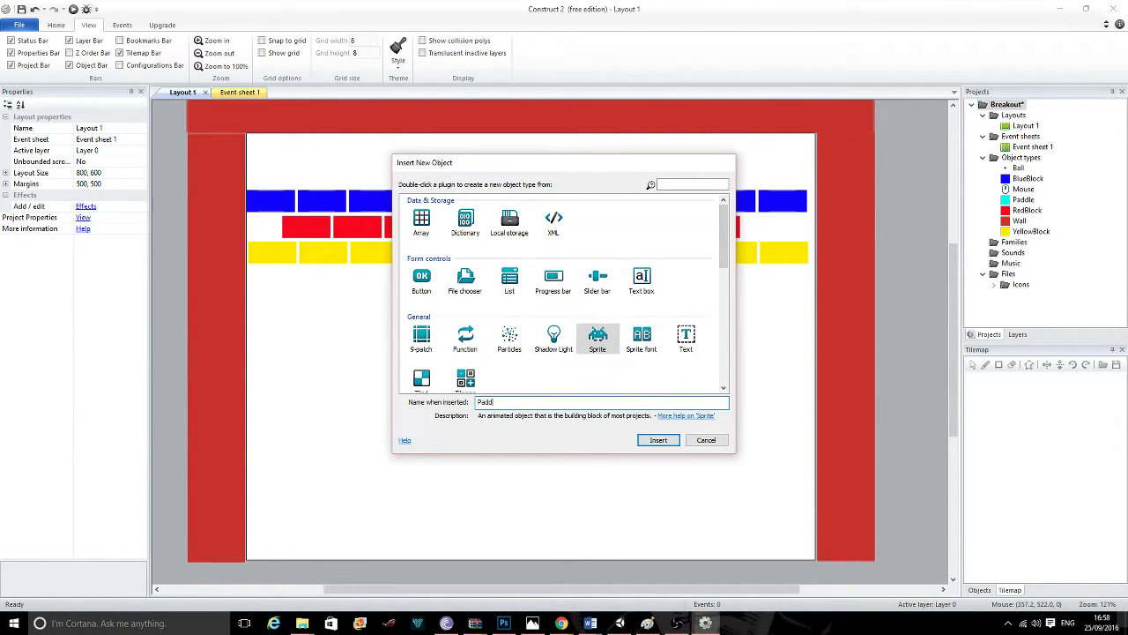
{"action": "type", "text": "le"}
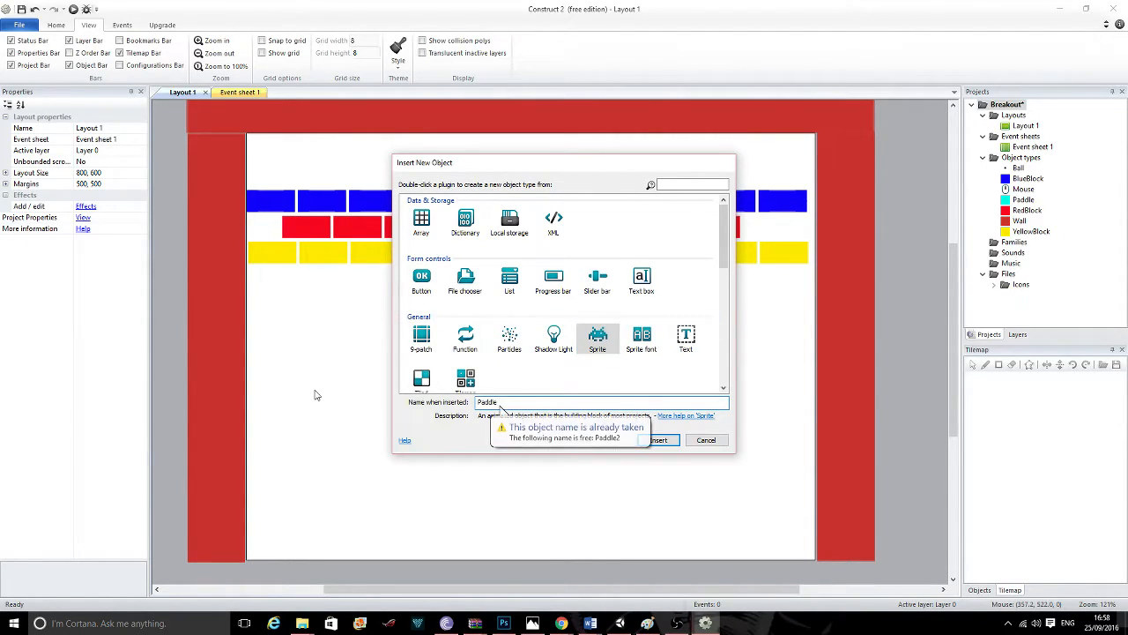
{"action": "left_click", "coordinate": [609, 342]}
{"action": "left_click", "coordinate": [706, 439]}
Delete the existing Paddle and Mouse object types from the project.
{"action": "right_click", "coordinate": [1024, 200]}
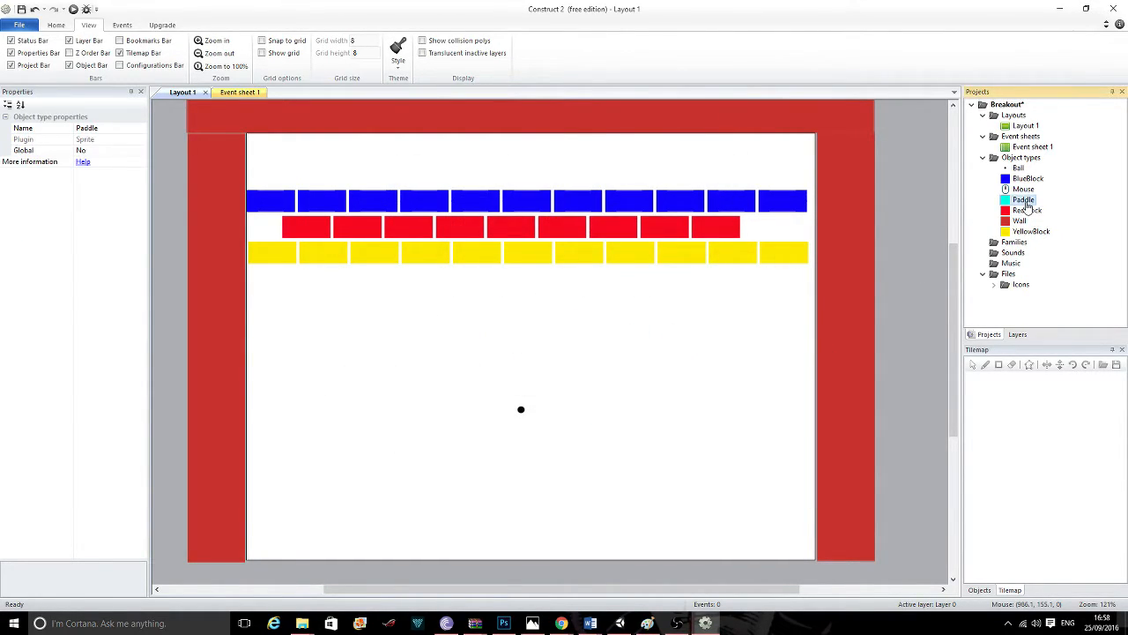
{"action": "left_click", "coordinate": [1054, 297]}
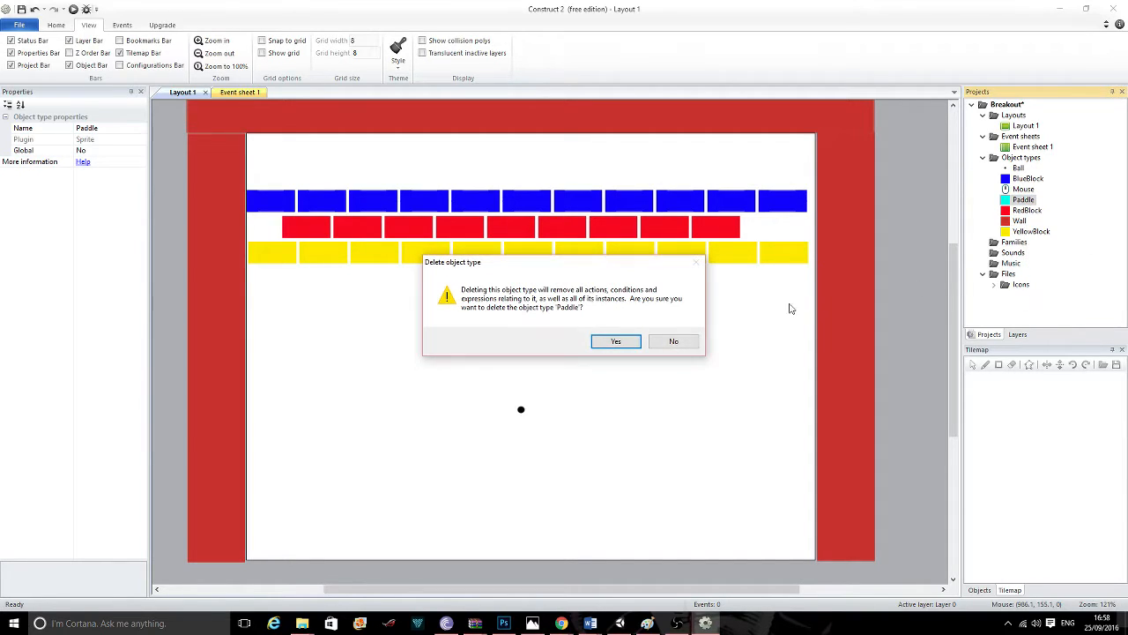
{"action": "left_click", "coordinate": [615, 341]}
{"action": "left_click", "coordinate": [1022, 189]}
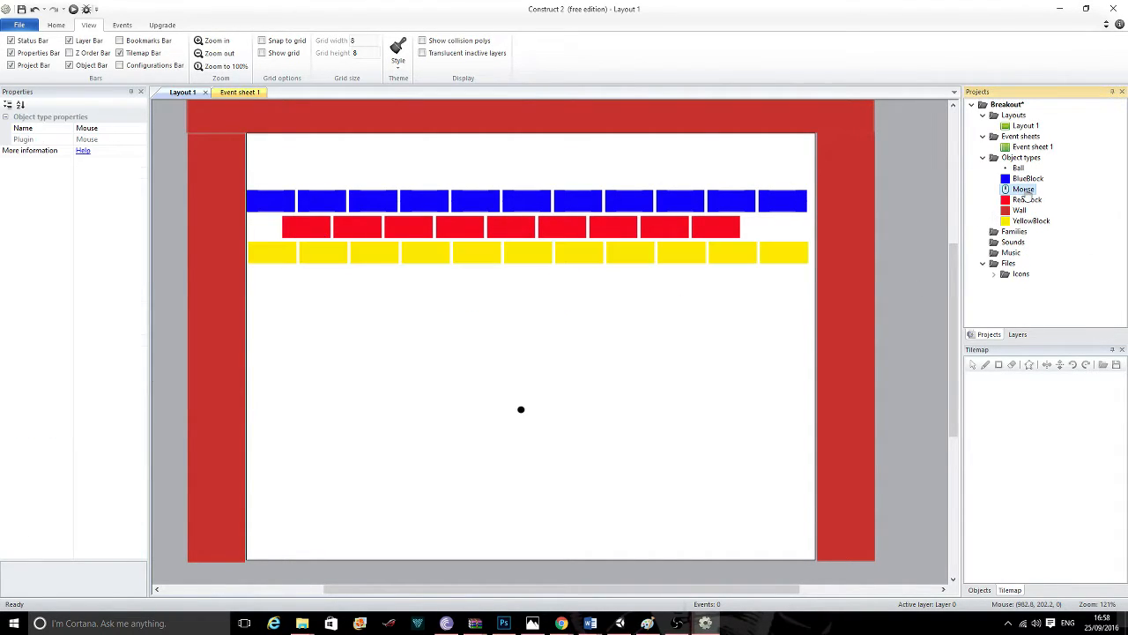
{"action": "right_click", "coordinate": [1022, 188]}
{"action": "left_click", "coordinate": [1054, 284]}
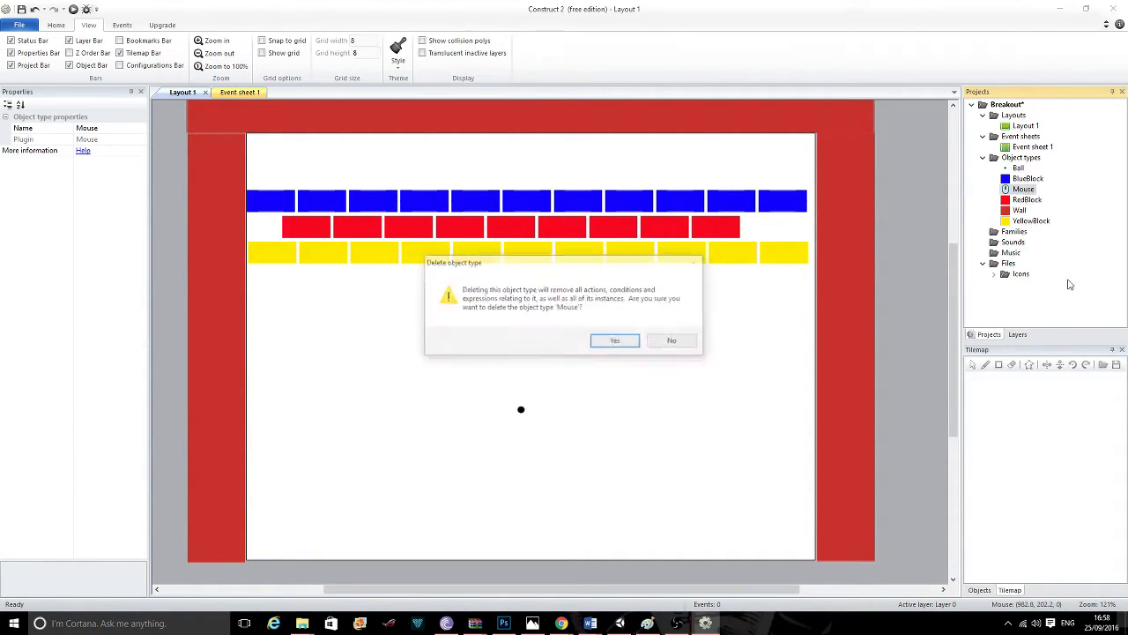
{"action": "left_click", "coordinate": [629, 346]}
Insert a new Sprite object named Paddle and place it below the ball in the layout.
{"action": "double_click", "coordinate": [587, 435]}
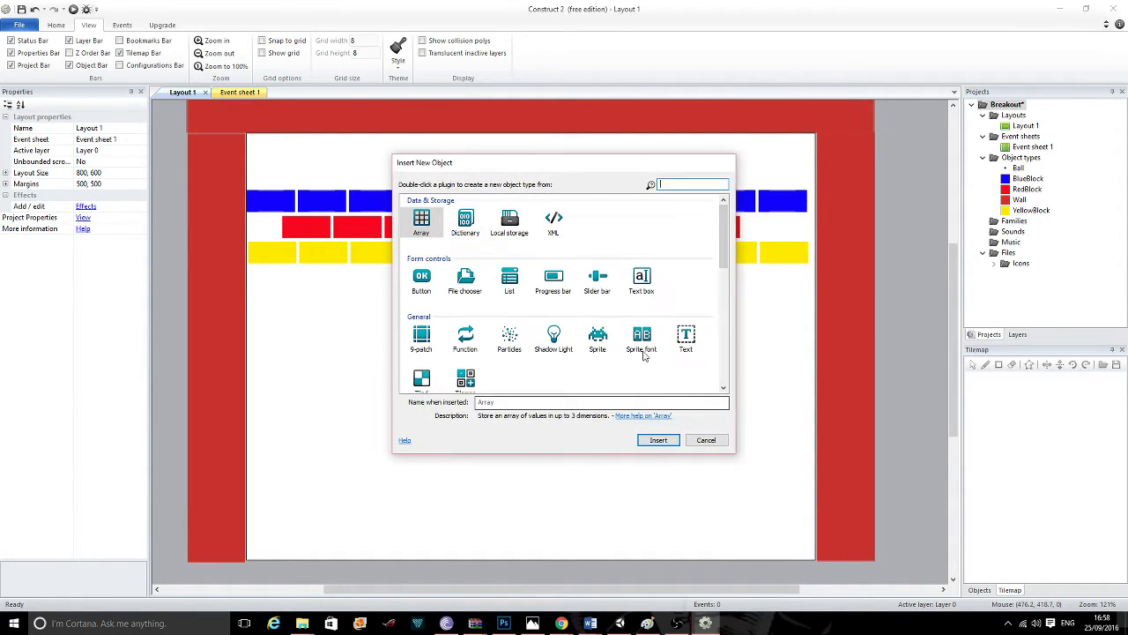
{"action": "left_click", "coordinate": [597, 335]}
{"action": "left_click", "coordinate": [570, 401]}
{"action": "type", "text": "Paddle"}
{"action": "key", "text": "Return"}
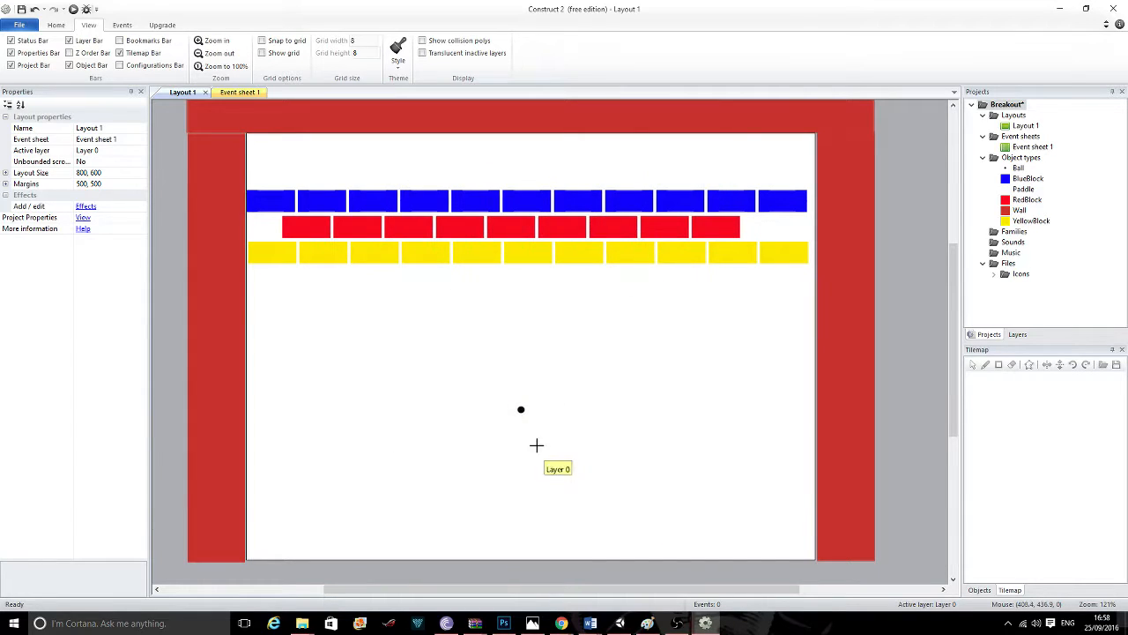
{"action": "left_click", "coordinate": [520, 483]}
Fill the Paddle's image with the turquoise colour and close the image editor.
{"action": "left_click", "coordinate": [352, 300]}
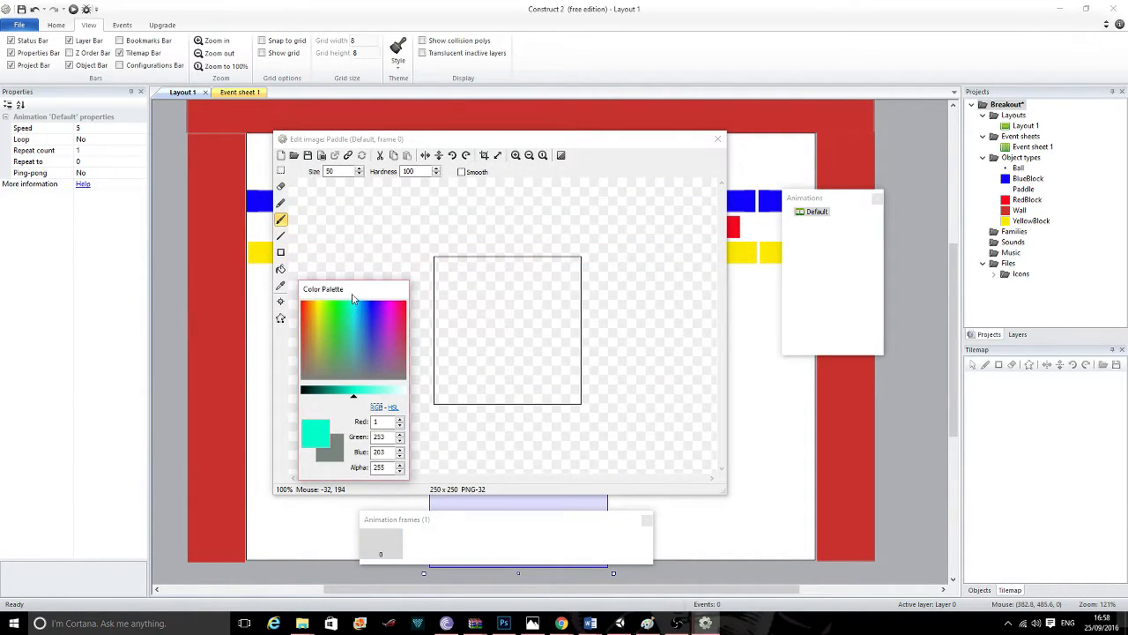
{"action": "left_click", "coordinate": [280, 269]}
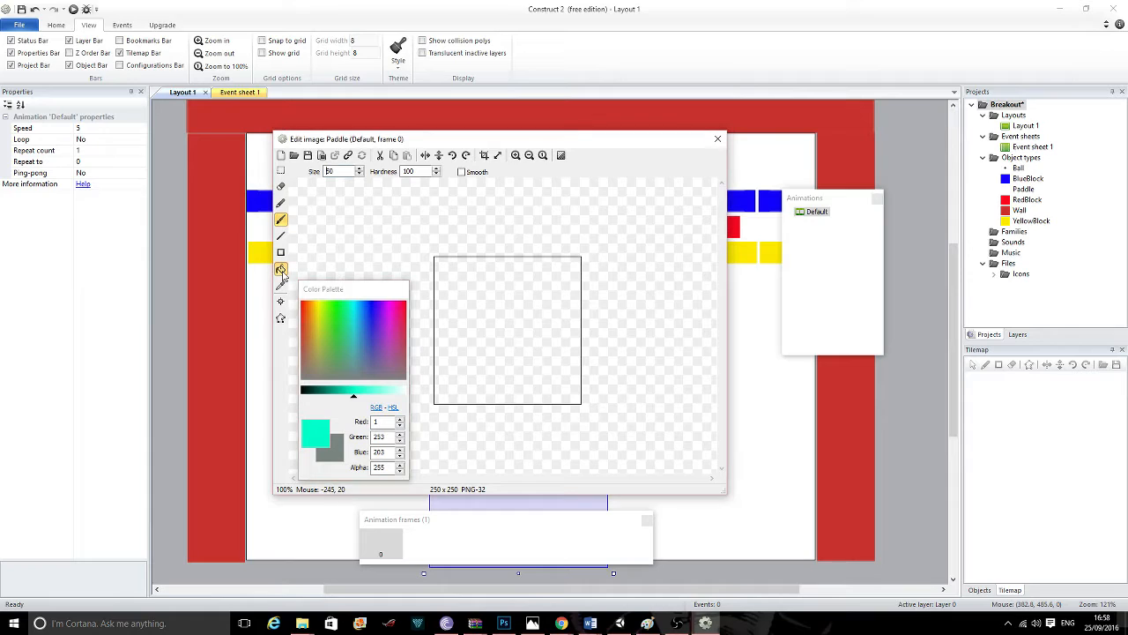
{"action": "left_click", "coordinate": [574, 337]}
{"action": "left_click", "coordinate": [718, 138]}
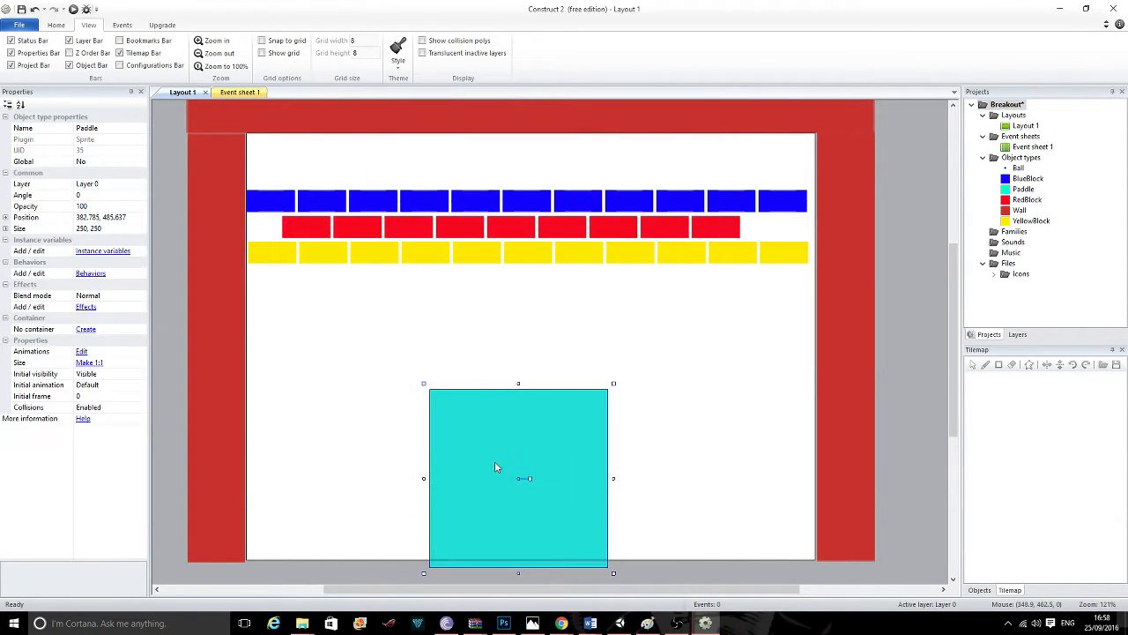
Shrink the Paddle sprite to a thin bar of about 101 by 15.
{"action": "left_click_drag", "start_coordinate": [517, 385], "coordinate": [502, 502]}
{"action": "left_click_drag", "start_coordinate": [418, 505], "coordinate": [531, 535]}
{"action": "left_click", "coordinate": [604, 521]}
{"action": "left_click", "coordinate": [555, 518]}
{"action": "left_click", "coordinate": [530, 536]}
Check the Paddle's image in the image editor and move the sprite to about 391, 558 in the layout.
{"action": "double_click", "coordinate": [520, 535]}
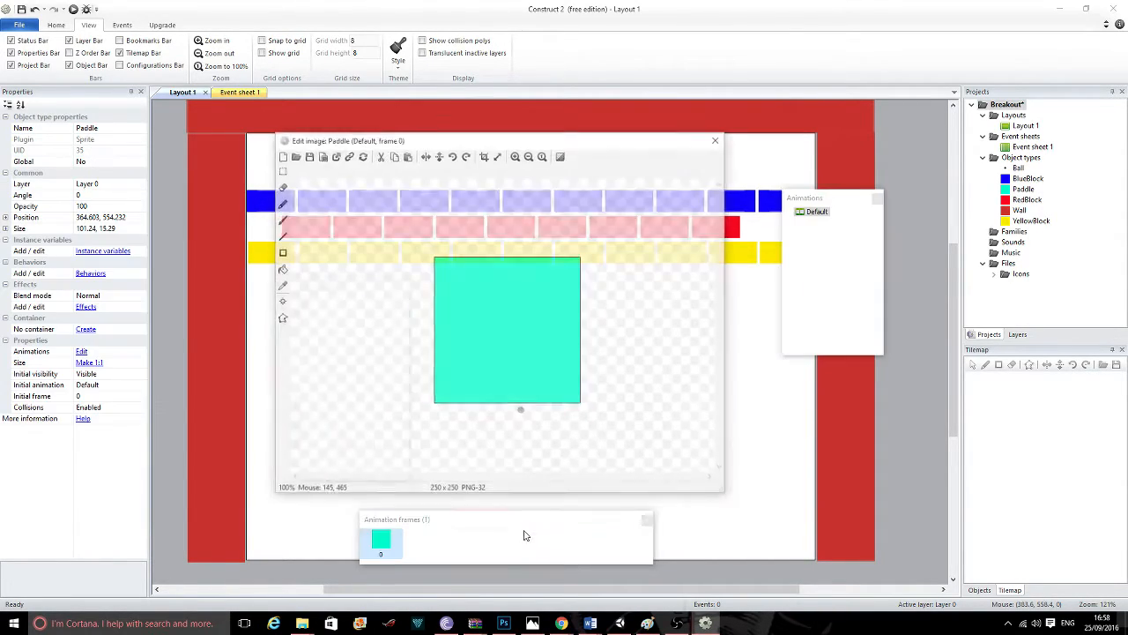
{"action": "left_click", "coordinate": [745, 132]}
{"action": "left_click", "coordinate": [516, 554]}
{"action": "left_click", "coordinate": [522, 529]}
{"action": "left_click_drag", "start_coordinate": [522, 529], "coordinate": [540, 531]}
{"action": "left_click", "coordinate": [518, 569]}
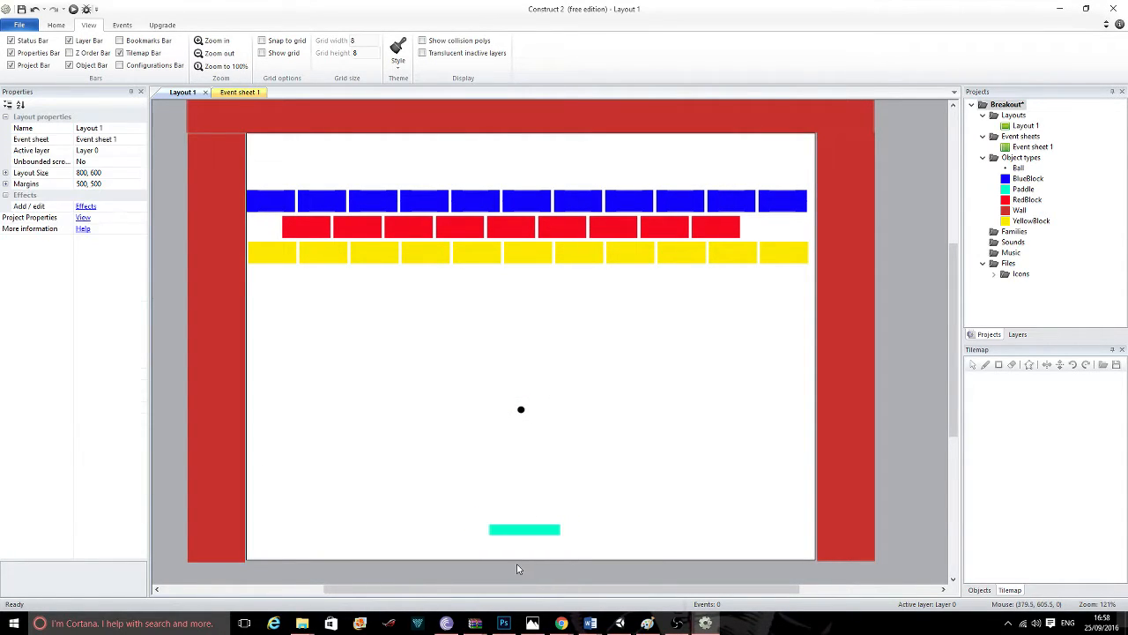
{"action": "double_click", "coordinate": [540, 532]}
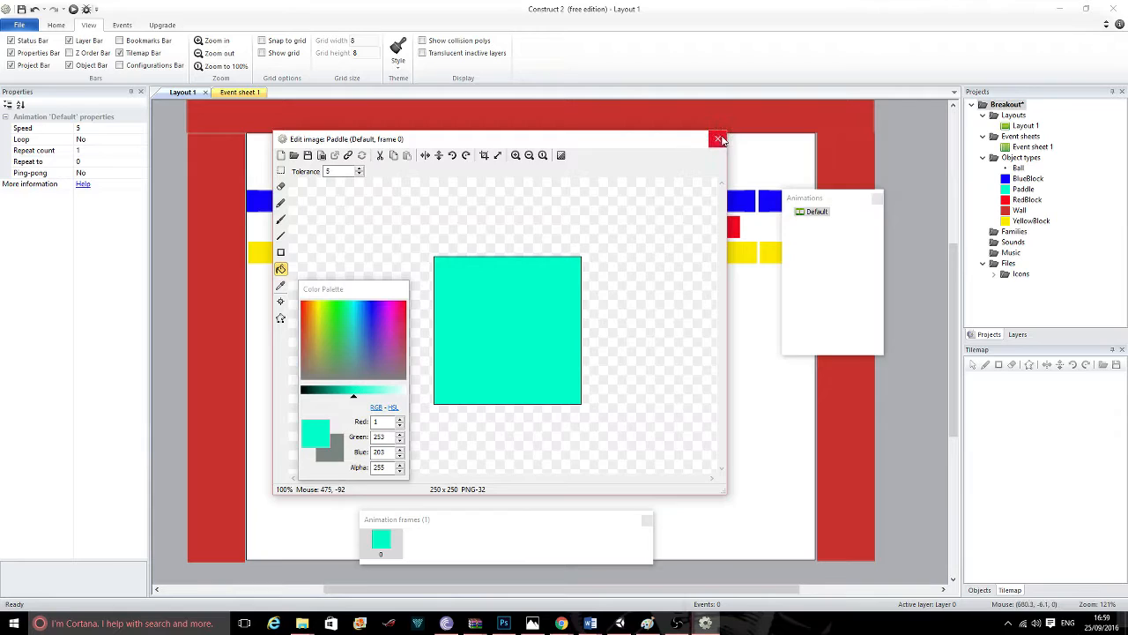
{"action": "left_click", "coordinate": [719, 139]}
Add the Physics and Bound to layout behaviors to the Paddle sprite.
{"action": "left_click", "coordinate": [90, 274]}
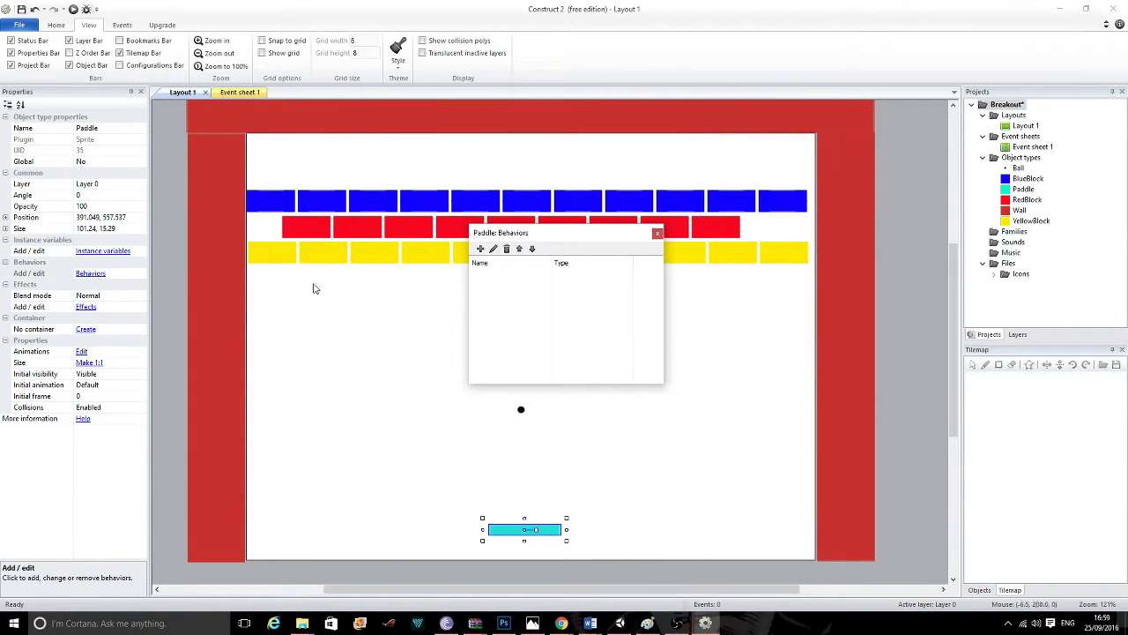
{"action": "left_click", "coordinate": [480, 248]}
{"action": "left_click", "coordinate": [449, 354]}
{"action": "left_click", "coordinate": [617, 410]}
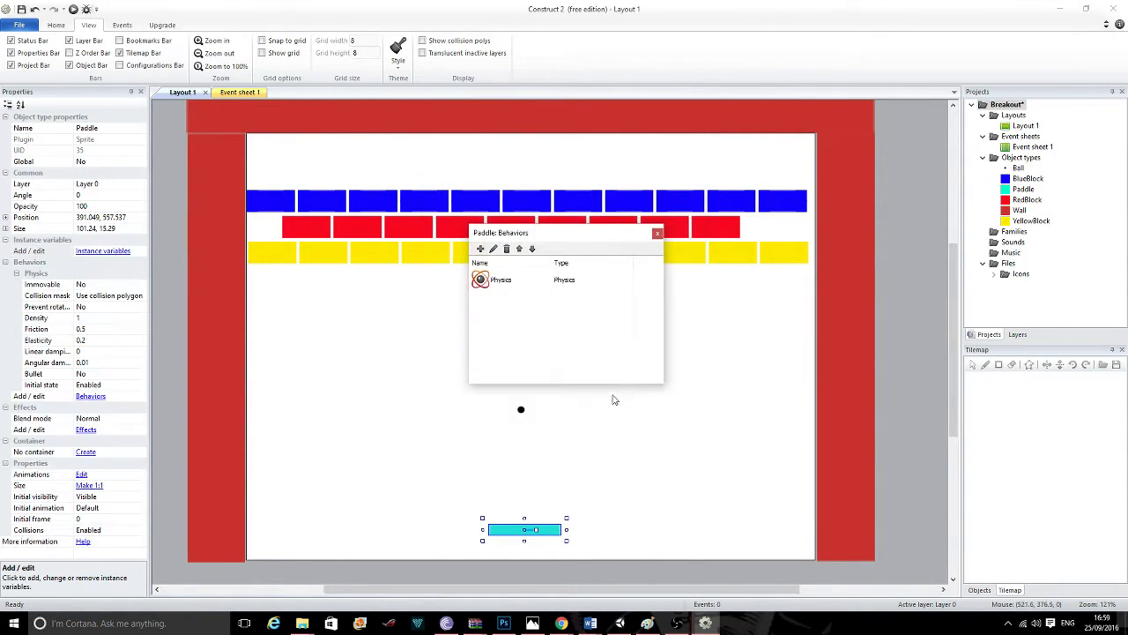
{"action": "left_click", "coordinate": [481, 248]}
{"action": "scroll", "coordinate": [542, 323], "scroll_direction": "down", "scroll_amount": 2}
{"action": "scroll", "coordinate": [542, 323], "scroll_direction": "down", "scroll_amount": 1}
{"action": "scroll", "coordinate": [518, 297], "scroll_direction": "up", "scroll_amount": 1}
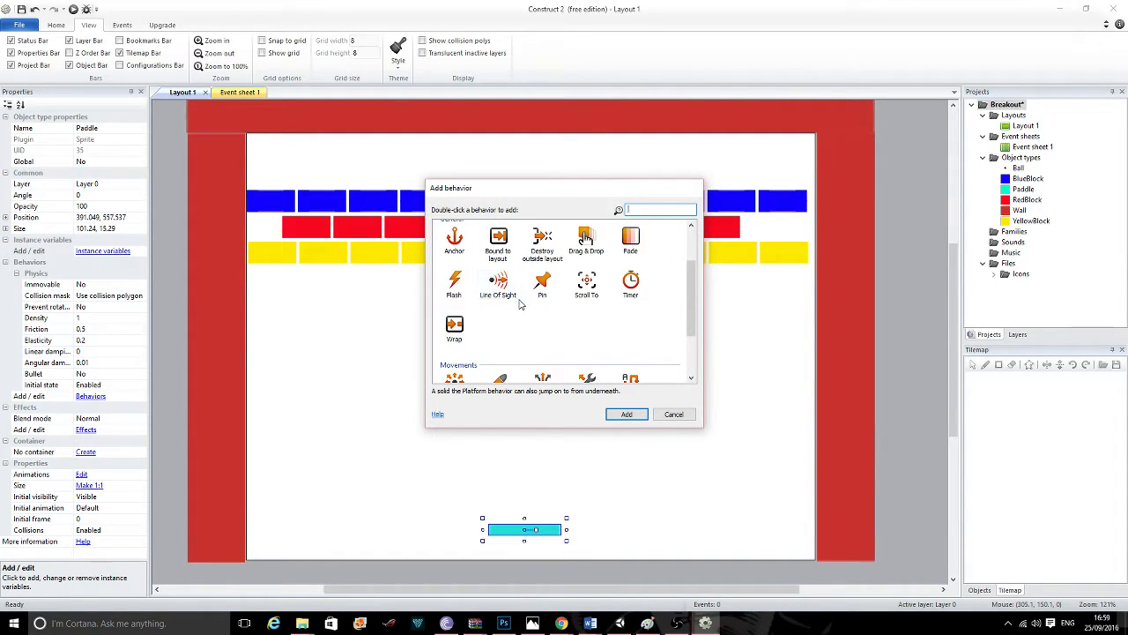
{"action": "double_click", "coordinate": [498, 240]}
{"action": "left_click", "coordinate": [659, 235]}
Make the Paddle immovable in its Physics properties and set its friction to 0.
{"action": "left_click", "coordinate": [105, 284]}
{"action": "left_click", "coordinate": [130, 284]}
{"action": "left_click", "coordinate": [106, 304]}
{"action": "left_click", "coordinate": [94, 331]}
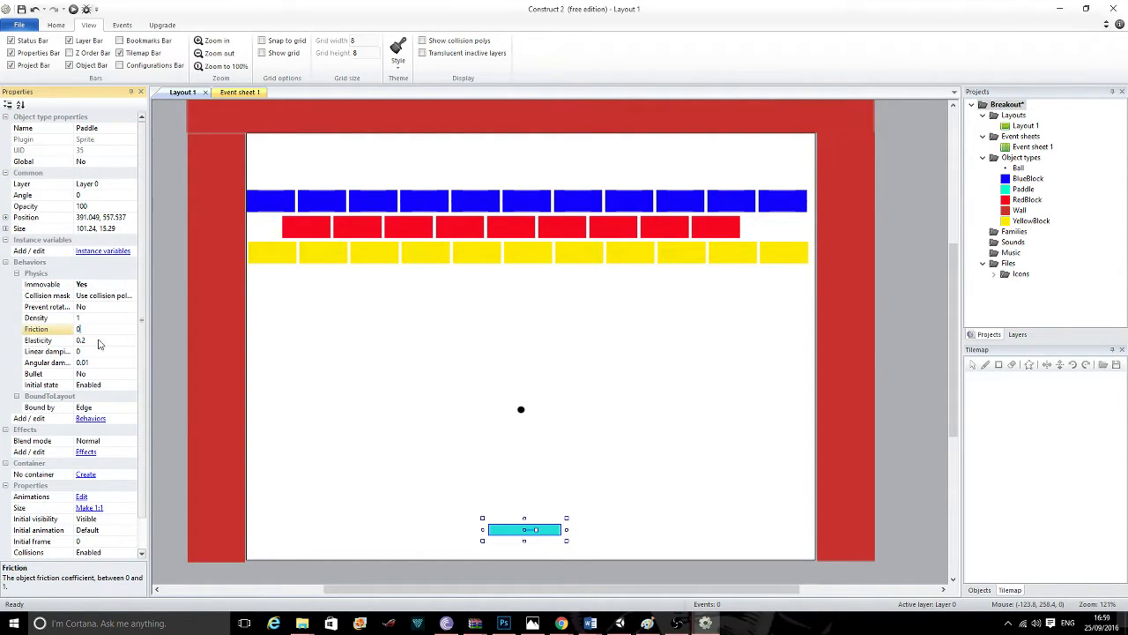
{"action": "left_click", "coordinate": [291, 384]}
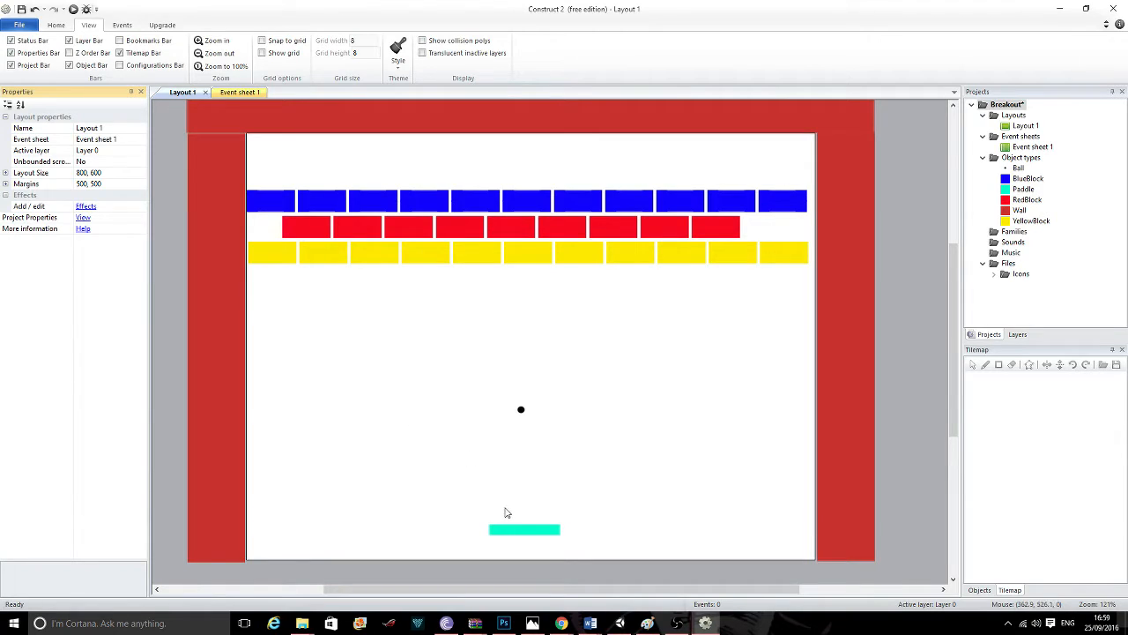
{"action": "left_click", "coordinate": [520, 530]}
{"action": "left_click", "coordinate": [665, 429]}
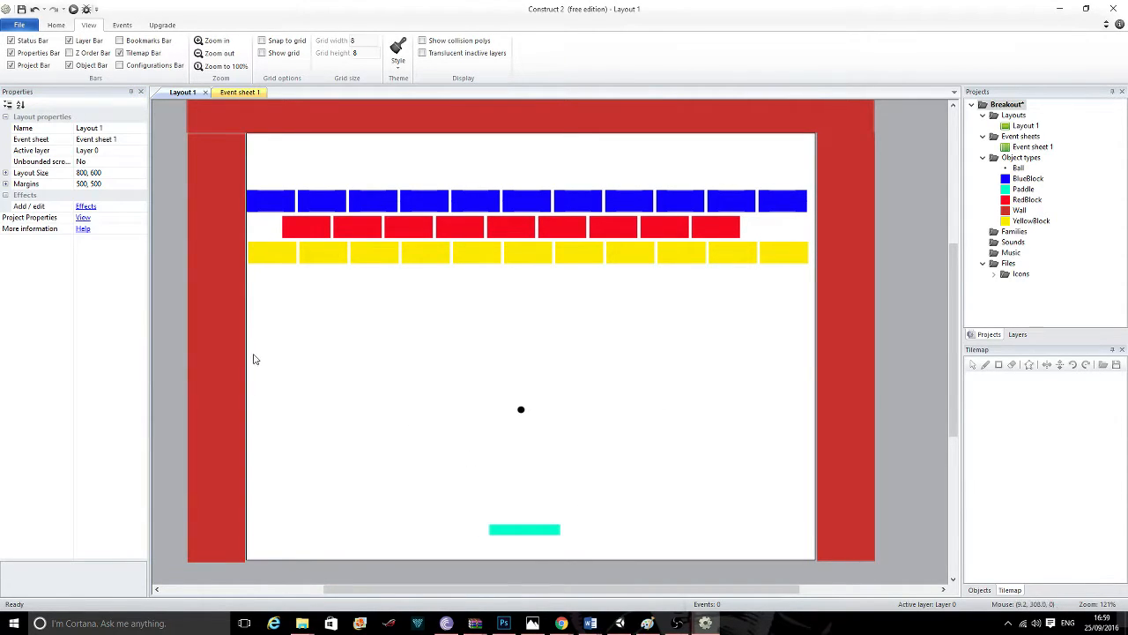
Insert a Mouse object into the project.
{"action": "double_click", "coordinate": [528, 327]}
{"action": "scroll", "coordinate": [496, 293], "scroll_direction": "down", "scroll_amount": 5}
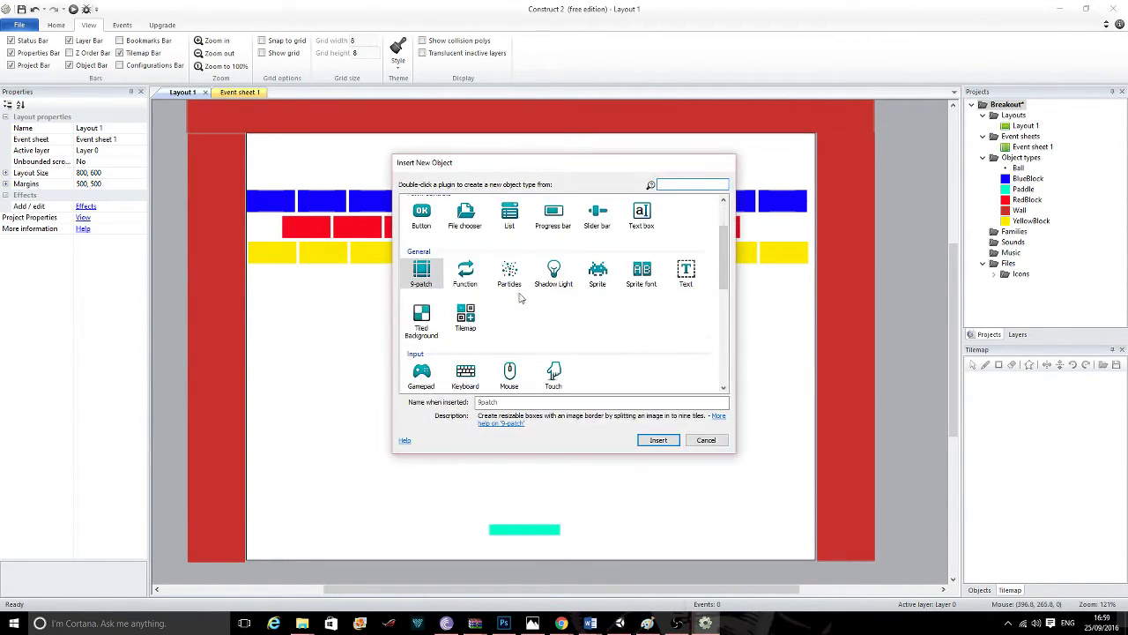
{"action": "left_click", "coordinate": [509, 251]}
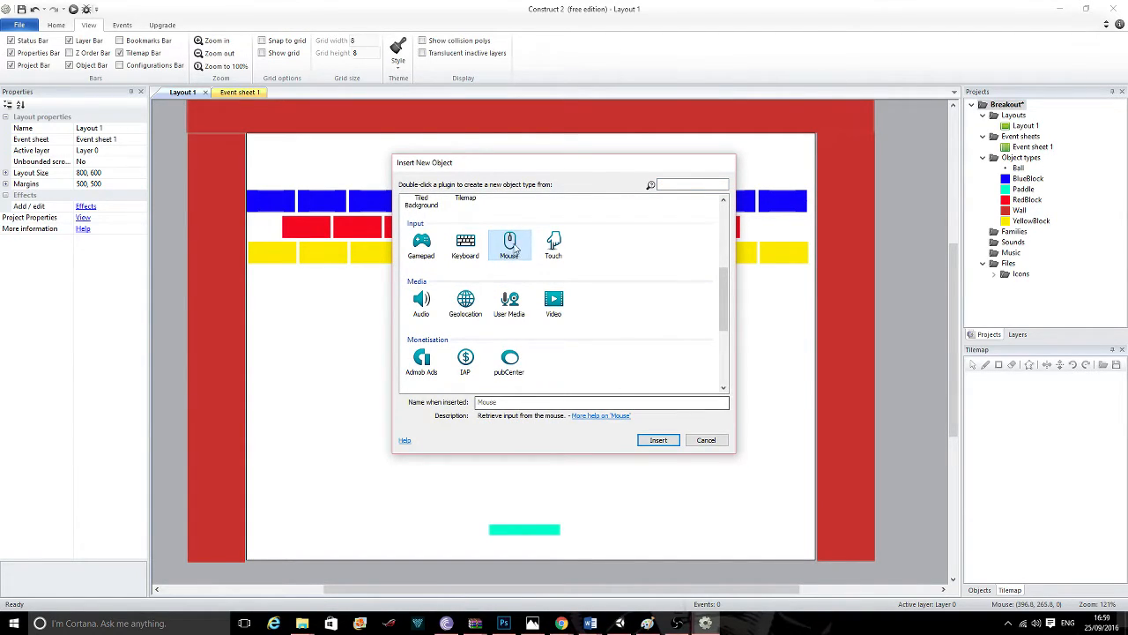
{"action": "left_click", "coordinate": [668, 440]}
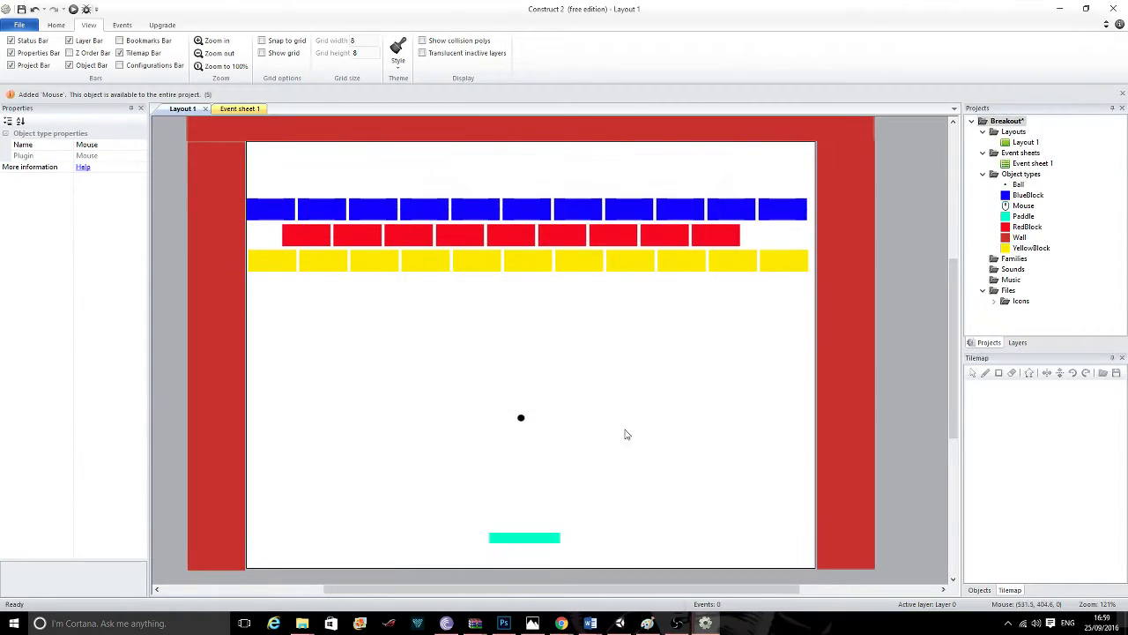
Add a System "On start of layout" event to Event sheet 1.
{"action": "left_click", "coordinate": [232, 105]}
{"action": "left_click", "coordinate": [232, 93]}
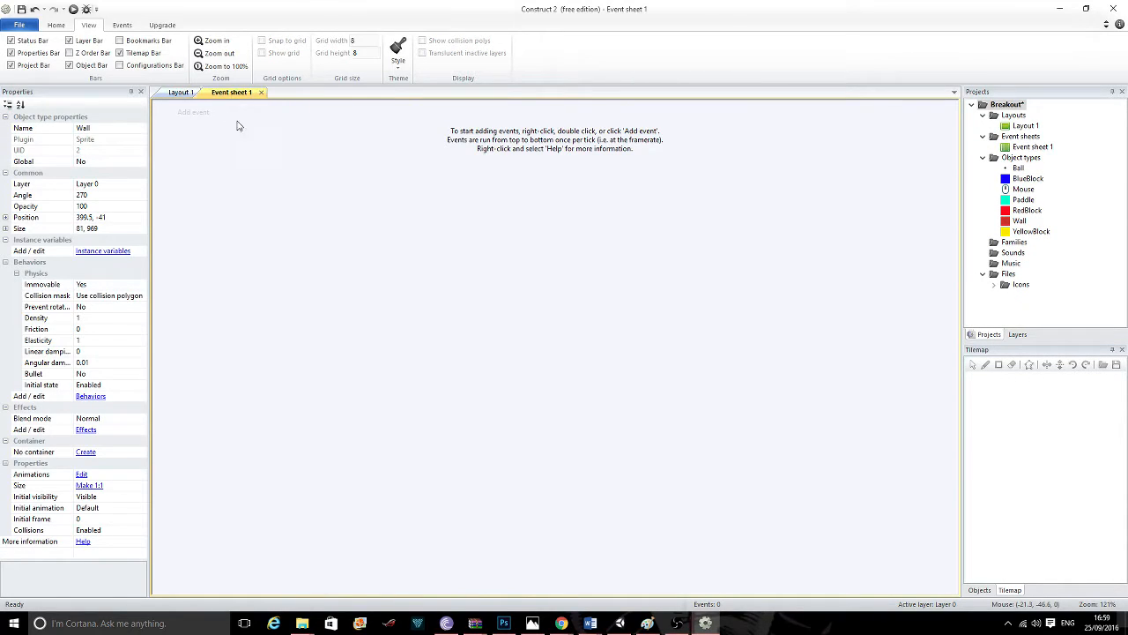
{"action": "left_click", "coordinate": [194, 112]}
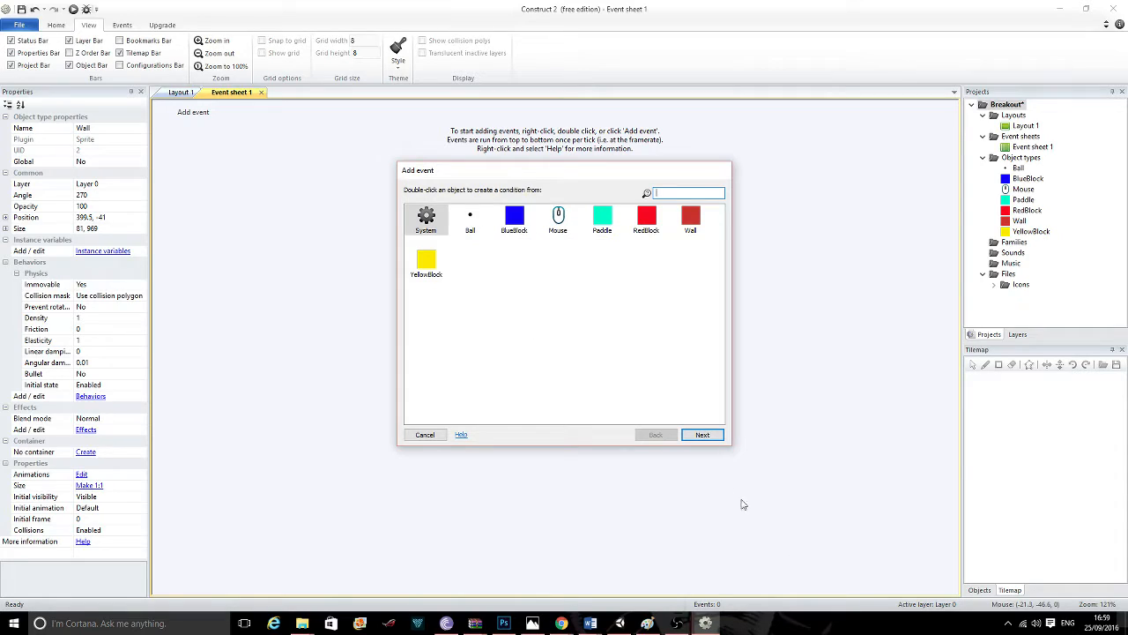
{"action": "left_click", "coordinate": [702, 435]}
{"action": "left_click_drag", "start_coordinate": [717, 236], "coordinate": [721, 357]}
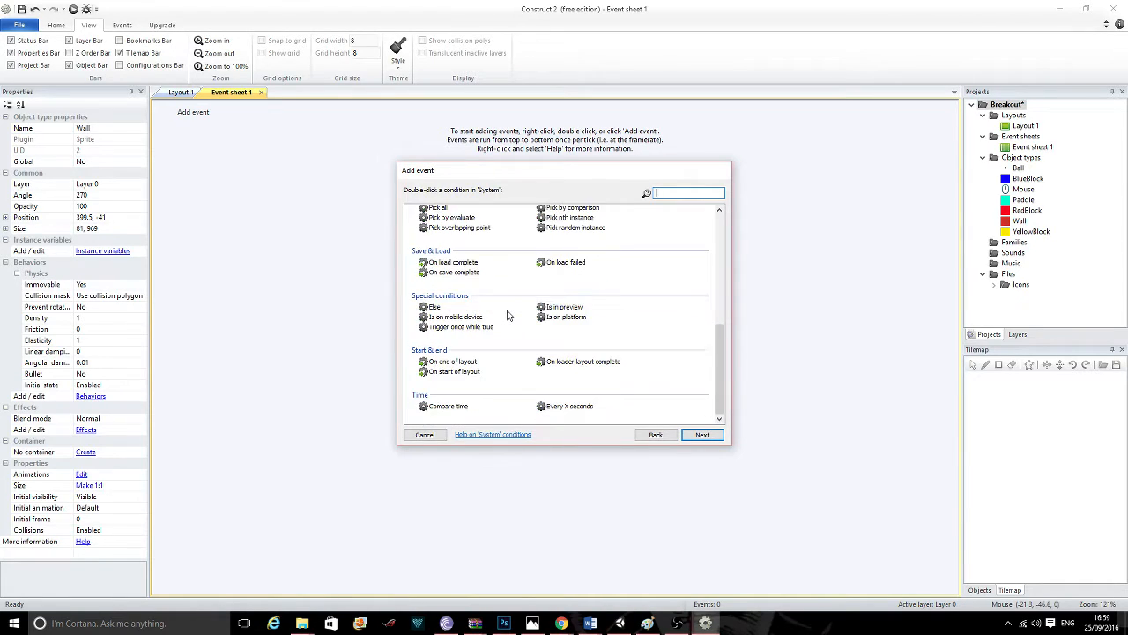
{"action": "double_click", "coordinate": [459, 373]}
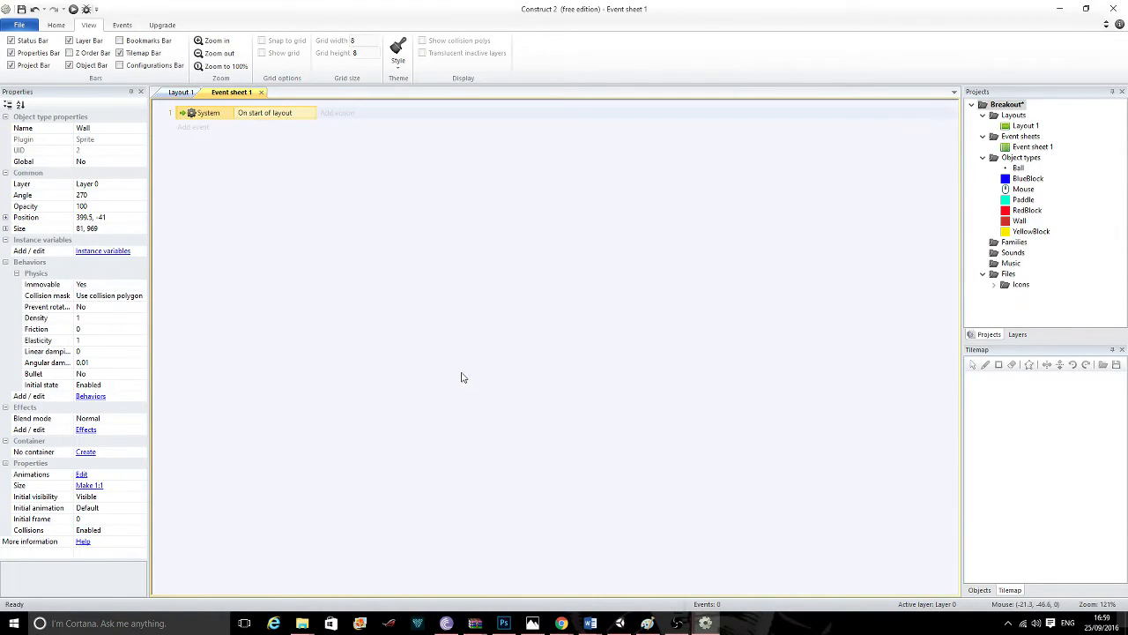
Add a Ball action to the "On start of layout" event that sets the Physics world gravity to 0.
{"action": "left_click", "coordinate": [335, 112]}
{"action": "left_click", "coordinate": [470, 219]}
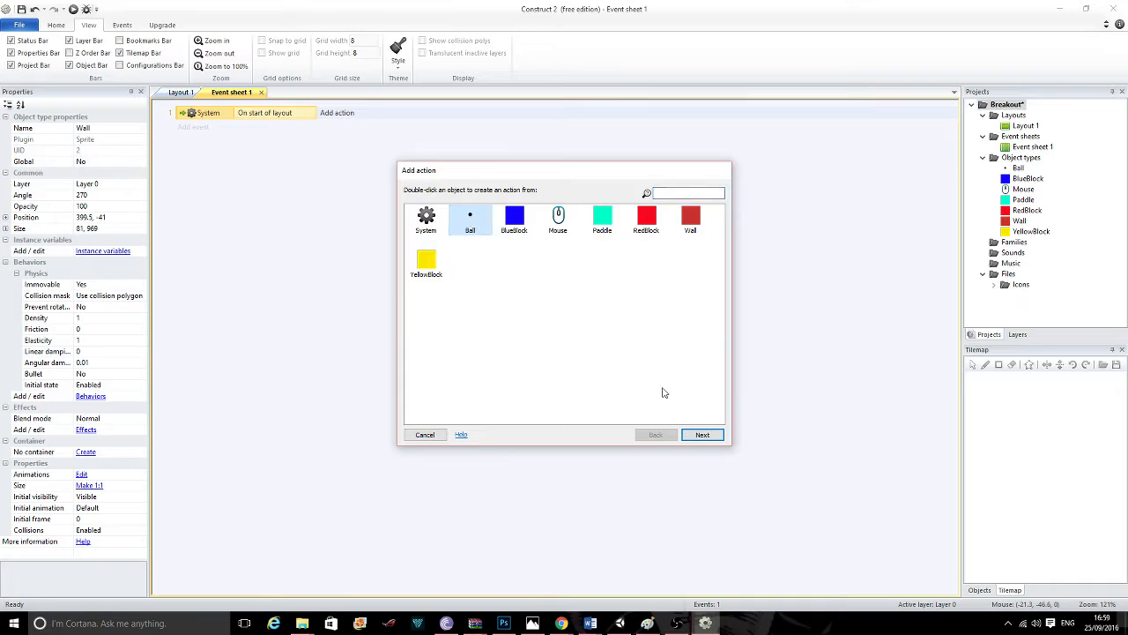
{"action": "left_click", "coordinate": [702, 434]}
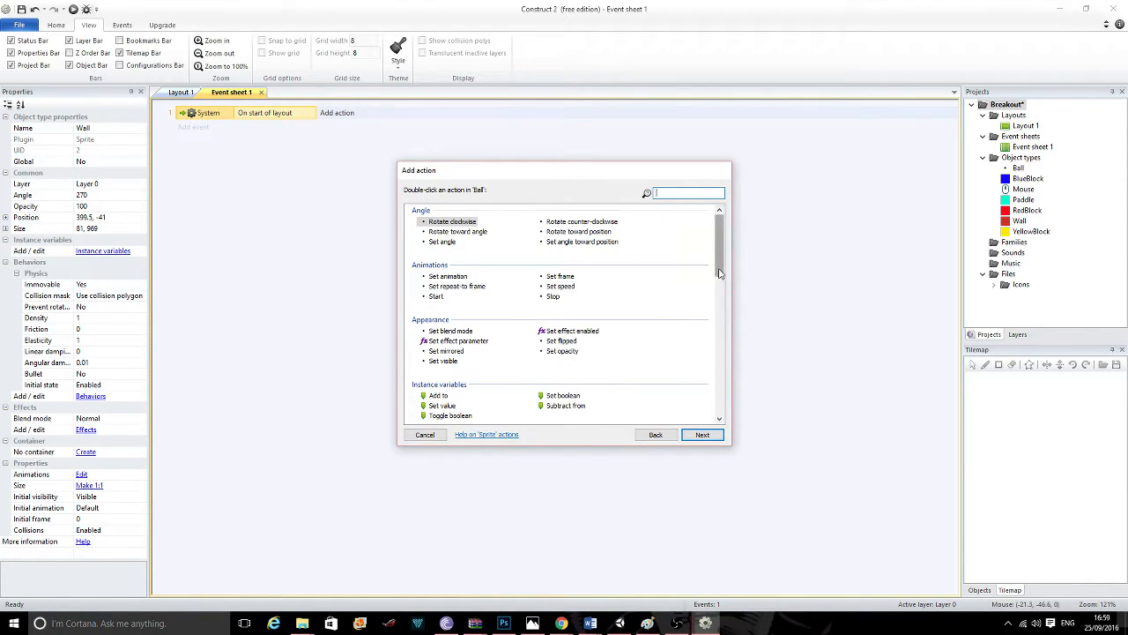
{"action": "scroll", "coordinate": [719, 275], "scroll_direction": "down", "scroll_amount": 5}
{"action": "double_click", "coordinate": [591, 331]}
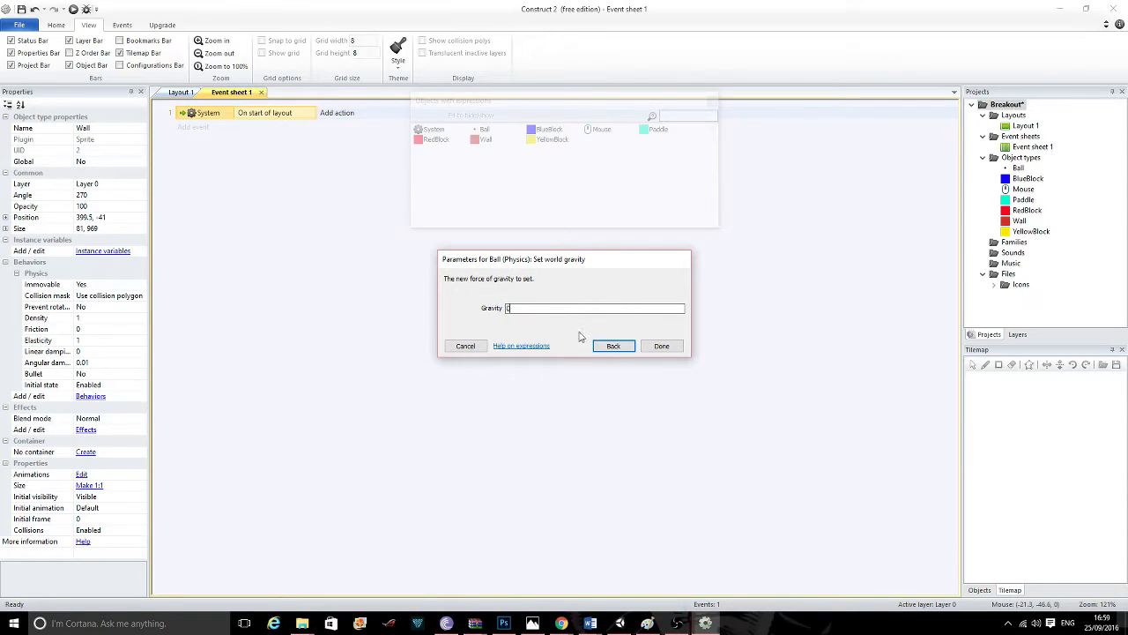
{"action": "left_click", "coordinate": [659, 346]}
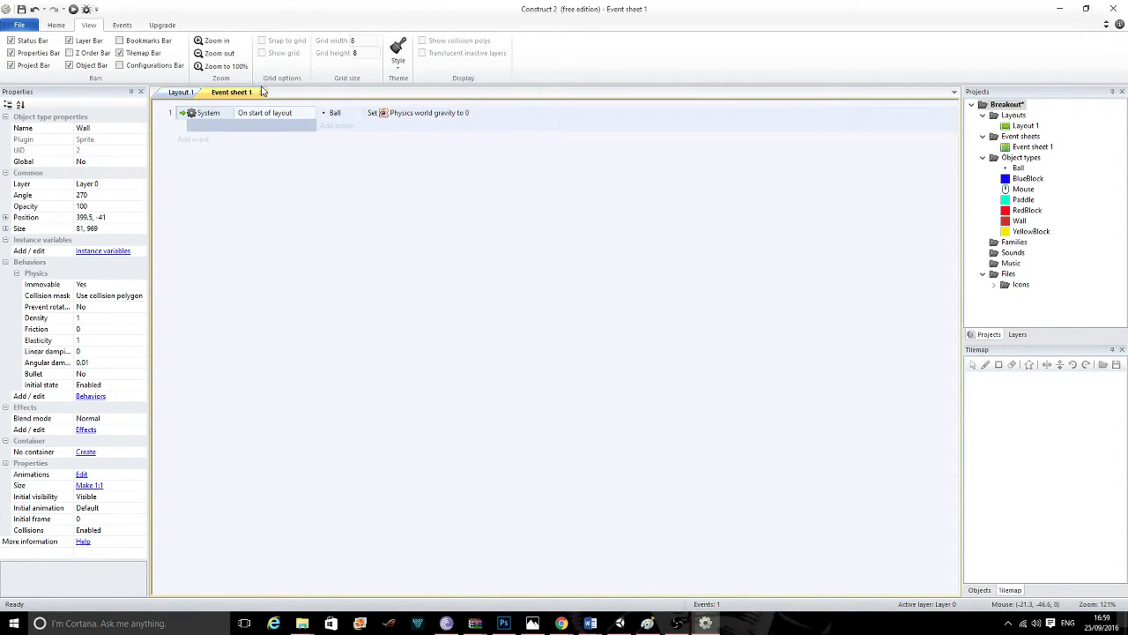
Add a System Wait action of 1.0 seconds to the "On start of layout" event.
{"action": "left_click", "coordinate": [344, 126]}
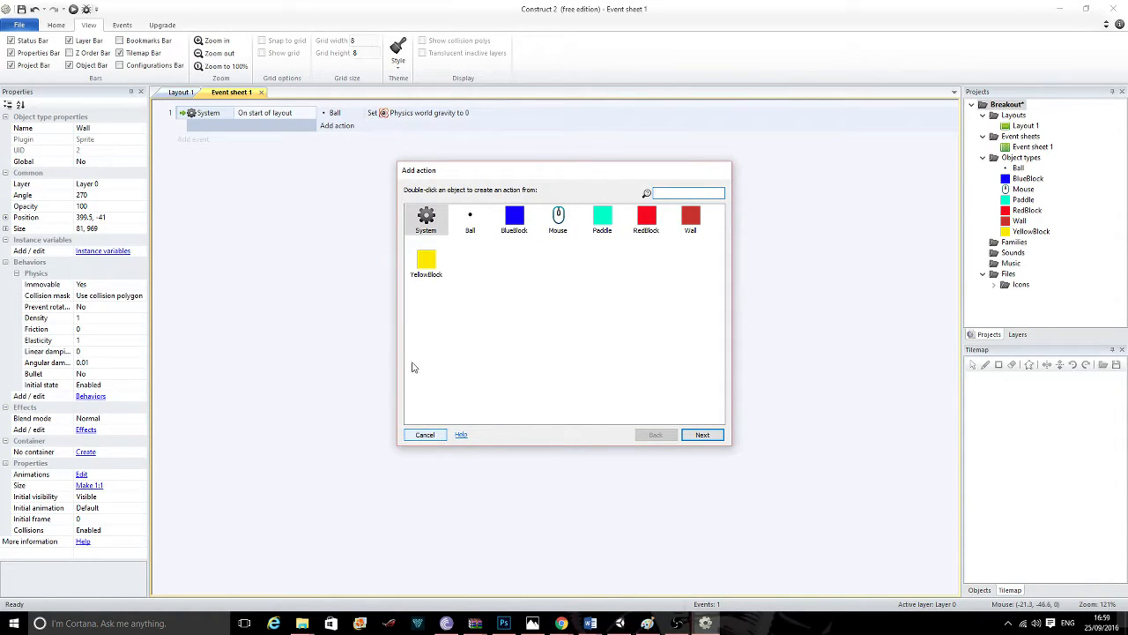
{"action": "left_click", "coordinate": [430, 438]}
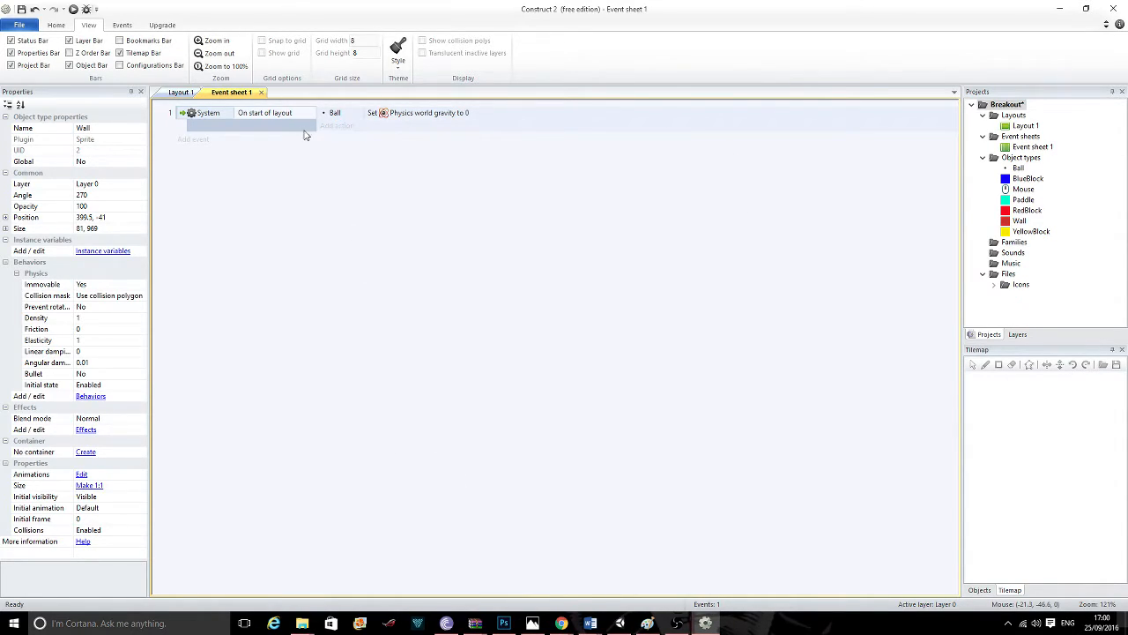
{"action": "left_click", "coordinate": [336, 126]}
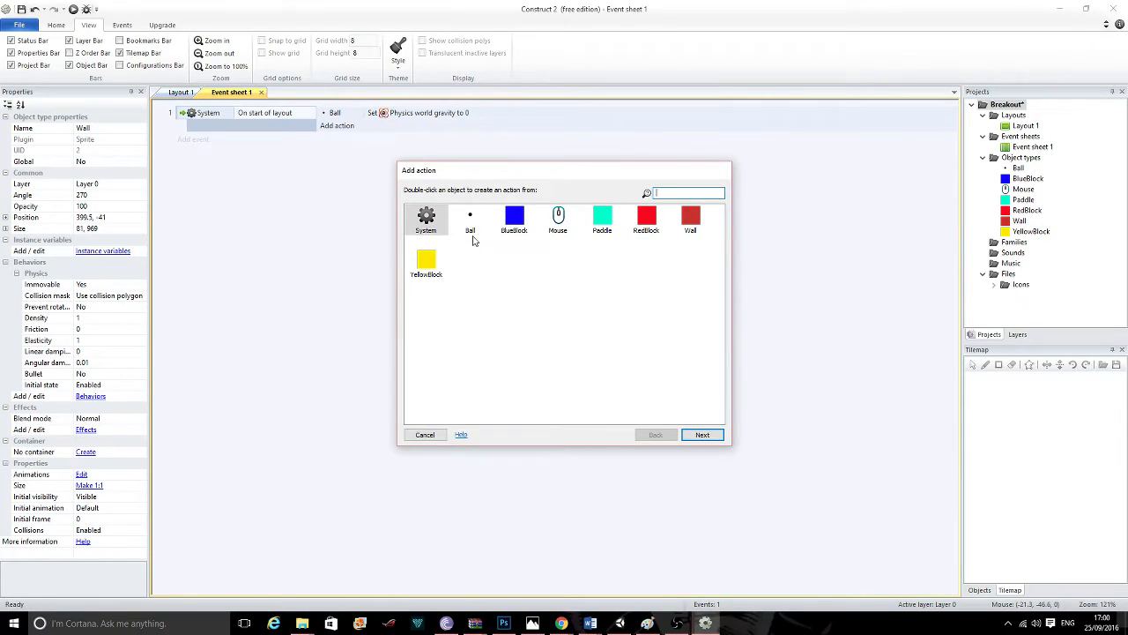
{"action": "left_click", "coordinate": [703, 435]}
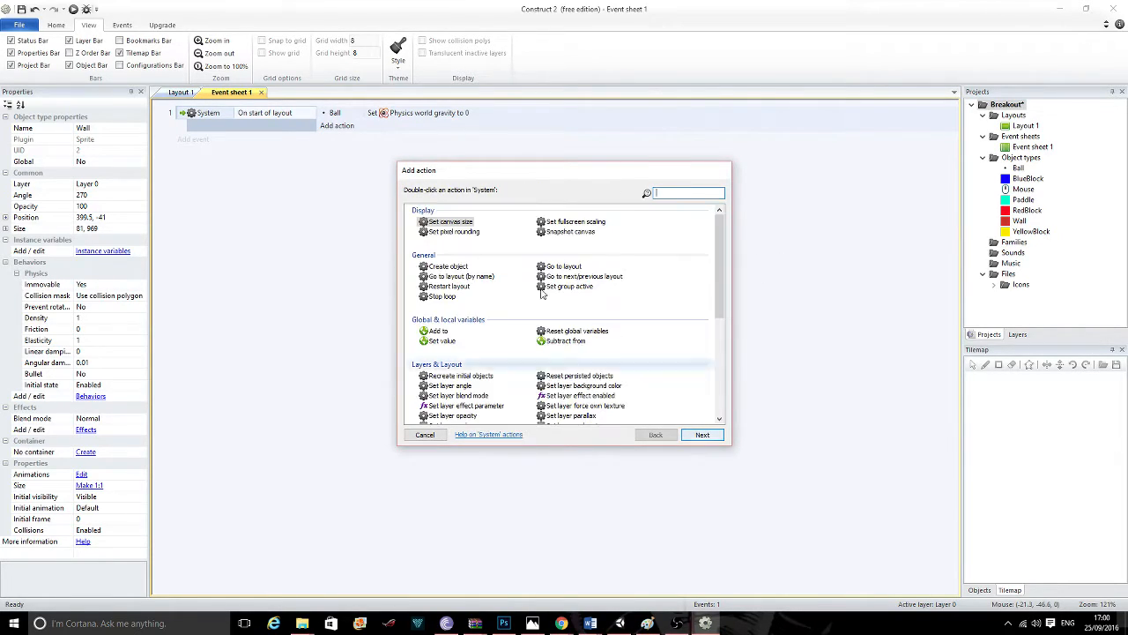
{"action": "left_click", "coordinate": [655, 434]}
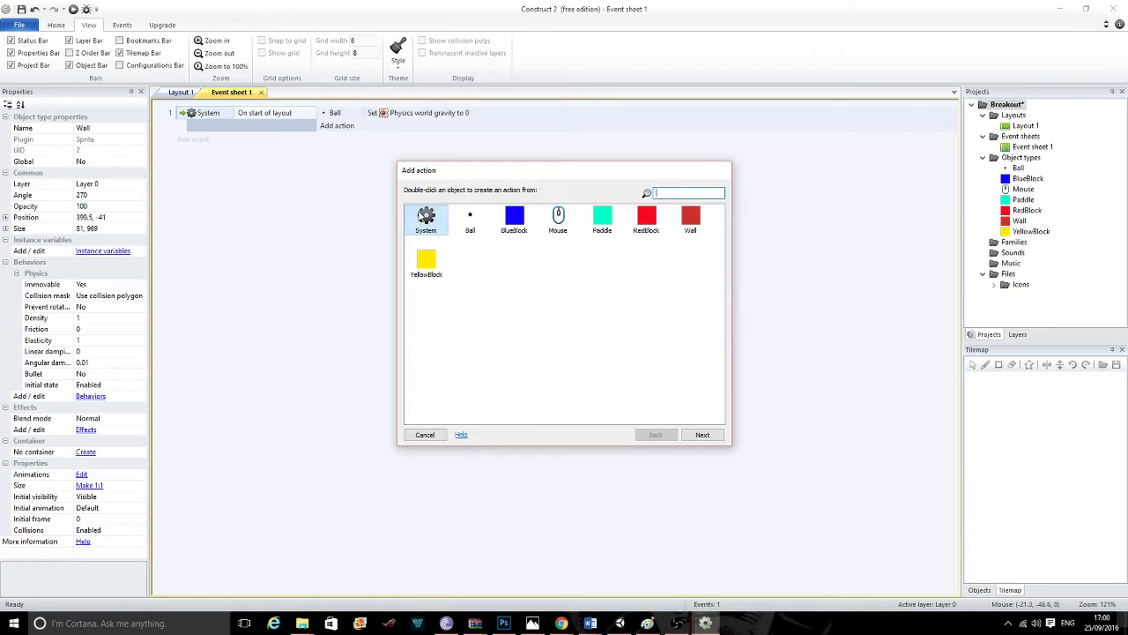
{"action": "double_click", "coordinate": [428, 225]}
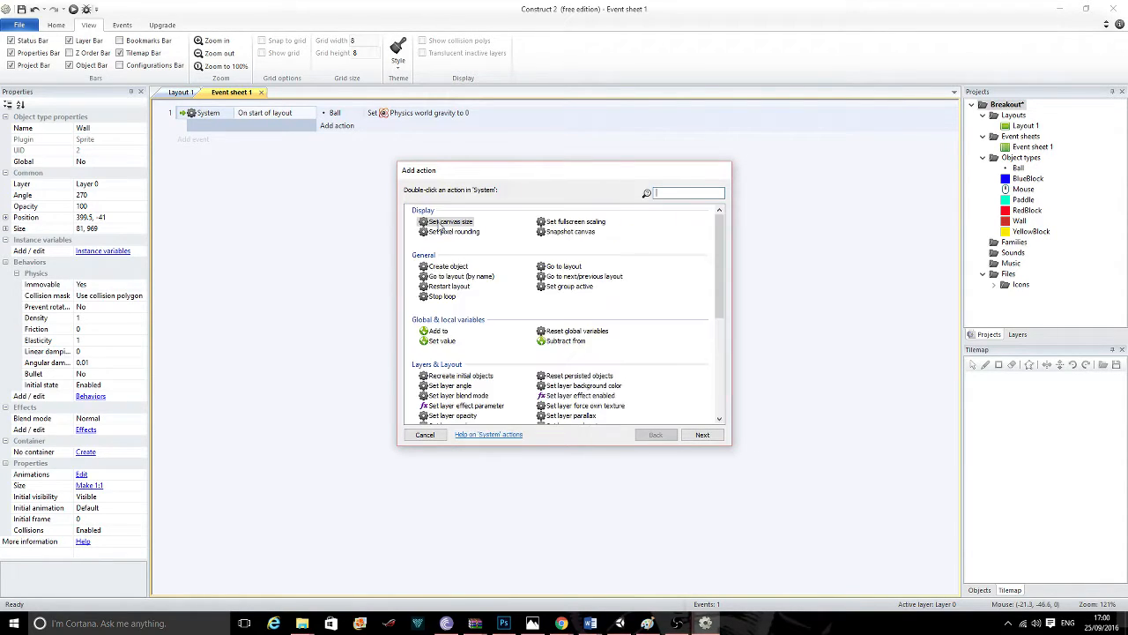
{"action": "scroll", "coordinate": [564, 401], "scroll_direction": "down", "scroll_amount": 10}
{"action": "double_click", "coordinate": [557, 398]}
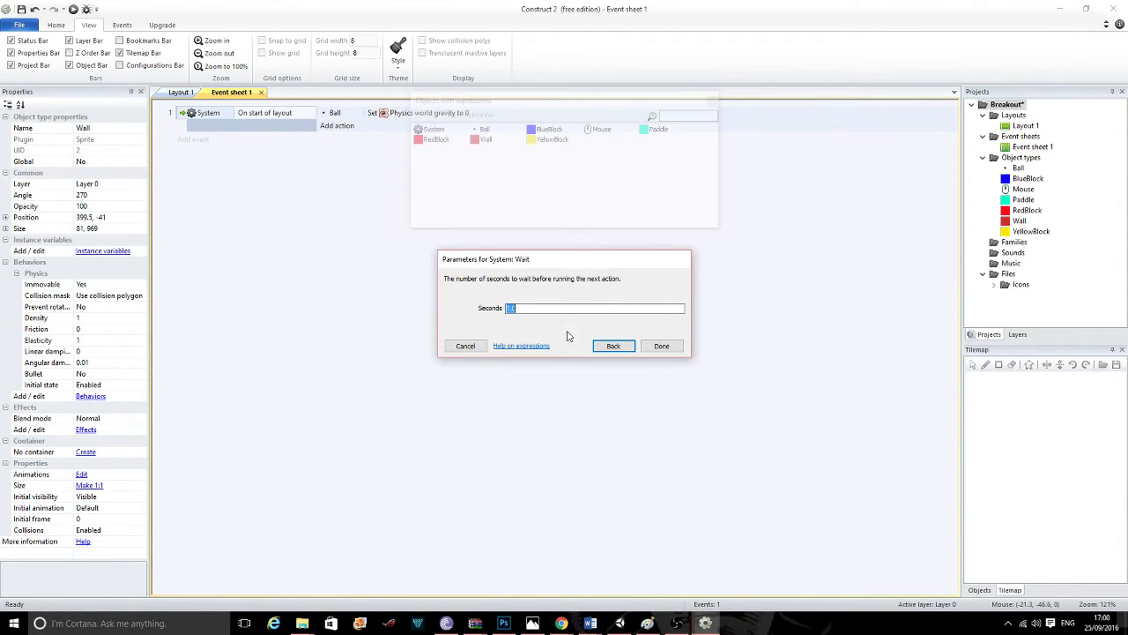
{"action": "left_click", "coordinate": [662, 348]}
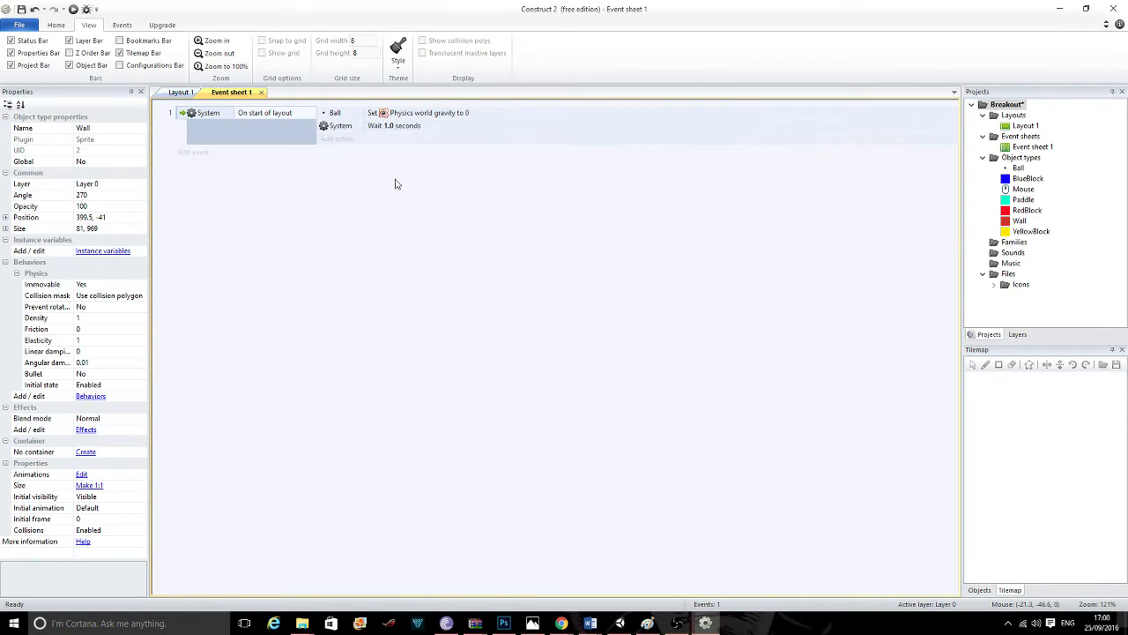
Add a Ball action to the "On start of layout" event that applies a Physics force of 300 at angle 90, image point 0.
{"action": "left_click", "coordinate": [338, 138]}
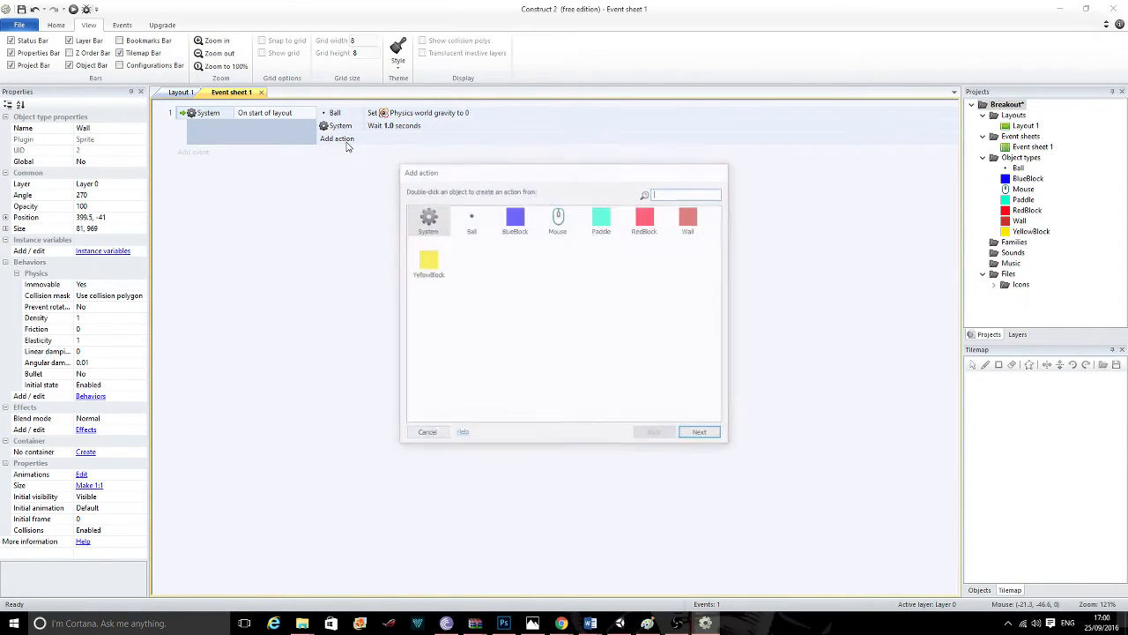
{"action": "double_click", "coordinate": [471, 227]}
{"action": "scroll", "coordinate": [619, 306], "scroll_direction": "down", "scroll_amount": 10}
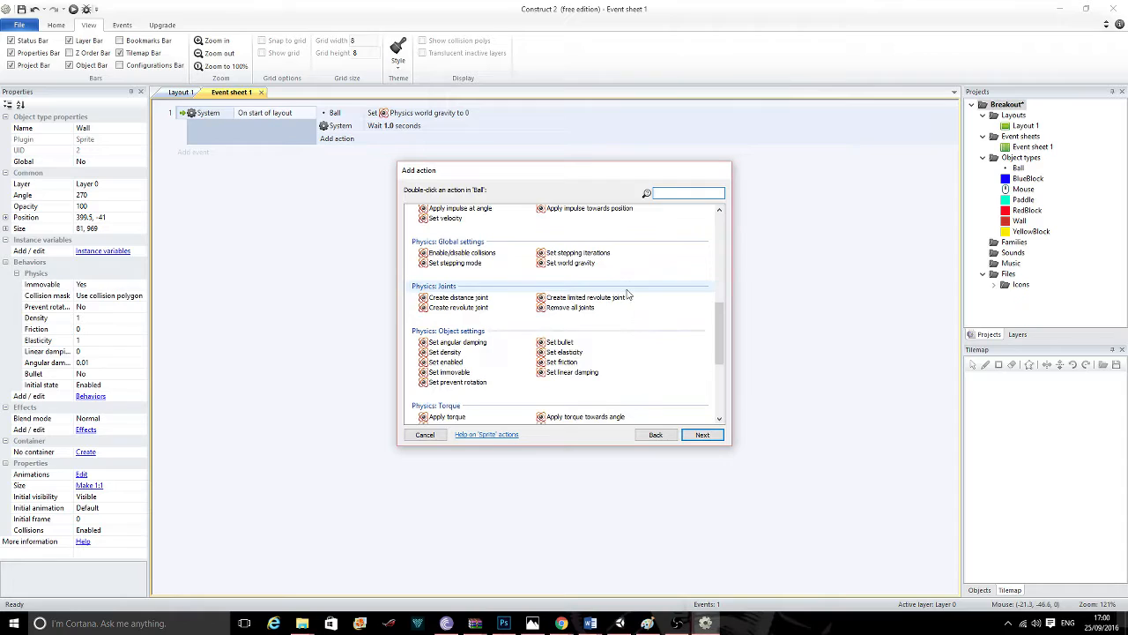
{"action": "scroll", "coordinate": [620, 306], "scroll_direction": "up", "scroll_amount": 6}
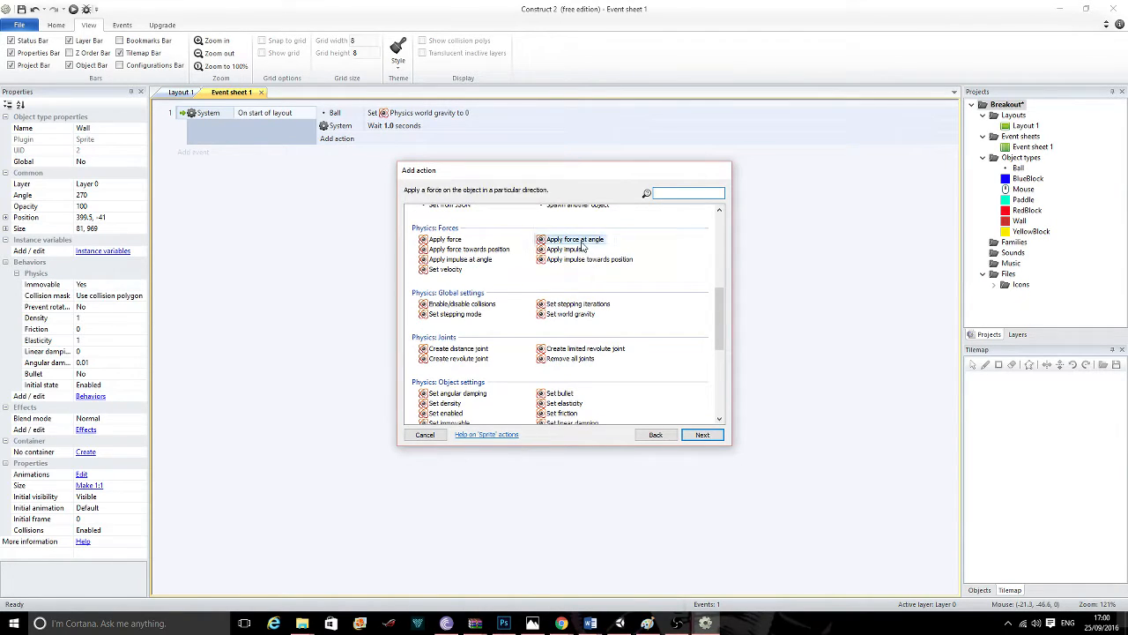
{"action": "double_click", "coordinate": [575, 250]}
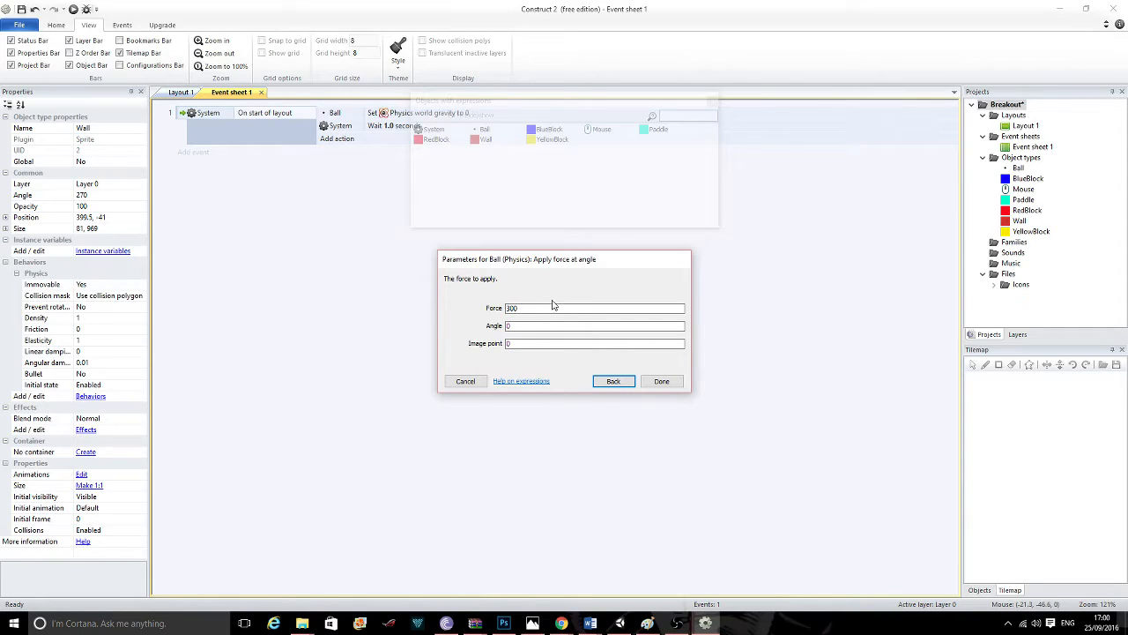
{"action": "left_click", "coordinate": [540, 326]}
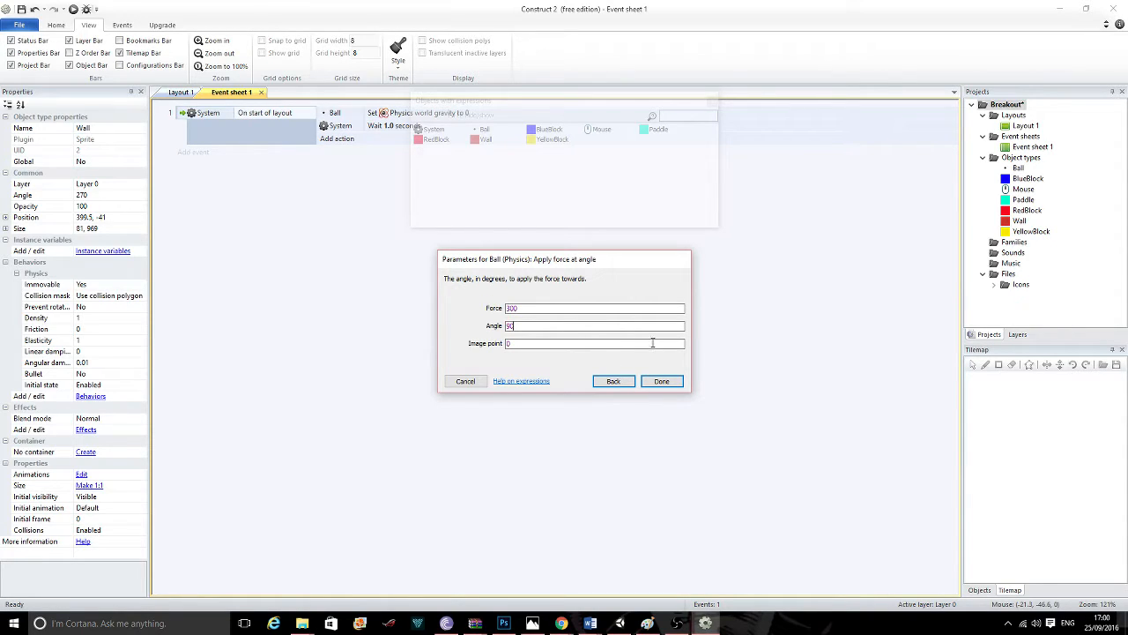
{"action": "left_click", "coordinate": [661, 381]}
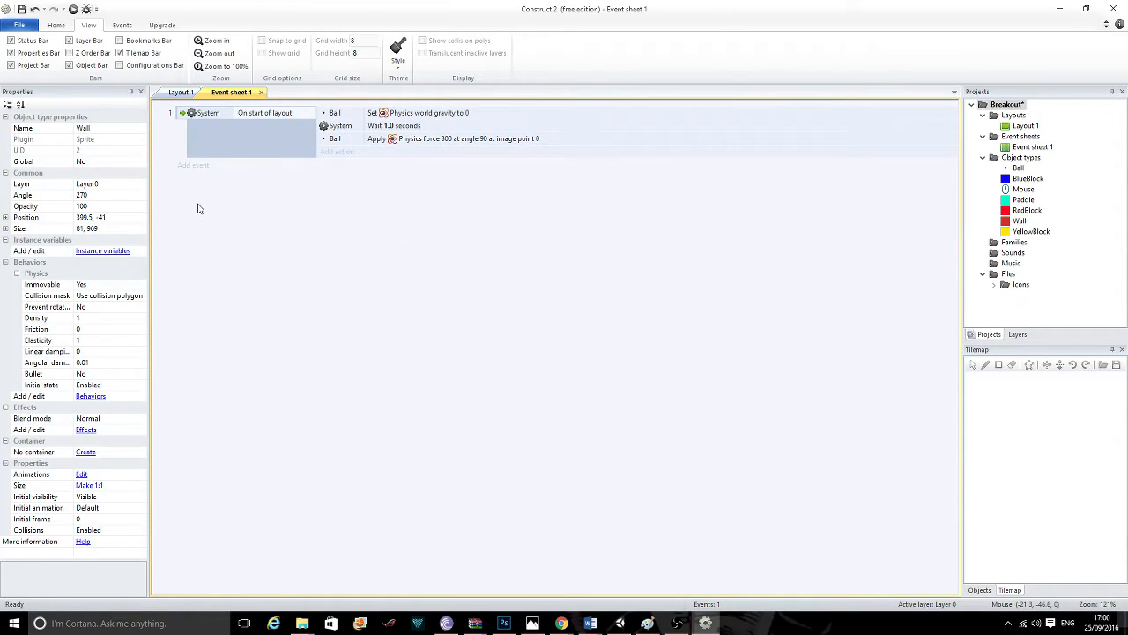
{"action": "left_click", "coordinate": [193, 166]}
{"action": "left_click", "coordinate": [470, 220]}
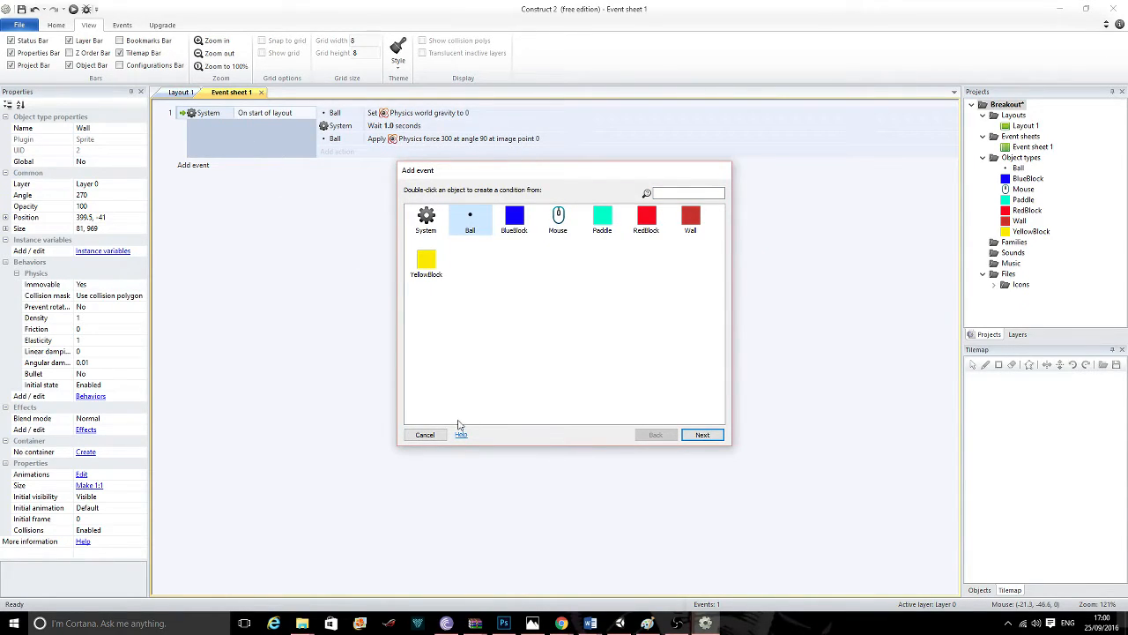
{"action": "left_click", "coordinate": [426, 432]}
Add a new event with the Ball condition "Is outside layout".
{"action": "left_click", "coordinate": [205, 167]}
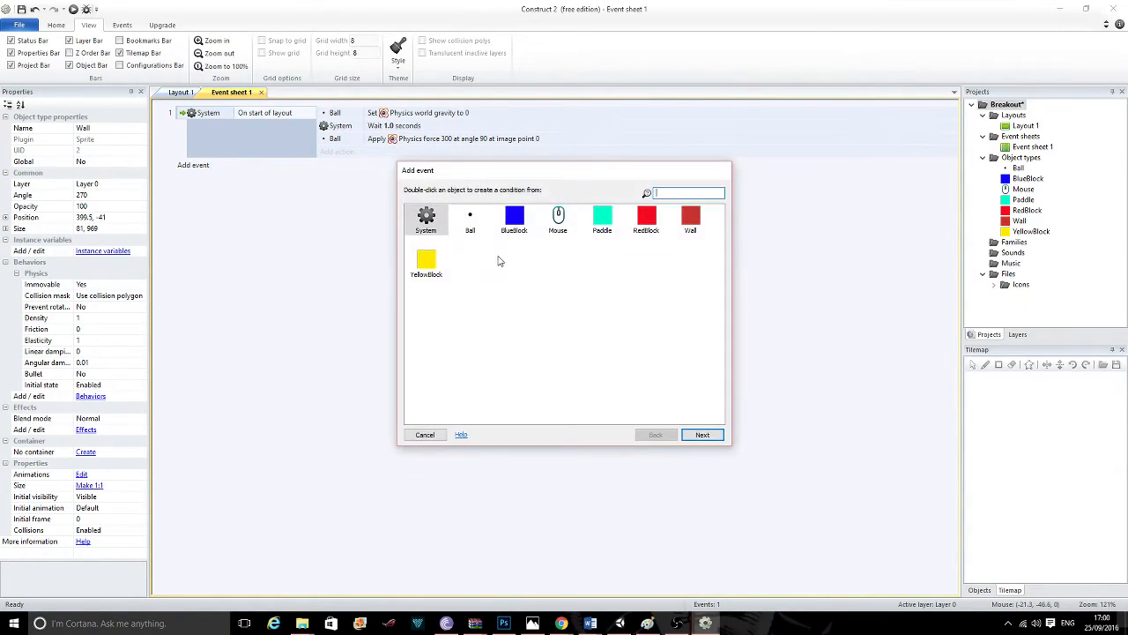
{"action": "left_click", "coordinate": [470, 220]}
{"action": "left_click", "coordinate": [702, 434]}
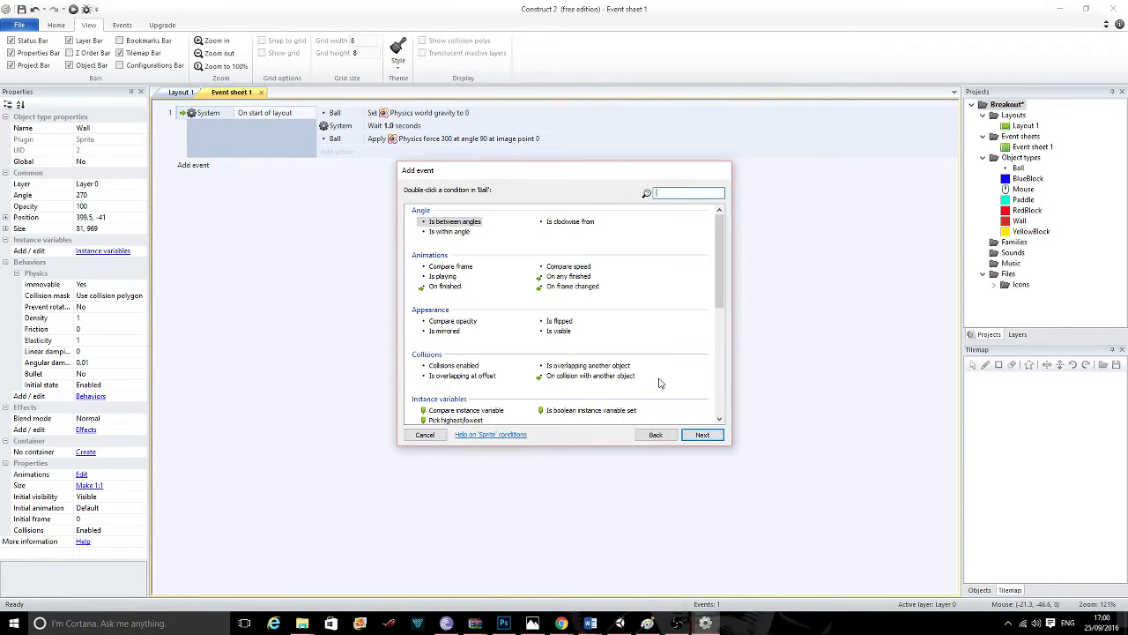
{"action": "scroll", "coordinate": [655, 377], "scroll_direction": "down", "scroll_amount": 5}
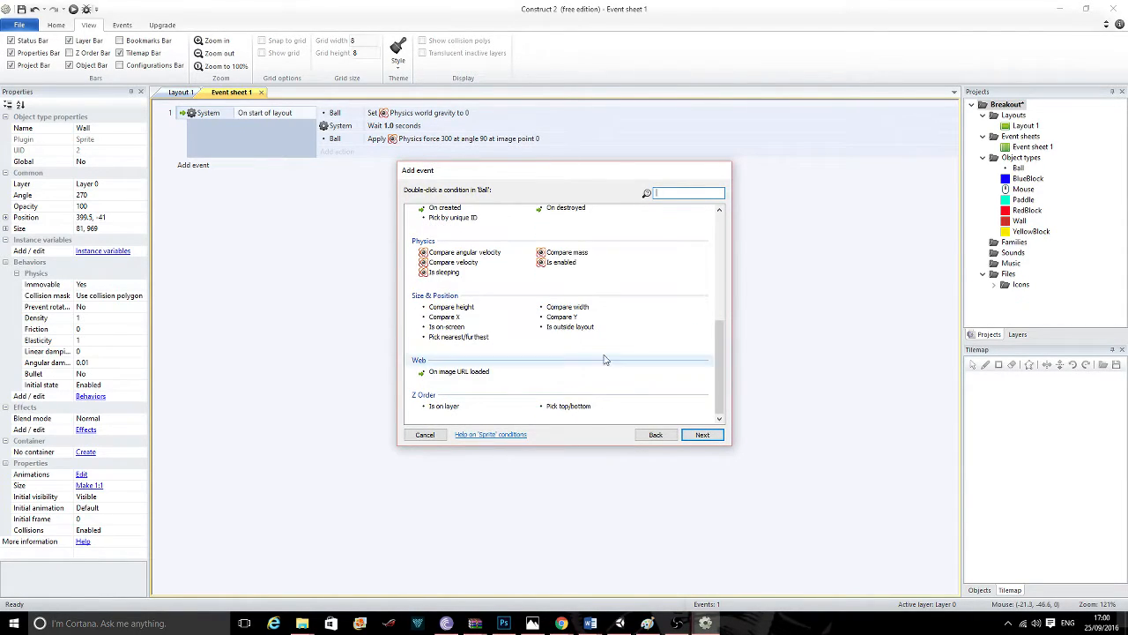
{"action": "left_click", "coordinate": [579, 331]}
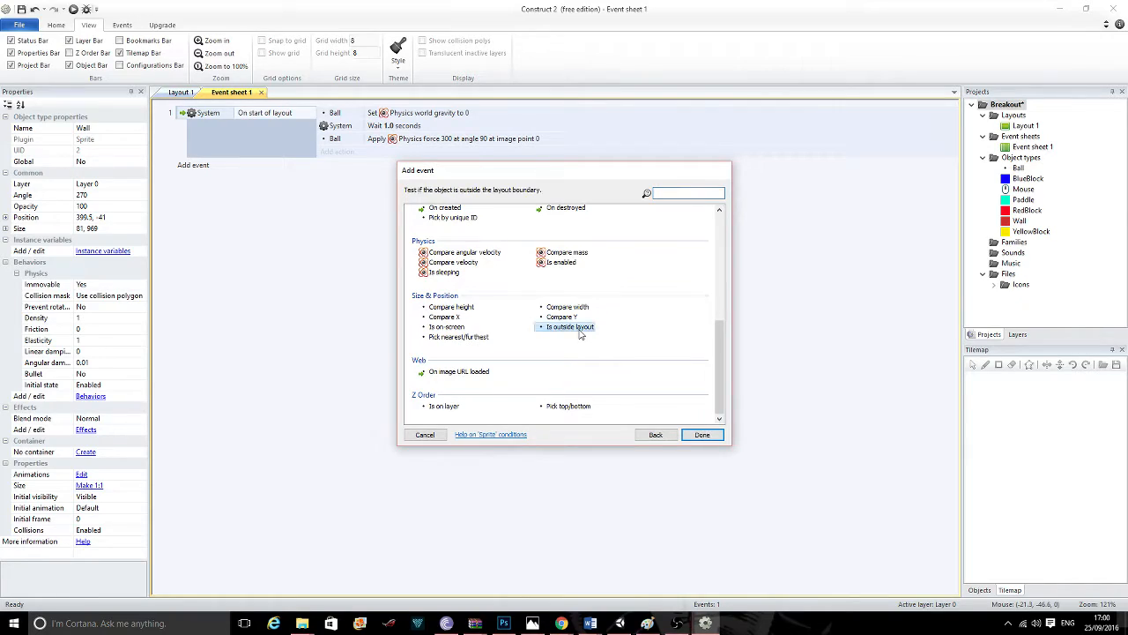
{"action": "left_click", "coordinate": [702, 434]}
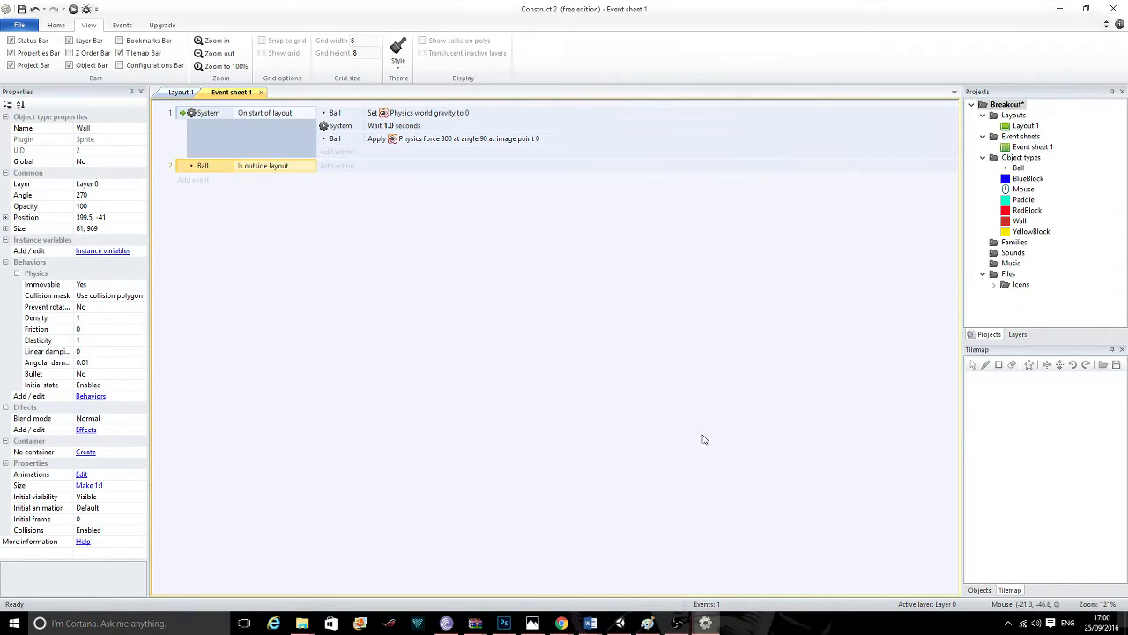
Add a Ball Destroy action to the "Is outside layout" event.
{"action": "left_click", "coordinate": [338, 167]}
{"action": "double_click", "coordinate": [472, 222]}
{"action": "scroll", "coordinate": [458, 282], "scroll_direction": "down", "scroll_amount": 1}
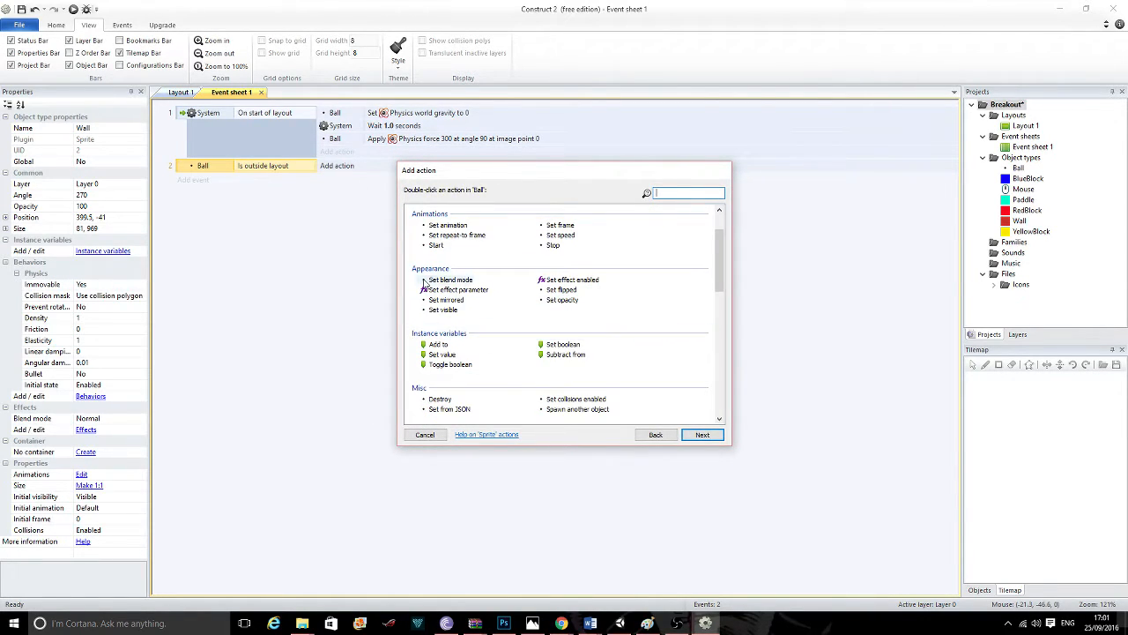
{"action": "scroll", "coordinate": [420, 287], "scroll_direction": "down", "scroll_amount": 2}
{"action": "double_click", "coordinate": [441, 351]}
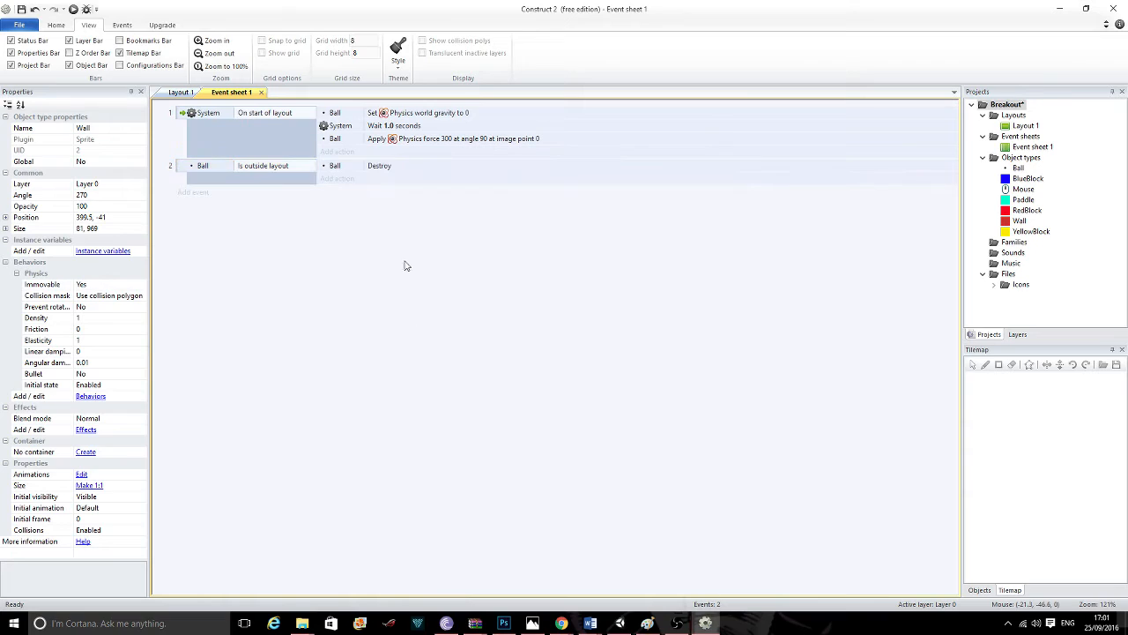
Add a System "Create object" action to the "Is outside layout" event that creates a Ball on layer 0 at X 400, Y 416.
{"action": "left_click", "coordinate": [340, 179]}
{"action": "left_click", "coordinate": [427, 219]}
{"action": "left_click", "coordinate": [701, 434]}
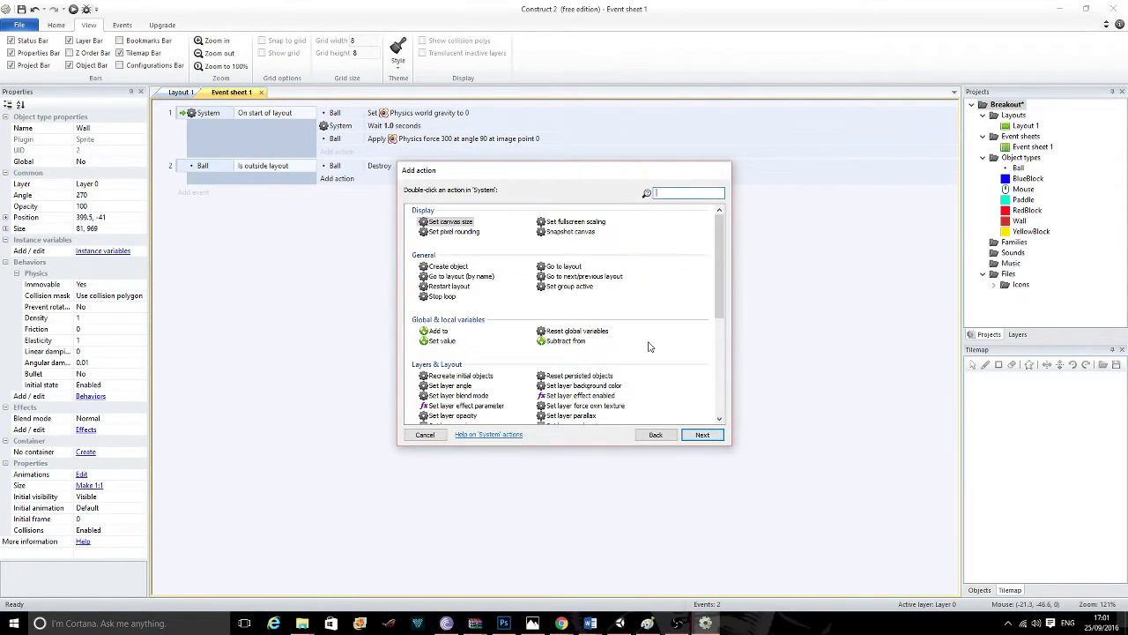
{"action": "double_click", "coordinate": [450, 266]}
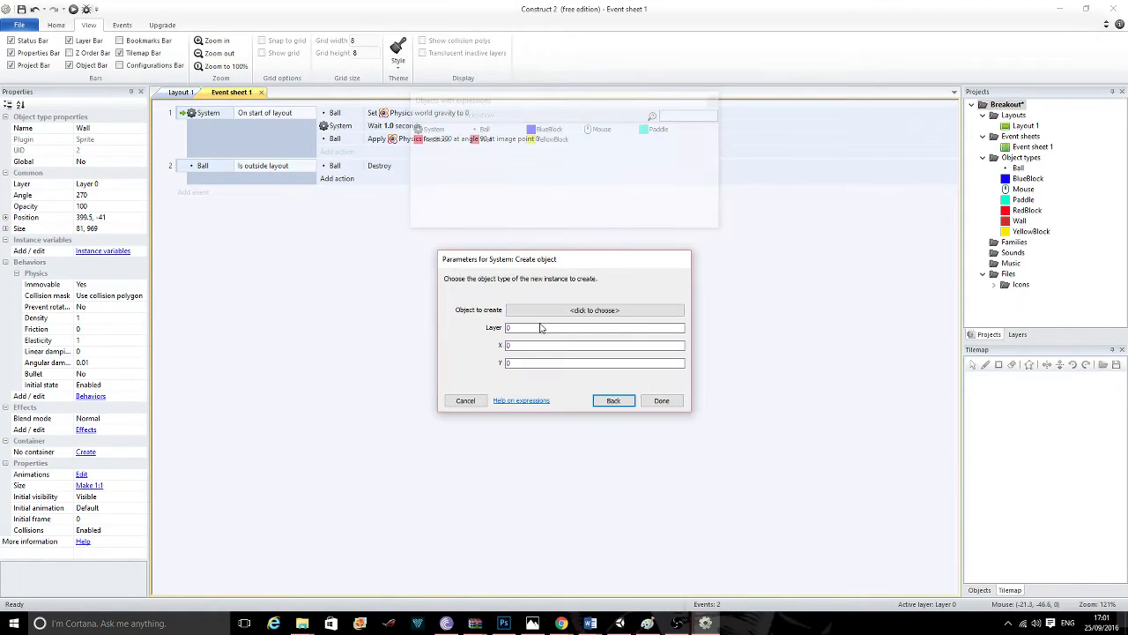
{"action": "left_click", "coordinate": [542, 309]}
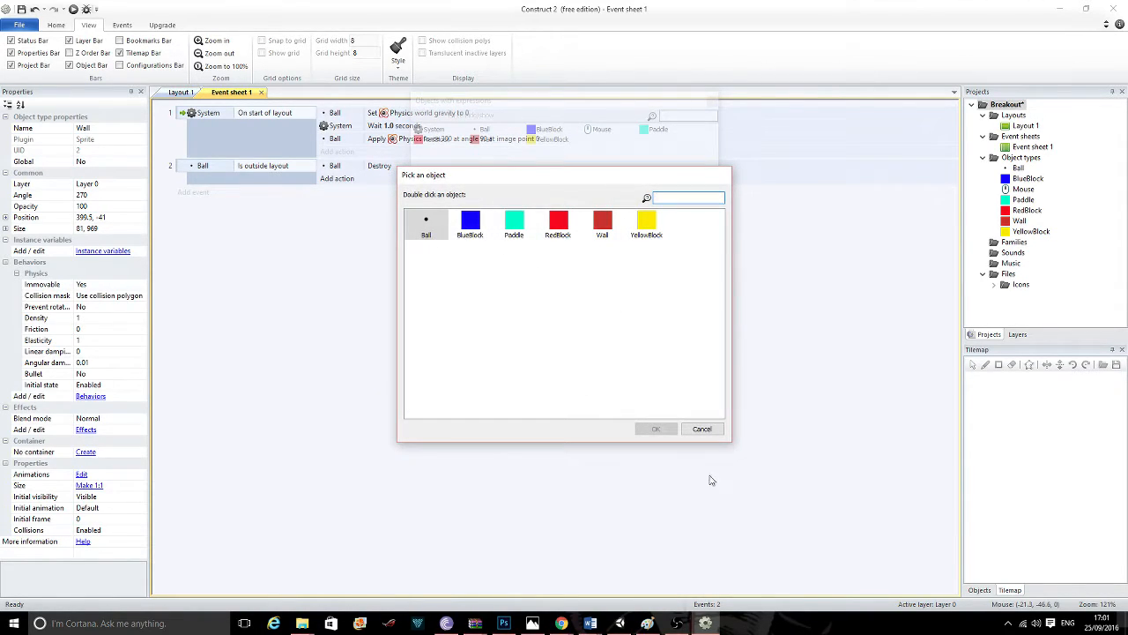
{"action": "left_click", "coordinate": [426, 225]}
{"action": "left_click", "coordinate": [658, 429]}
{"action": "left_click", "coordinate": [534, 354]}
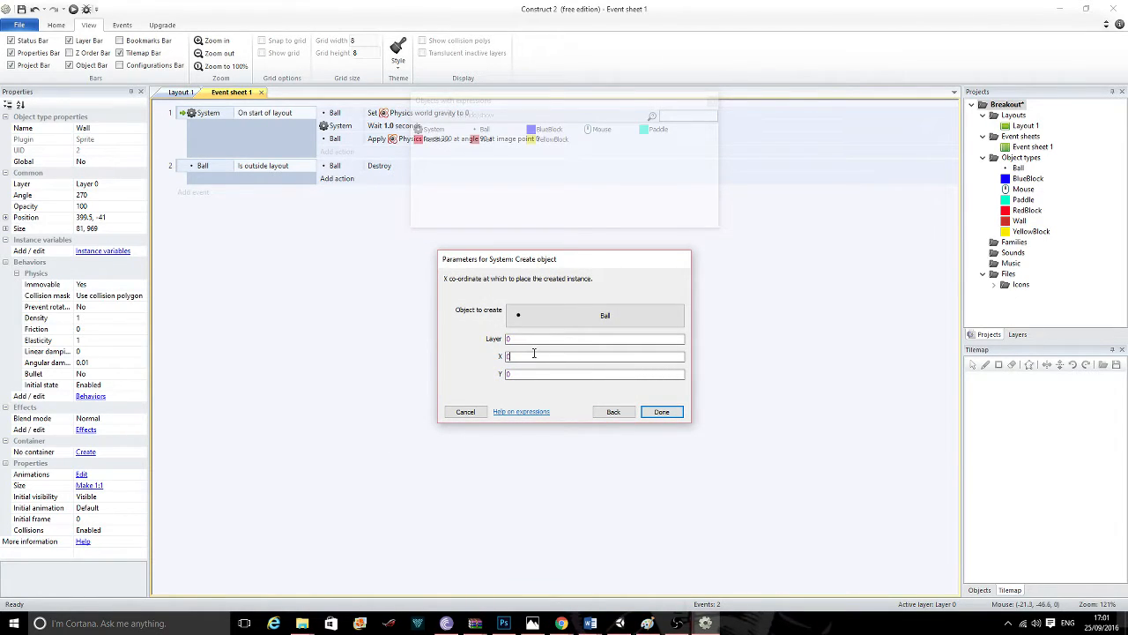
{"action": "type", "text": "400"}
{"action": "type", "text": "416"}
{"action": "left_click", "coordinate": [662, 411]}
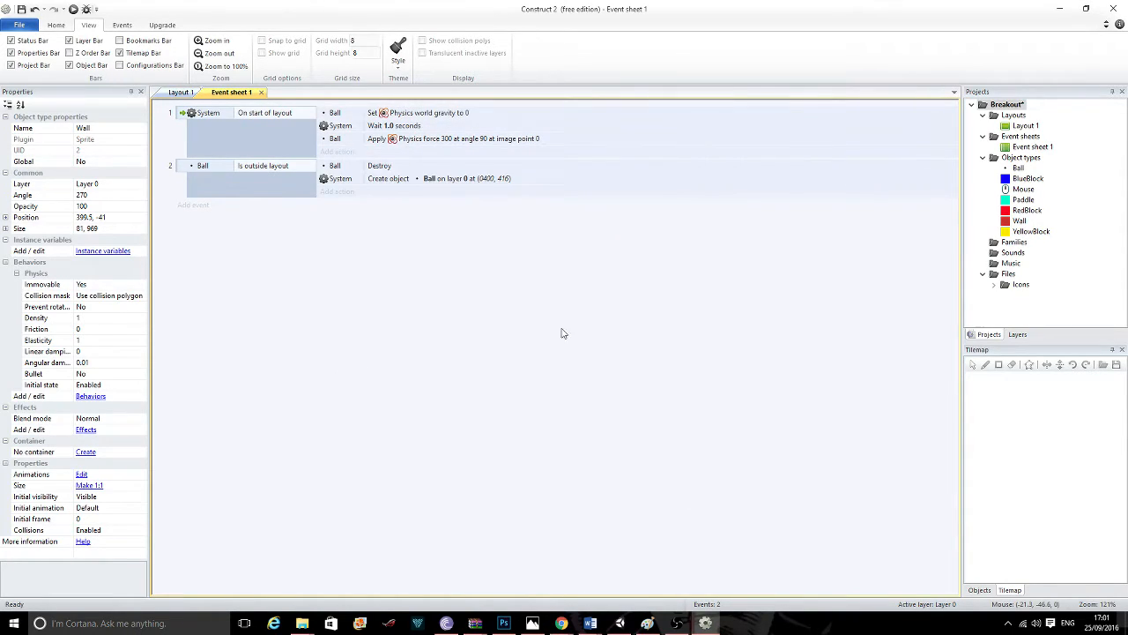
Add a System Wait action of 1.0 seconds to the "Is outside layout" event.
{"action": "left_click", "coordinate": [337, 192]}
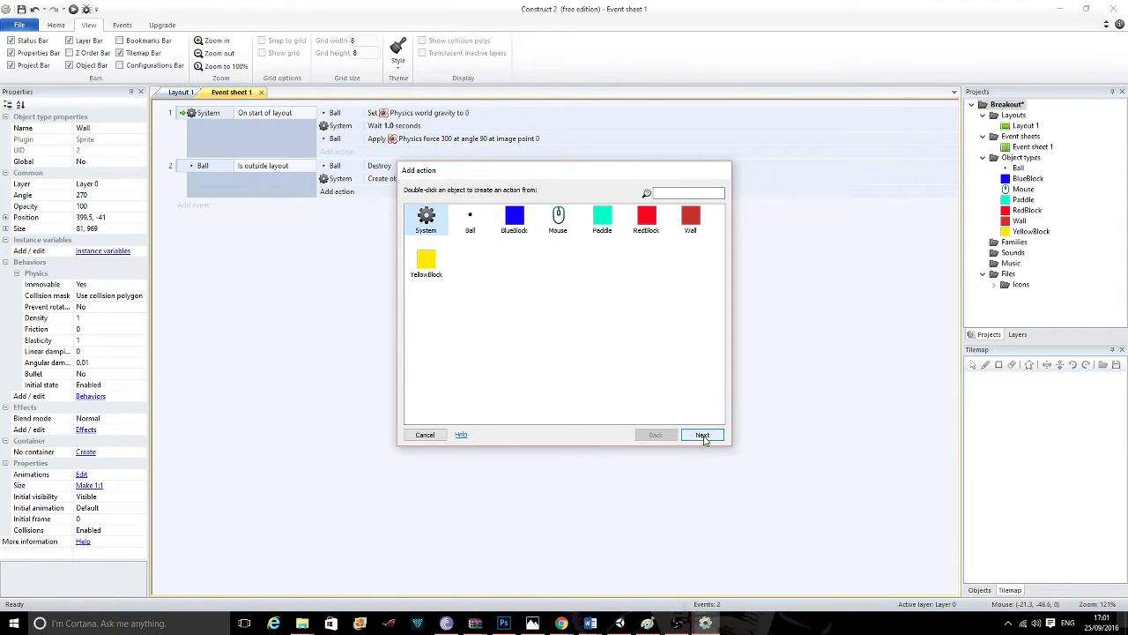
{"action": "left_click", "coordinate": [702, 435]}
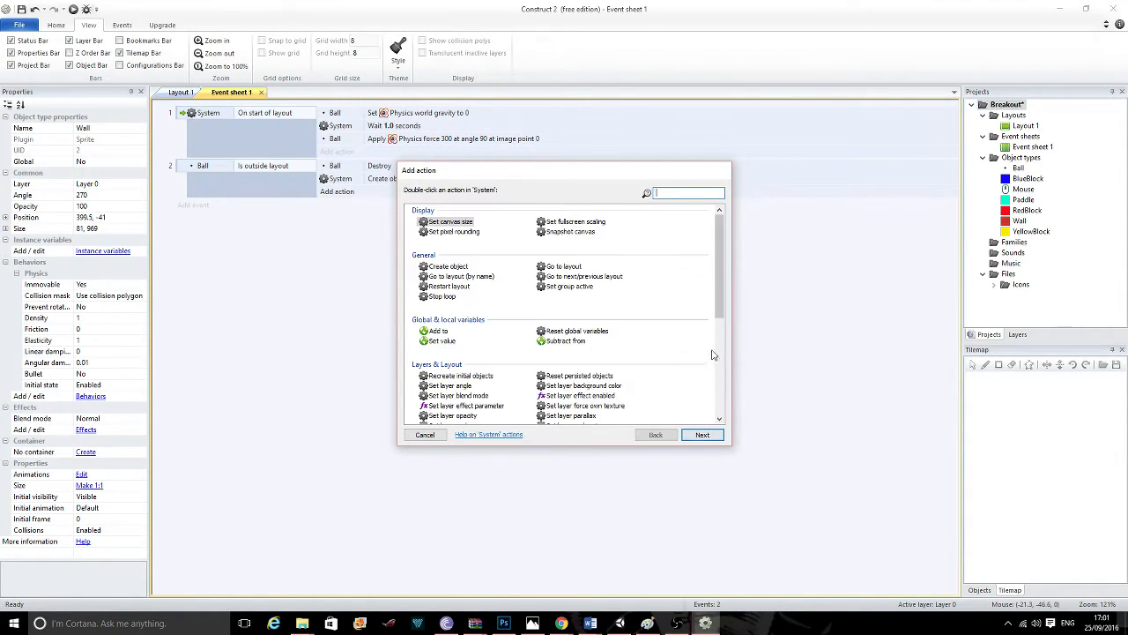
{"action": "scroll", "coordinate": [713, 352], "scroll_direction": "down", "scroll_amount": 5}
{"action": "double_click", "coordinate": [550, 394]}
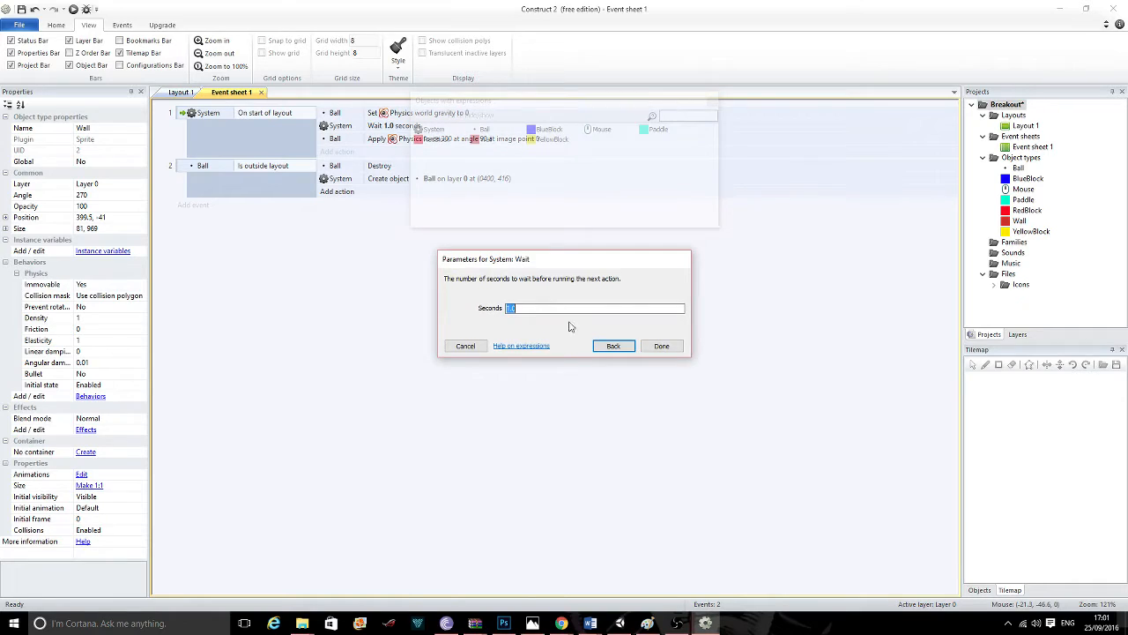
{"action": "left_click", "coordinate": [661, 345]}
Add a Ball "Apply force at angle" action to the "Is outside layout" event with force 300 and angle 90.
{"action": "left_click", "coordinate": [353, 205]}
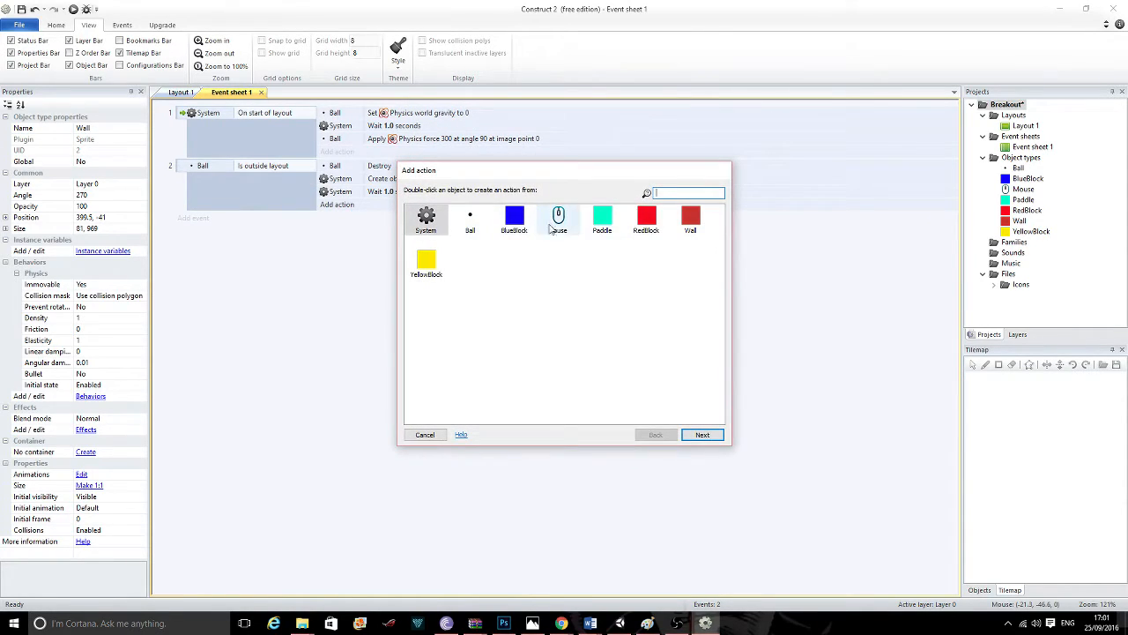
{"action": "double_click", "coordinate": [470, 220]}
{"action": "scroll", "coordinate": [598, 324], "scroll_direction": "down", "scroll_amount": 5}
{"action": "left_click", "coordinate": [593, 343]}
{"action": "double_click", "coordinate": [592, 343]}
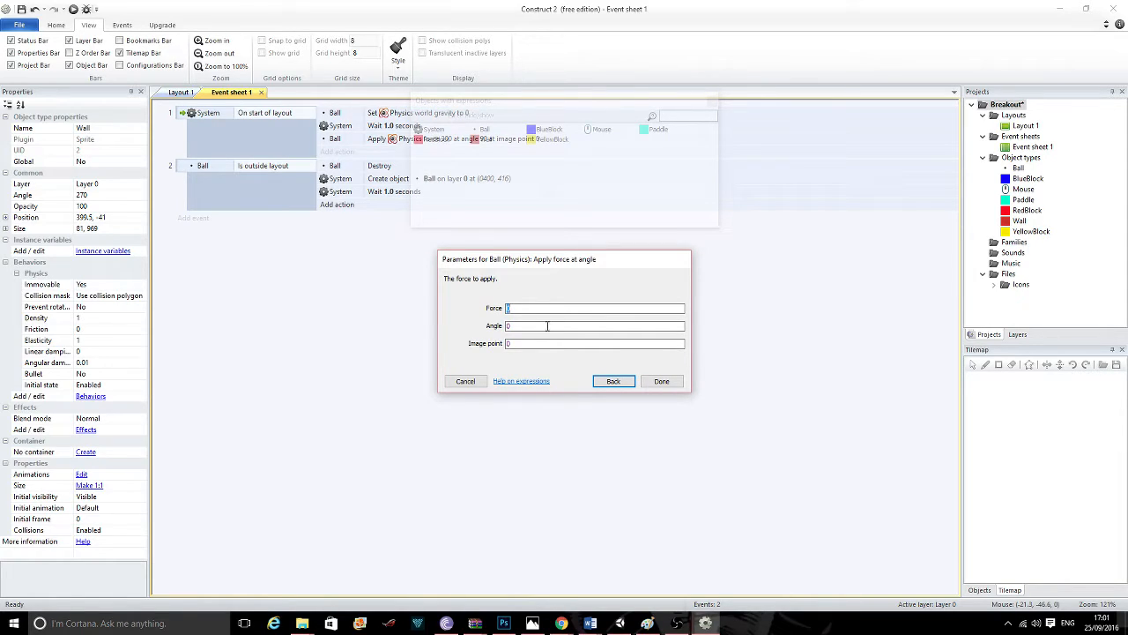
{"action": "type", "text": "300"}
{"action": "left_click", "coordinate": [547, 325]}
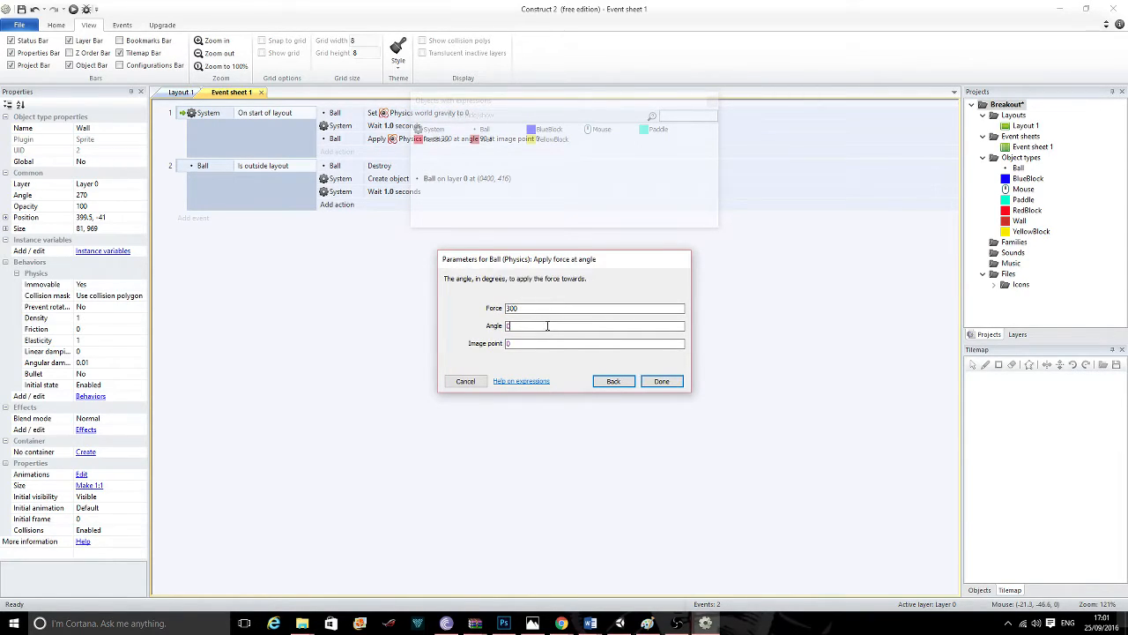
{"action": "type", "text": "90"}
{"action": "left_click", "coordinate": [657, 381]}
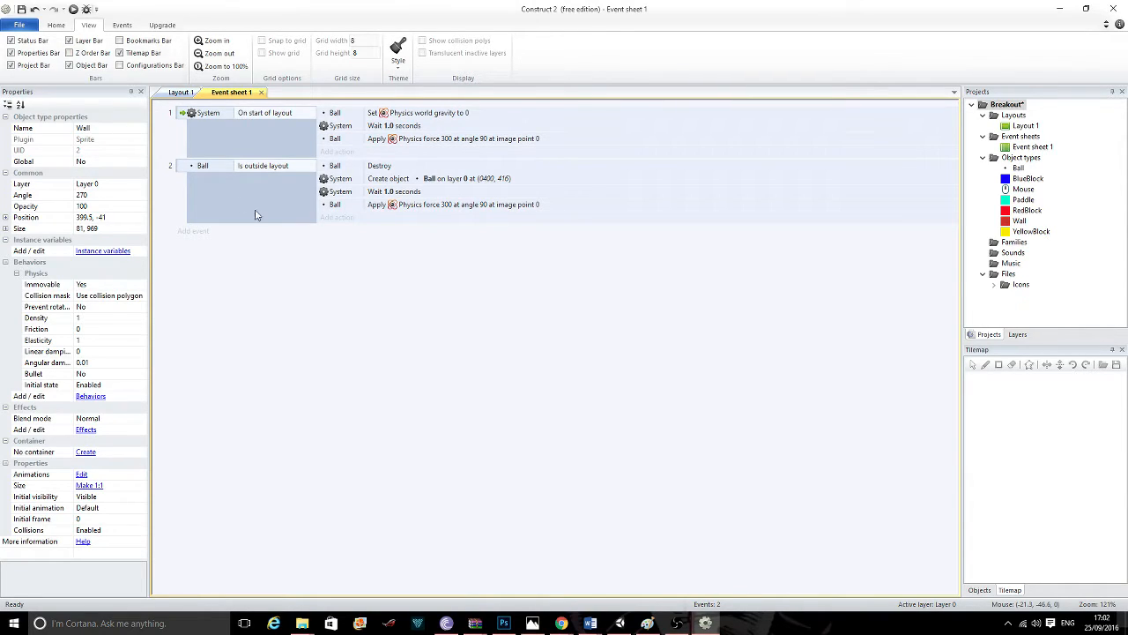
Add a new event with the Ball condition "On collision with another object", using YellowBlock as the object.
{"action": "left_click", "coordinate": [201, 231]}
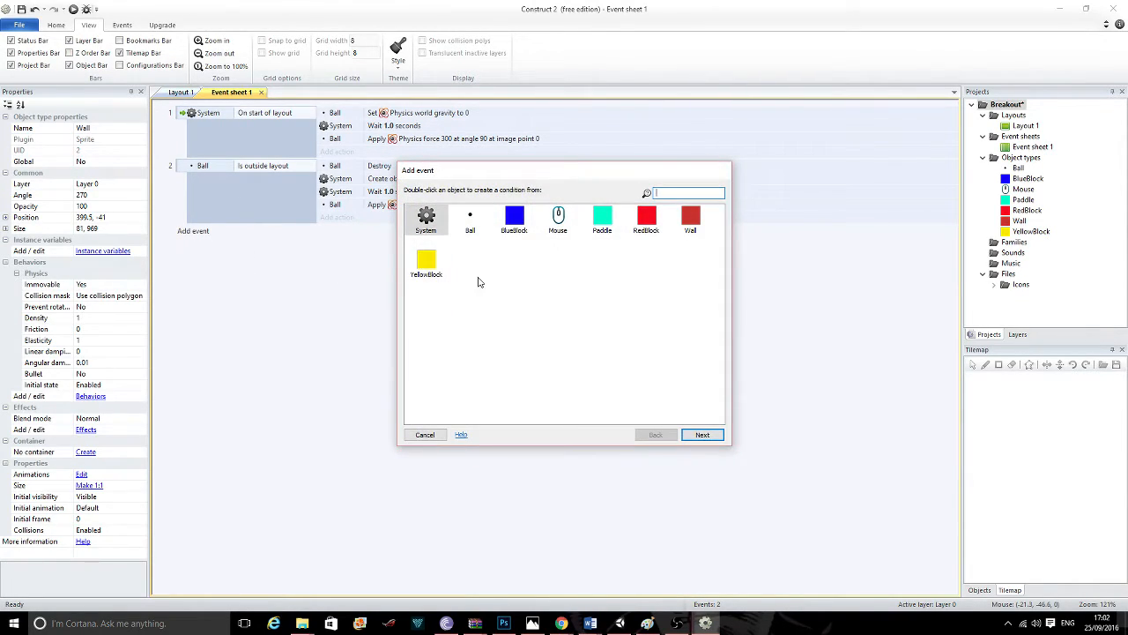
{"action": "double_click", "coordinate": [429, 260]}
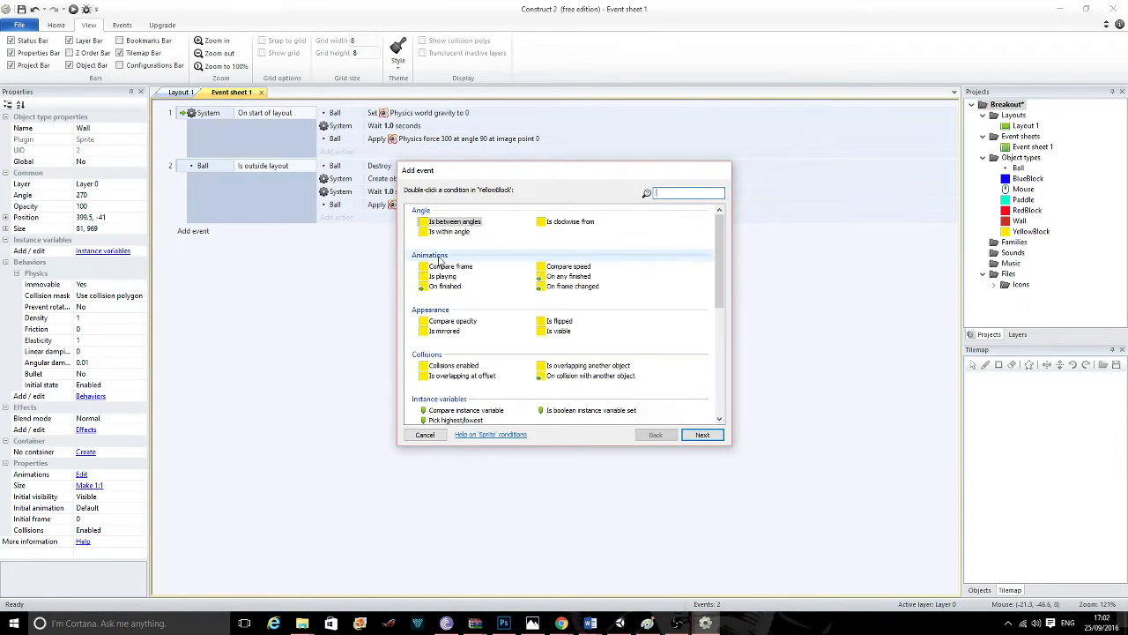
{"action": "scroll", "coordinate": [585, 336], "scroll_direction": "down", "scroll_amount": 1}
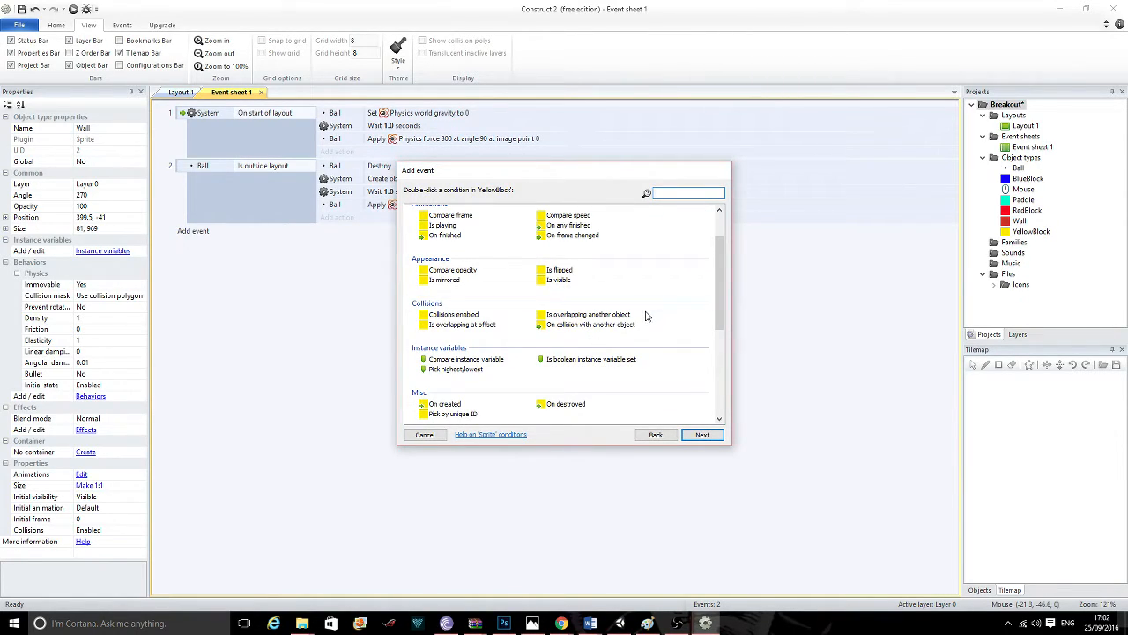
{"action": "left_click", "coordinate": [654, 434]}
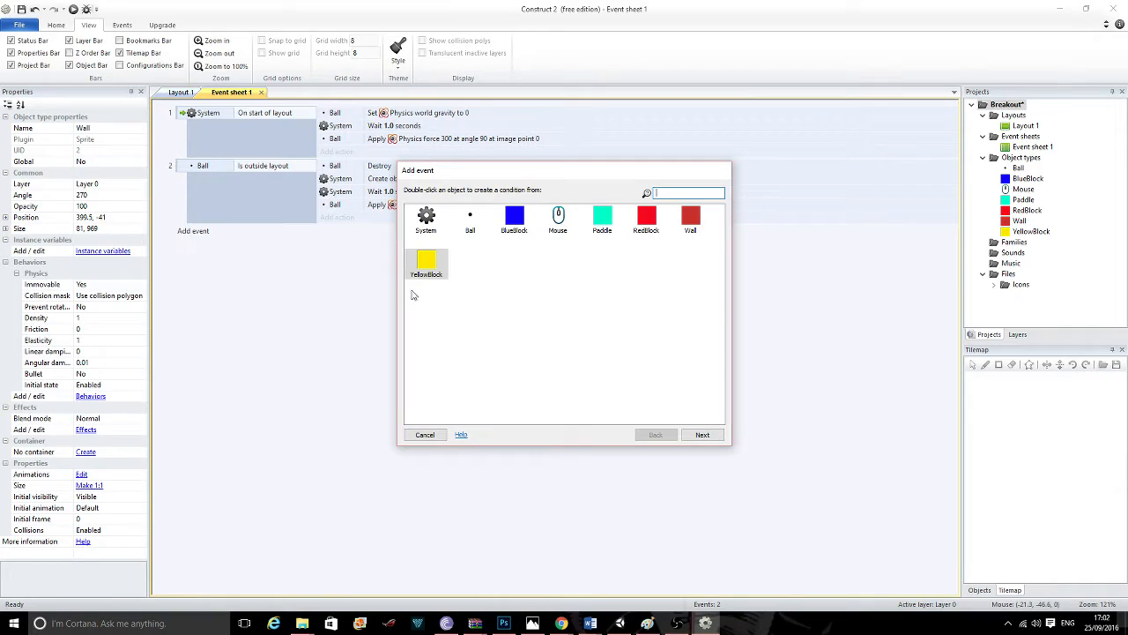
{"action": "left_click", "coordinate": [467, 225]}
{"action": "left_click", "coordinate": [709, 435]}
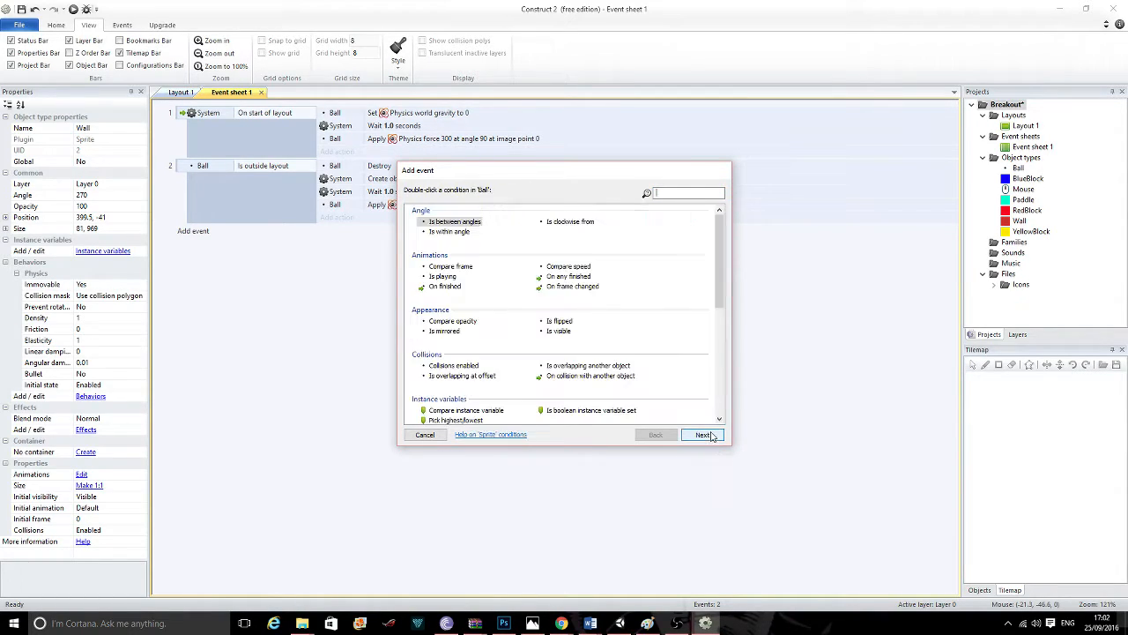
{"action": "double_click", "coordinate": [605, 376]}
{"action": "left_click", "coordinate": [538, 316]}
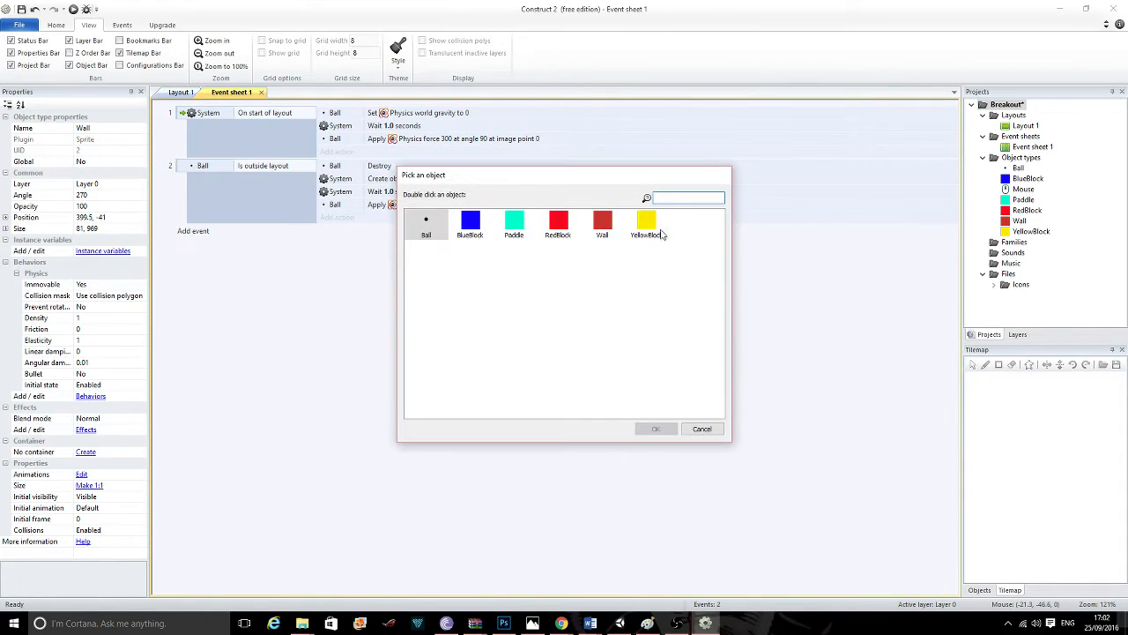
{"action": "left_click", "coordinate": [663, 233]}
{"action": "left_click", "coordinate": [652, 428]}
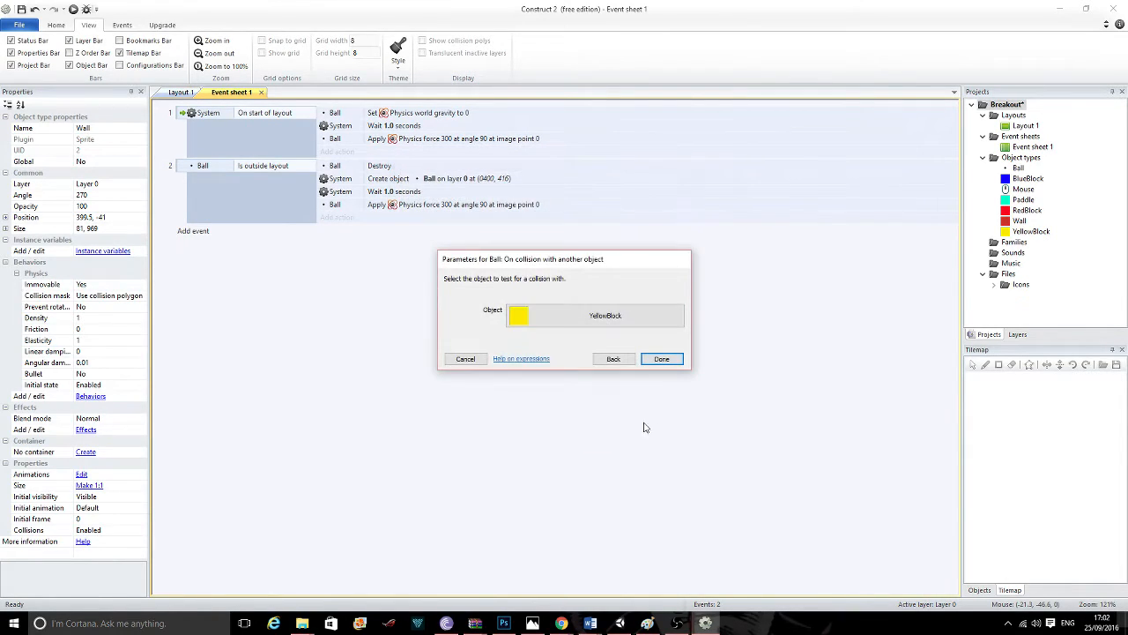
{"action": "left_click", "coordinate": [665, 358]}
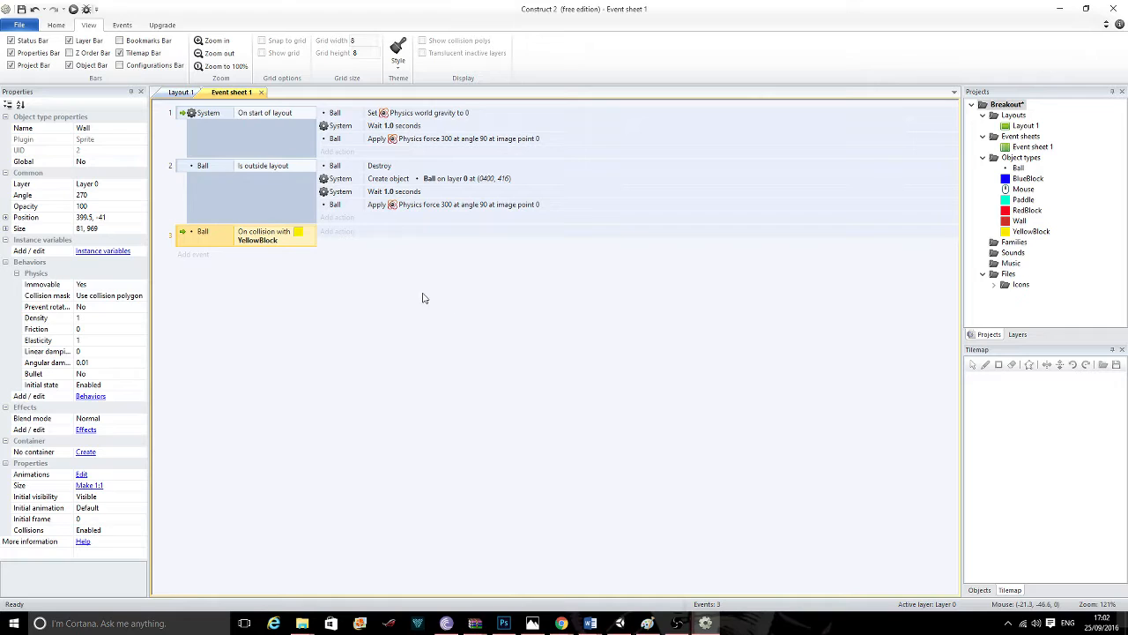
Add a YellowBlock Destroy action to the event for the Ball colliding with YellowBlock.
{"action": "left_click", "coordinate": [338, 231]}
{"action": "double_click", "coordinate": [433, 273]}
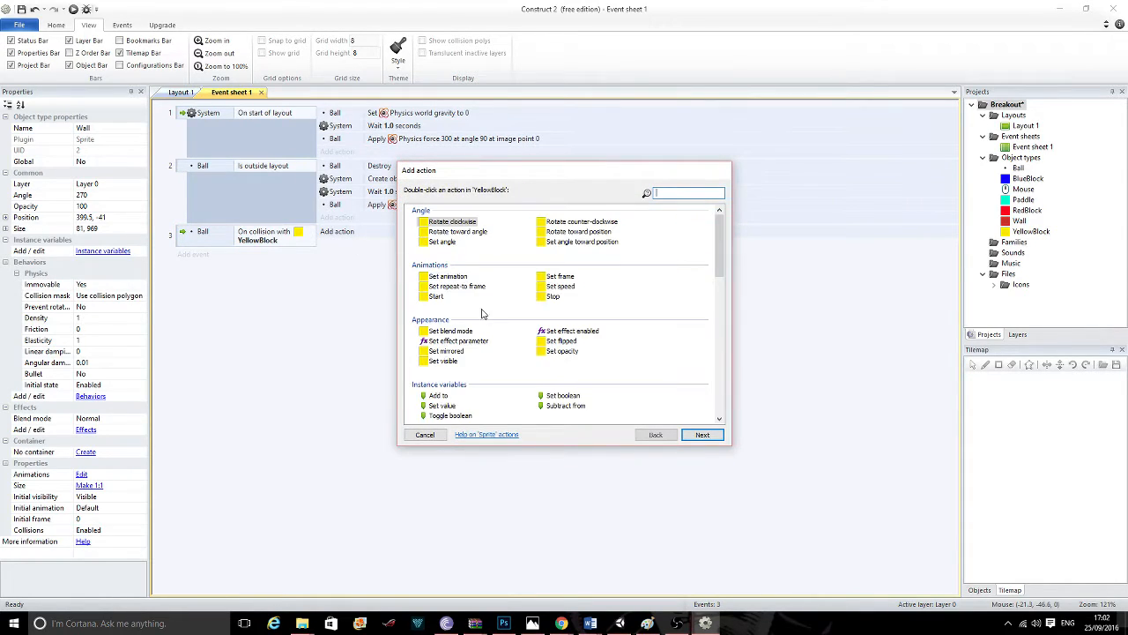
{"action": "scroll", "coordinate": [494, 326], "scroll_direction": "down", "scroll_amount": 3}
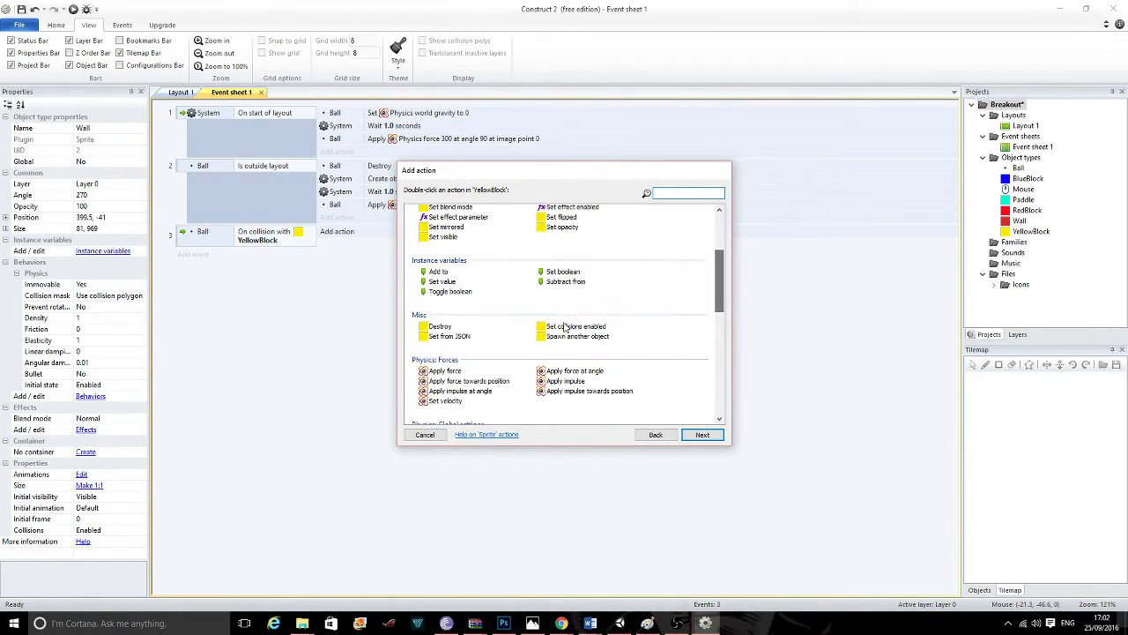
{"action": "double_click", "coordinate": [443, 327]}
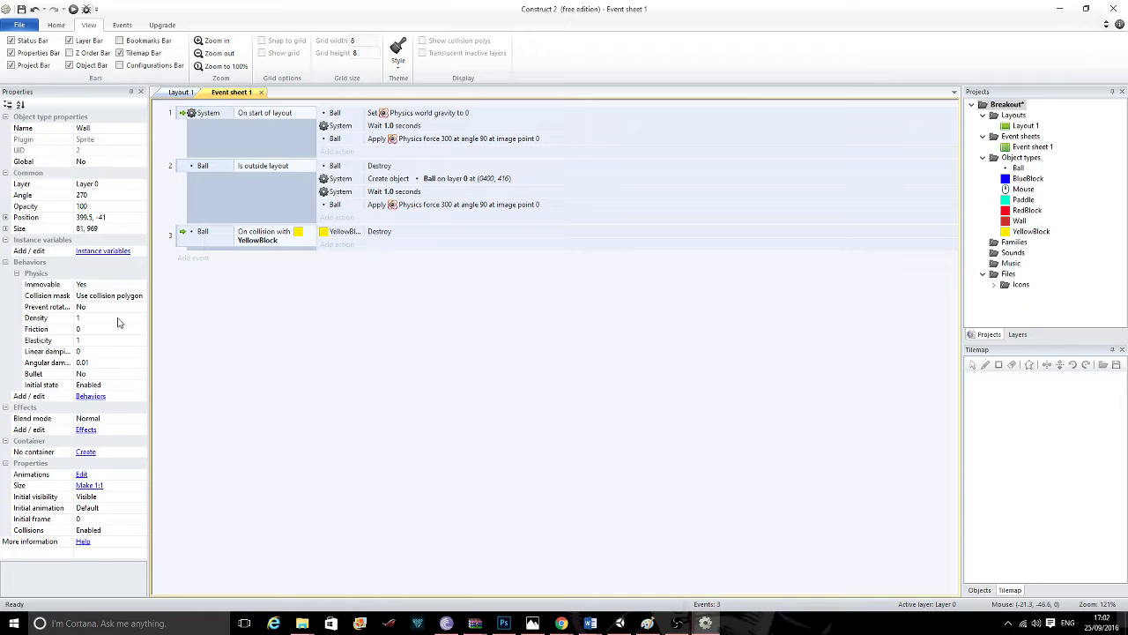
{"action": "left_click", "coordinate": [192, 258]}
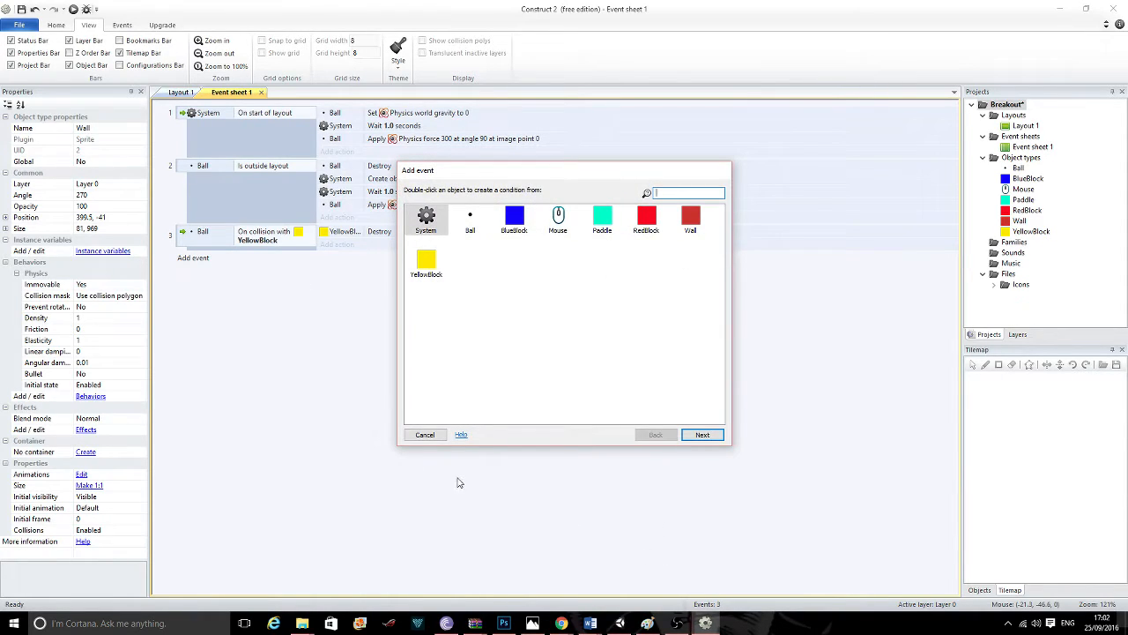
{"action": "left_click", "coordinate": [425, 434]}
{"action": "left_click", "coordinate": [253, 242]}
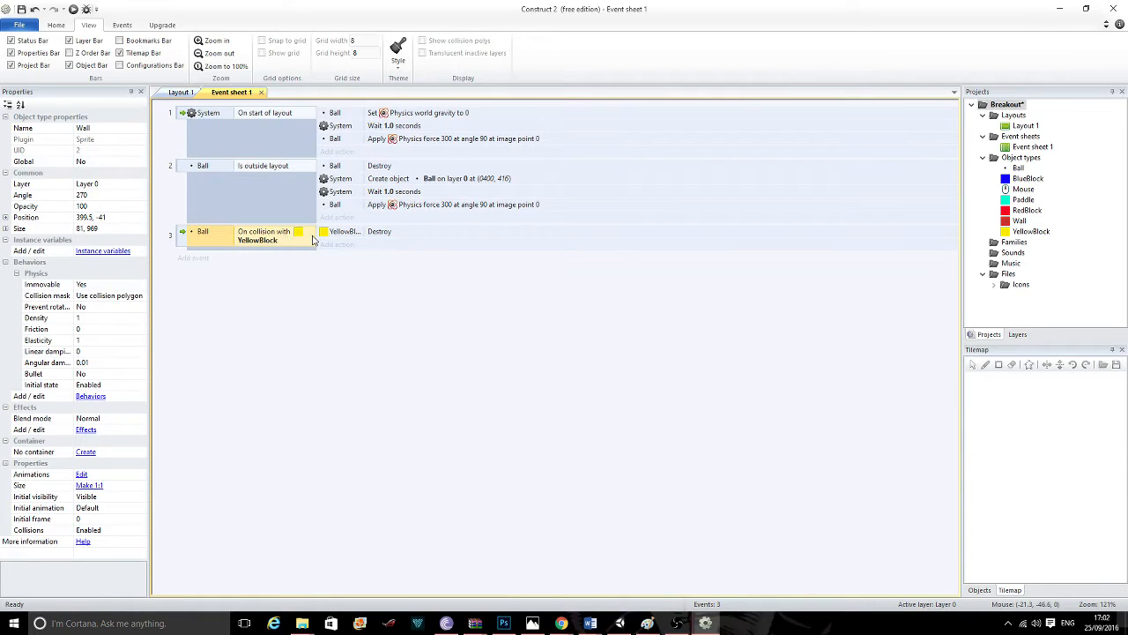
Add a new event with the Ball condition "On collision with another object", using RedBlock as the object.
{"action": "left_click", "coordinate": [194, 258]}
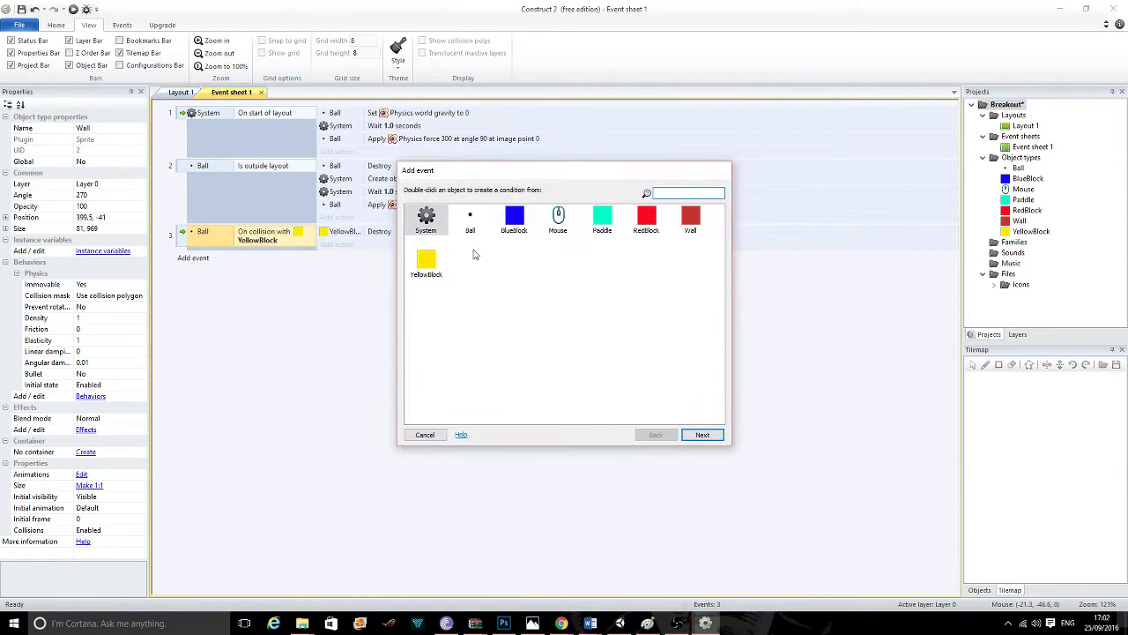
{"action": "double_click", "coordinate": [470, 221]}
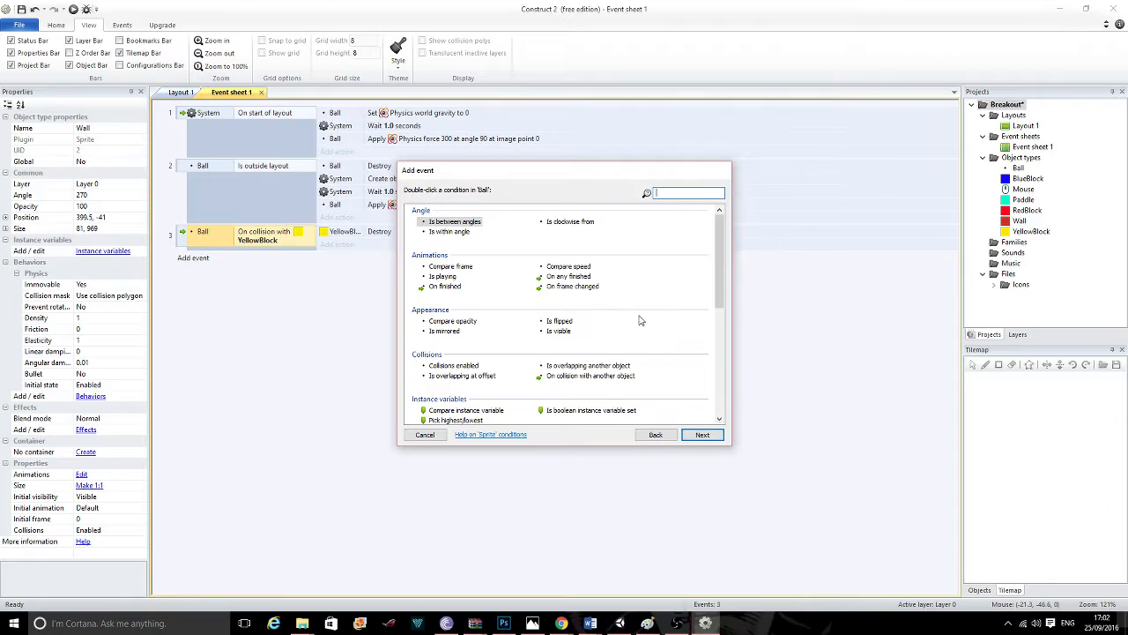
{"action": "scroll", "coordinate": [717, 261], "scroll_direction": "down", "scroll_amount": 2}
{"action": "double_click", "coordinate": [608, 326]}
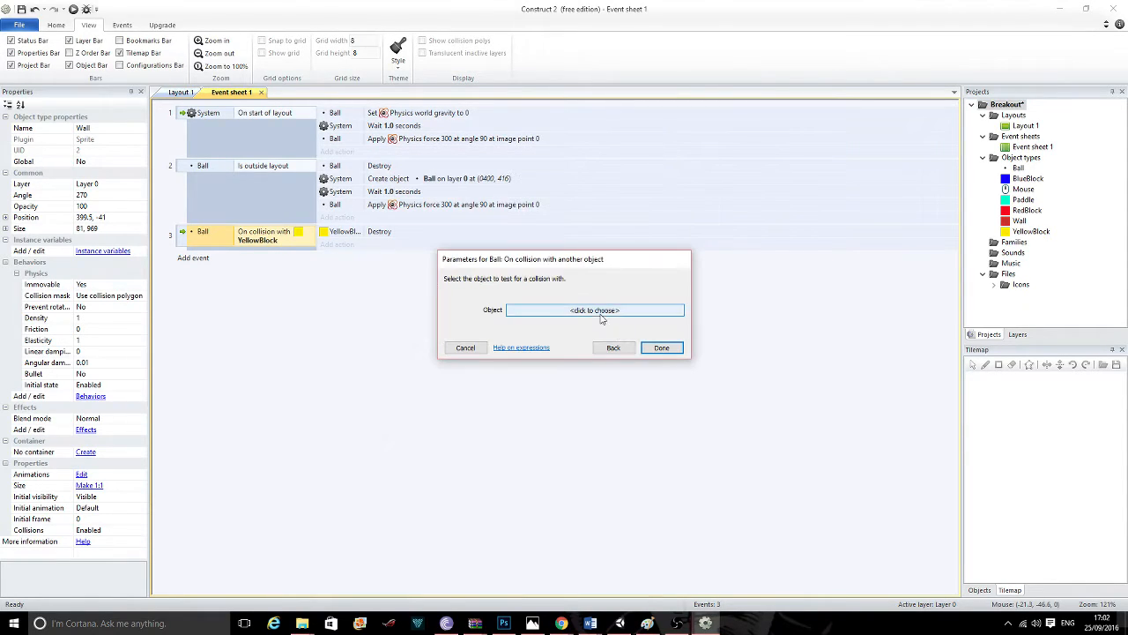
{"action": "left_click", "coordinate": [614, 312]}
{"action": "left_click", "coordinate": [558, 224]}
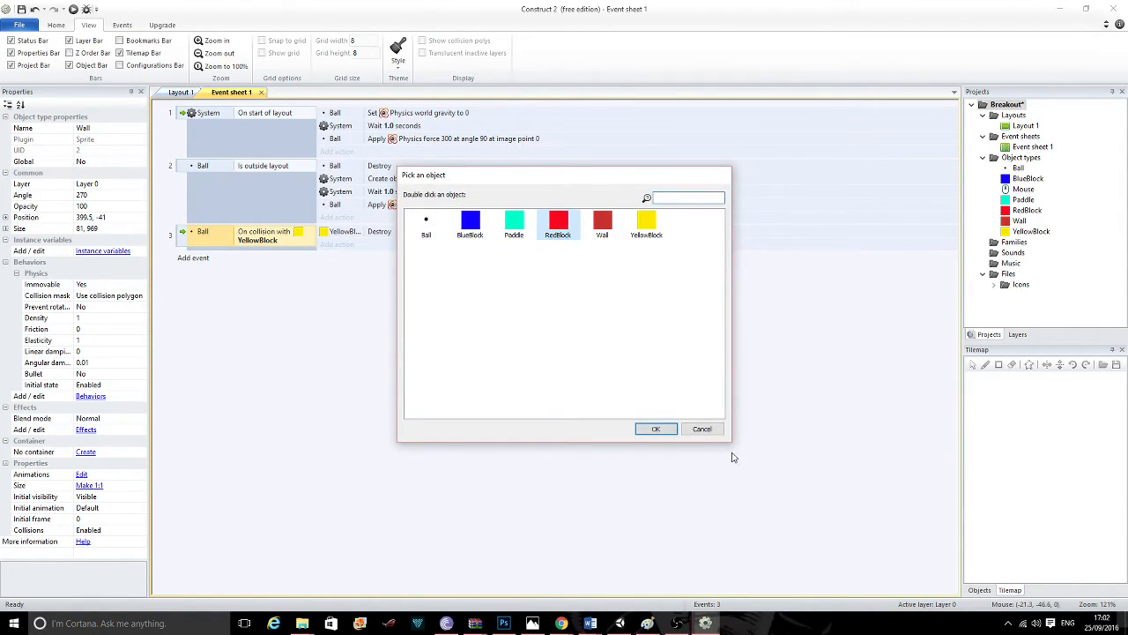
{"action": "left_click", "coordinate": [666, 430]}
{"action": "left_click", "coordinate": [661, 359]}
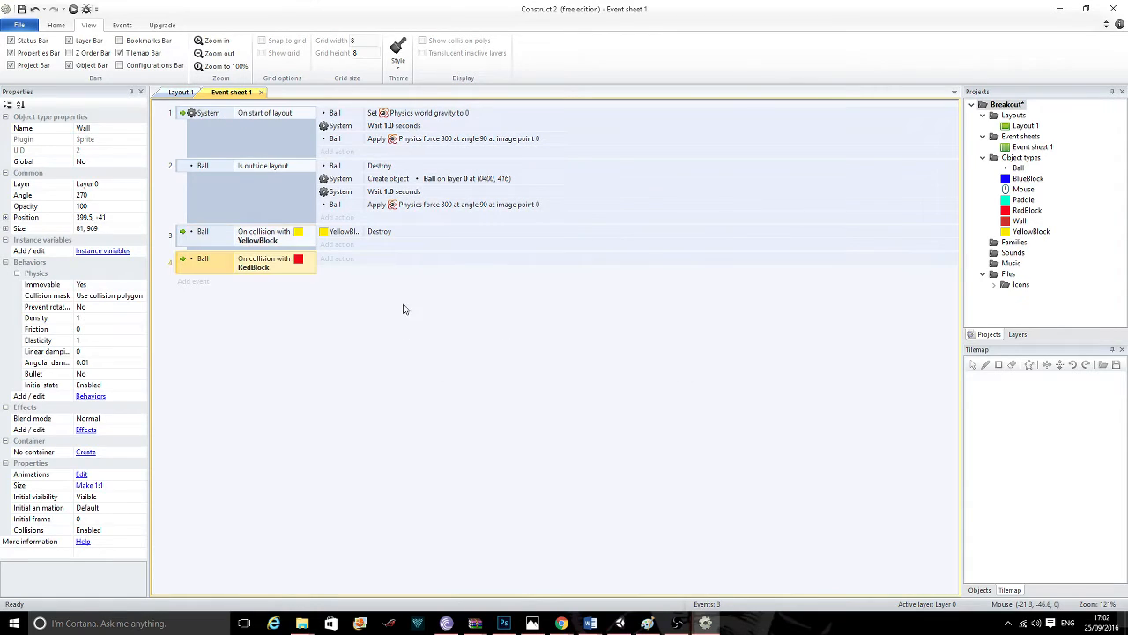
Add a RedBlock Destroy action to the event for the Ball colliding with RedBlock.
{"action": "left_click", "coordinate": [337, 259]}
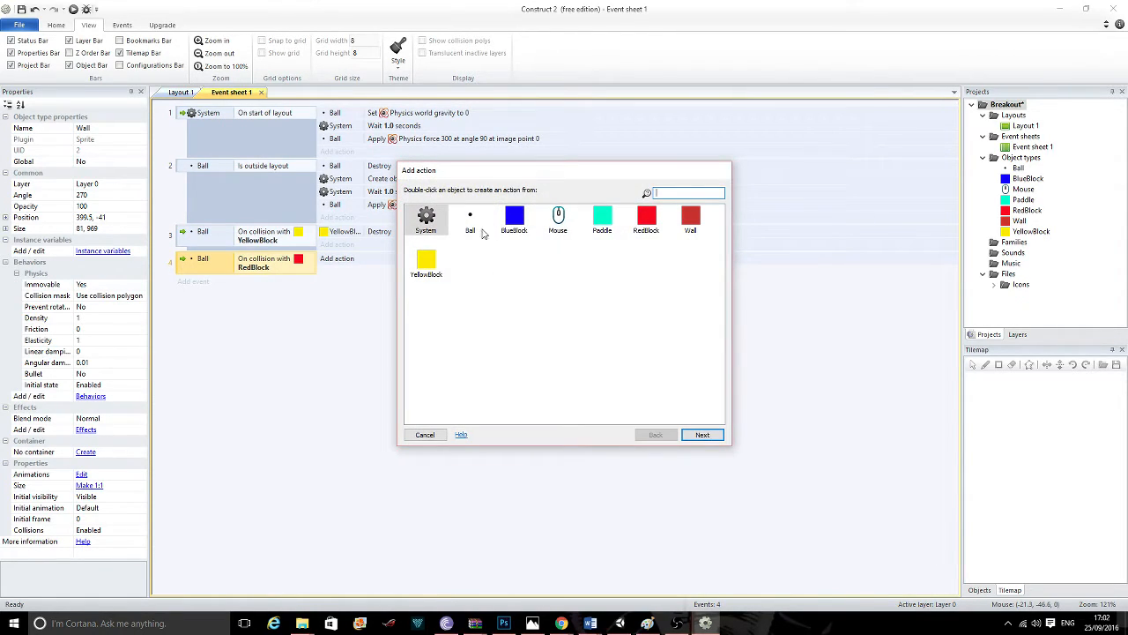
{"action": "double_click", "coordinate": [646, 220]}
{"action": "scroll", "coordinate": [503, 345], "scroll_direction": "down", "scroll_amount": 5}
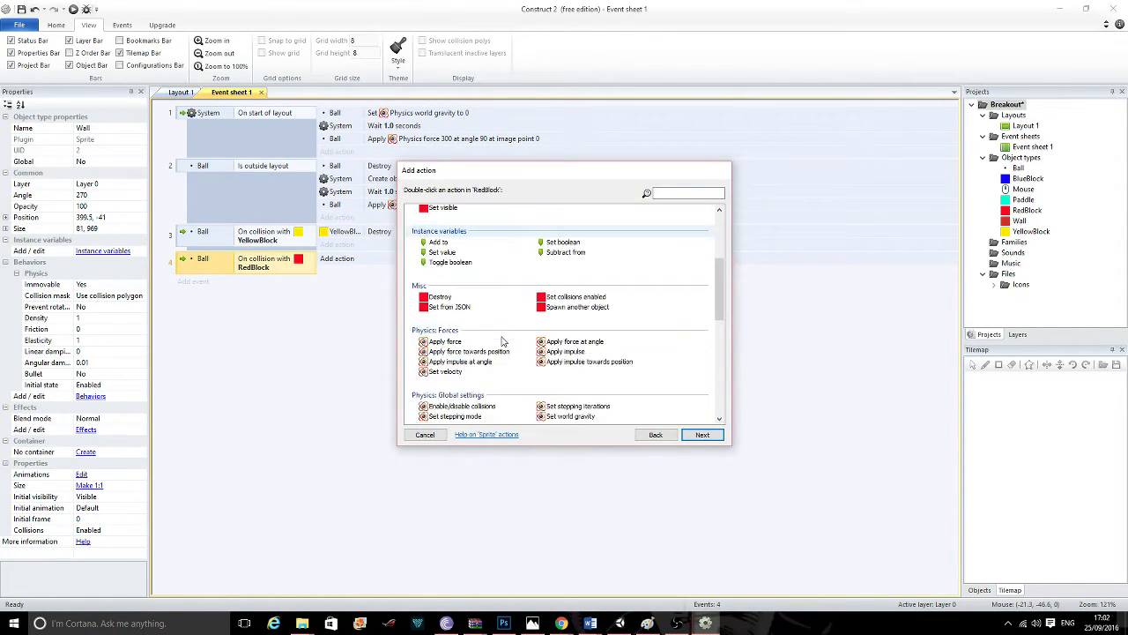
{"action": "left_click", "coordinate": [447, 298]}
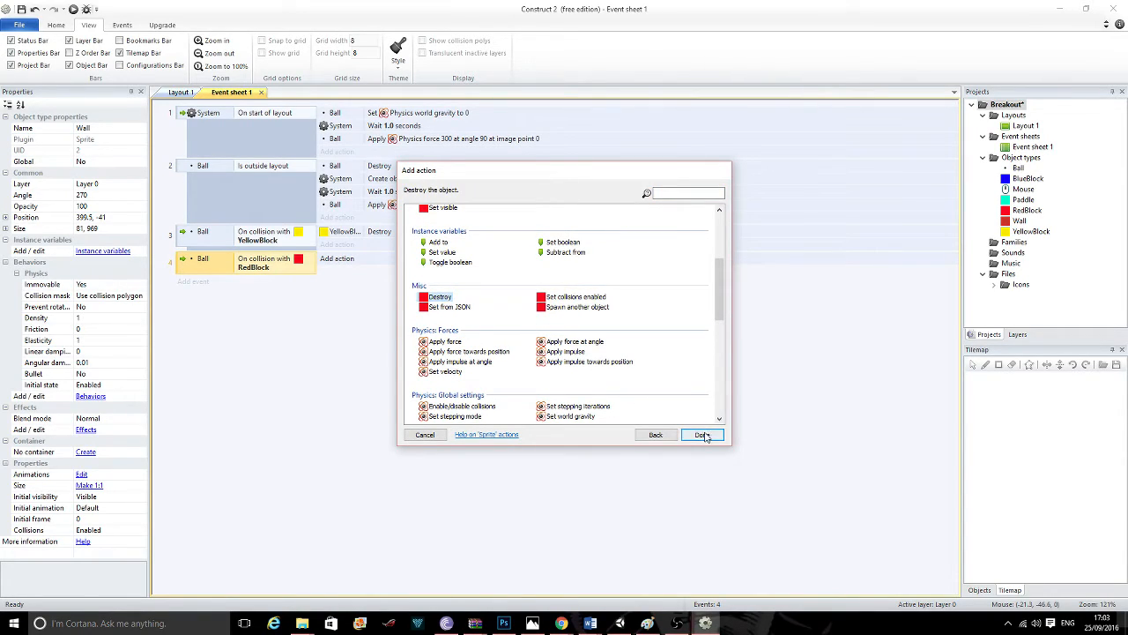
{"action": "left_click", "coordinate": [702, 435]}
Add a new event with the Ball condition "On collision with another object", using BlueBlock as the object.
{"action": "left_click", "coordinate": [201, 285]}
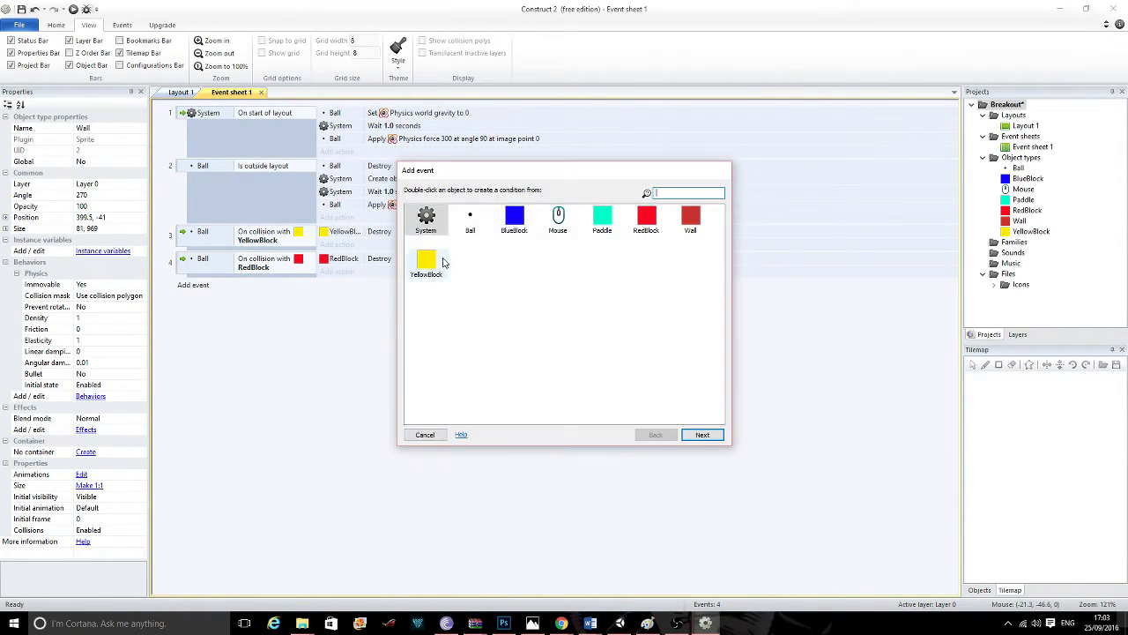
{"action": "left_click", "coordinate": [468, 225]}
{"action": "left_click", "coordinate": [702, 434]}
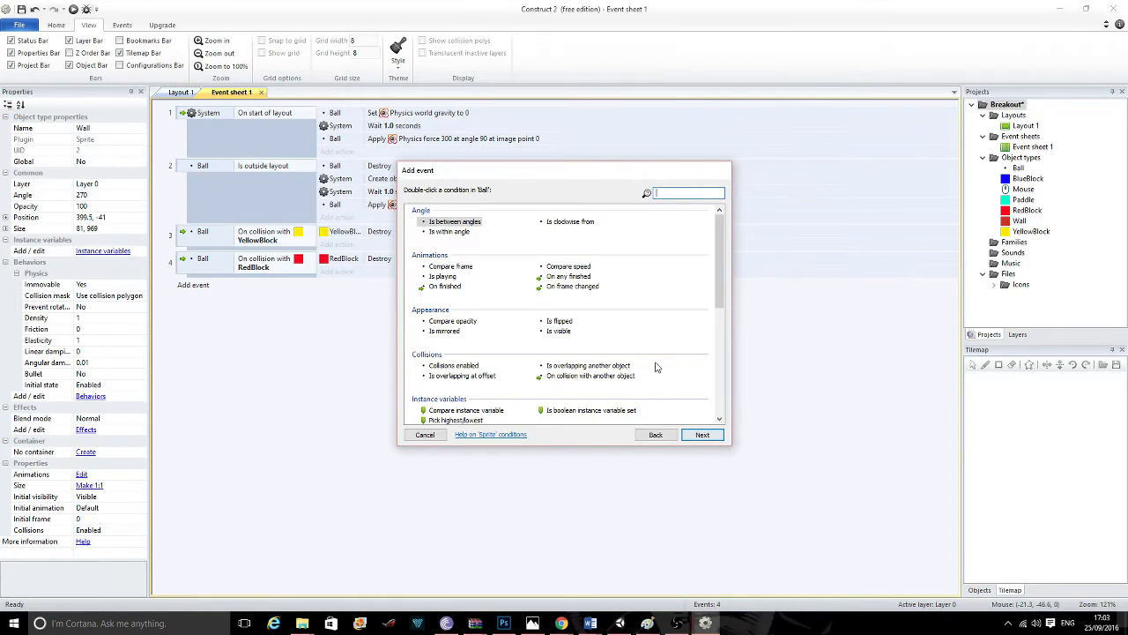
{"action": "scroll", "coordinate": [656, 366], "scroll_direction": "down", "scroll_amount": 2}
{"action": "left_click", "coordinate": [589, 334]}
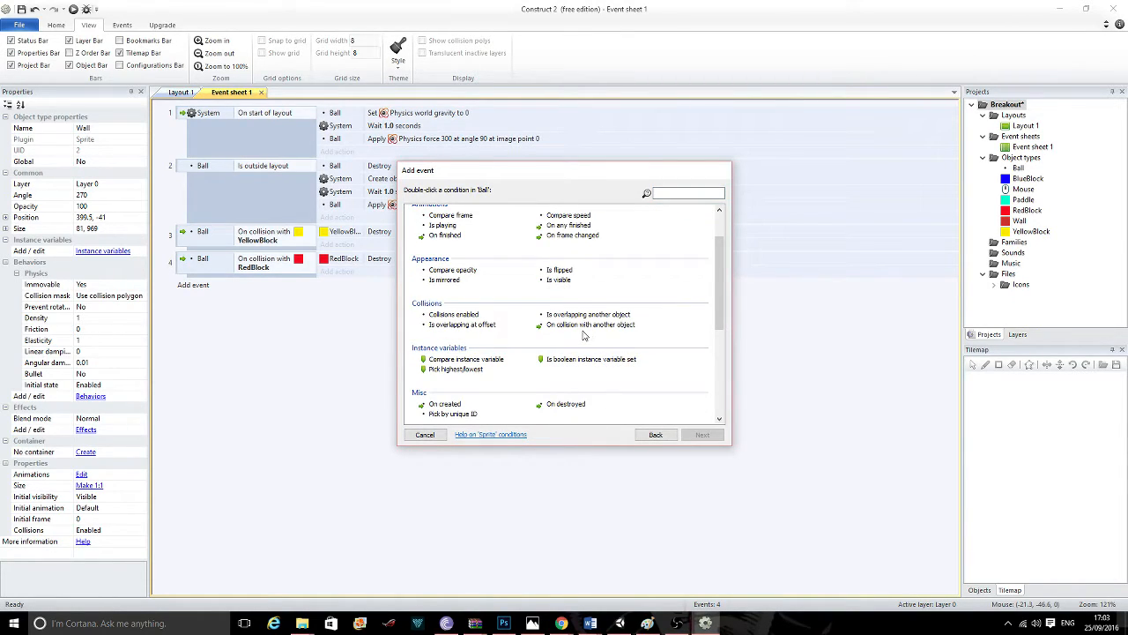
{"action": "double_click", "coordinate": [581, 326]}
{"action": "left_click", "coordinate": [578, 317]}
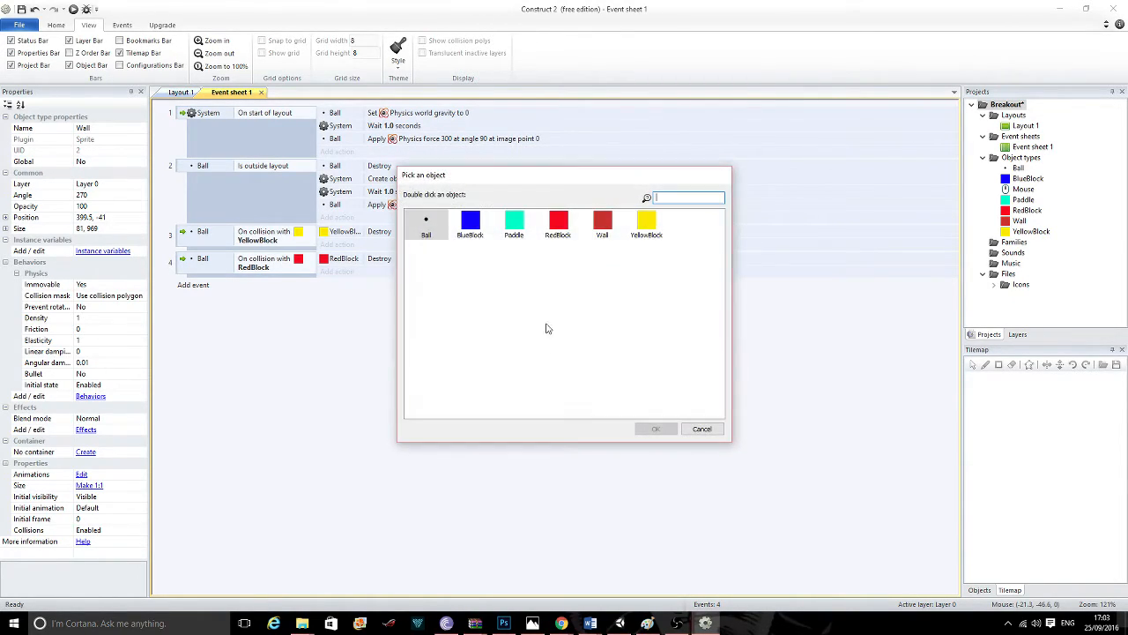
{"action": "double_click", "coordinate": [470, 220]}
{"action": "left_click", "coordinate": [661, 357]}
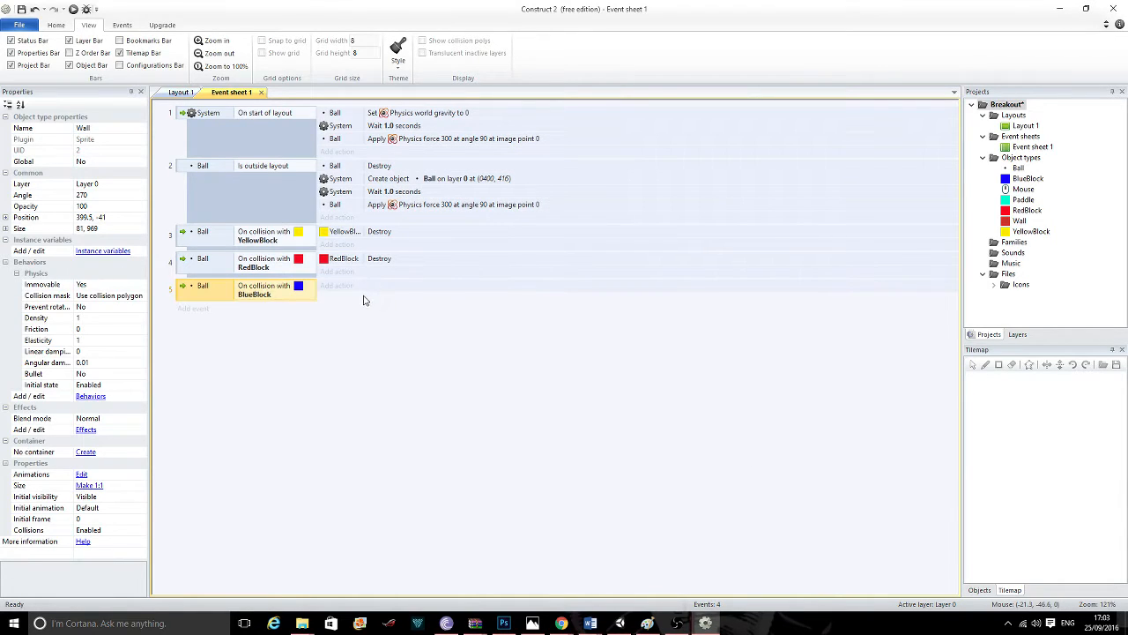
Add a BlueBlock Destroy action to the event for the Ball colliding with BlueBlock.
{"action": "left_click", "coordinate": [346, 289]}
{"action": "left_click", "coordinate": [502, 226]}
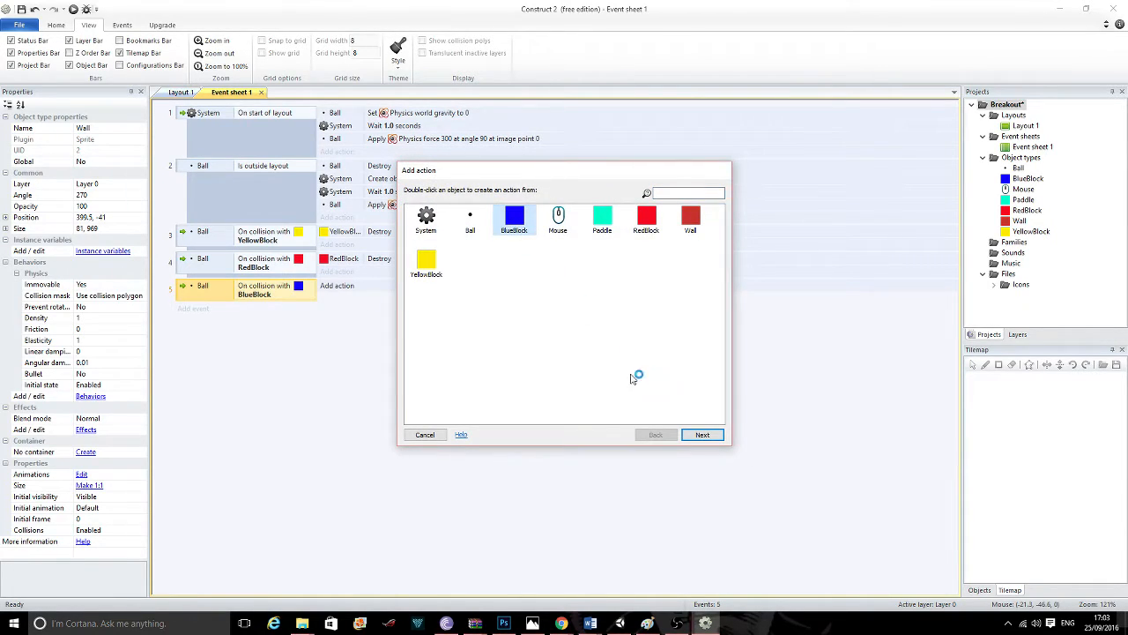
{"action": "left_click", "coordinate": [702, 434]}
{"action": "scroll", "coordinate": [592, 319], "scroll_direction": "down", "scroll_amount": 3}
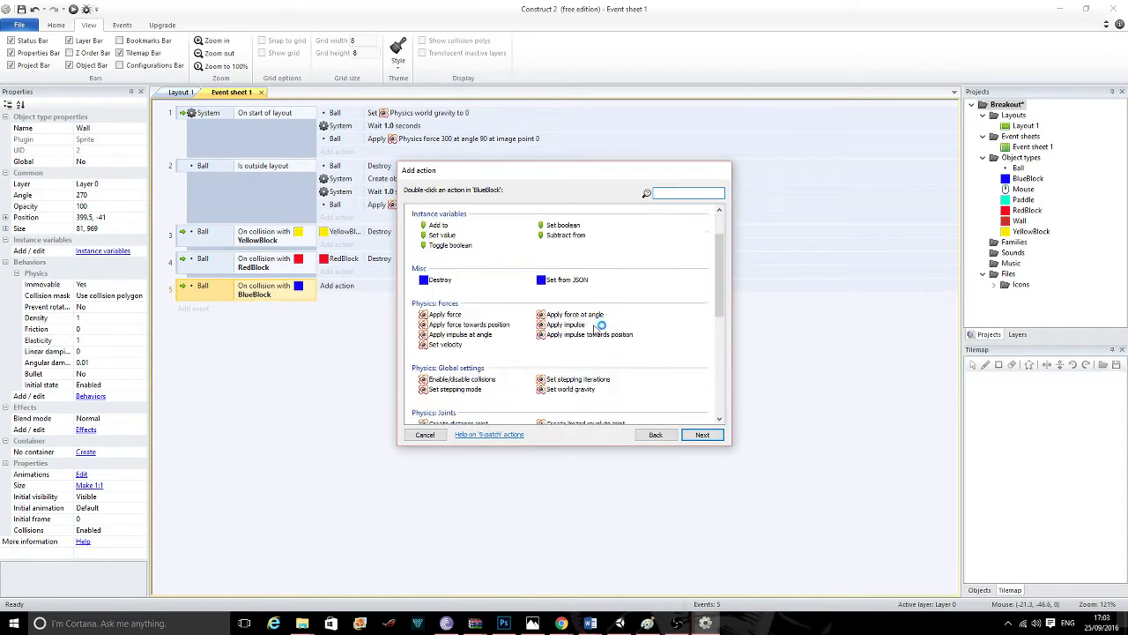
{"action": "scroll", "coordinate": [608, 326], "scroll_direction": "up", "scroll_amount": 5}
{"action": "double_click", "coordinate": [445, 280]}
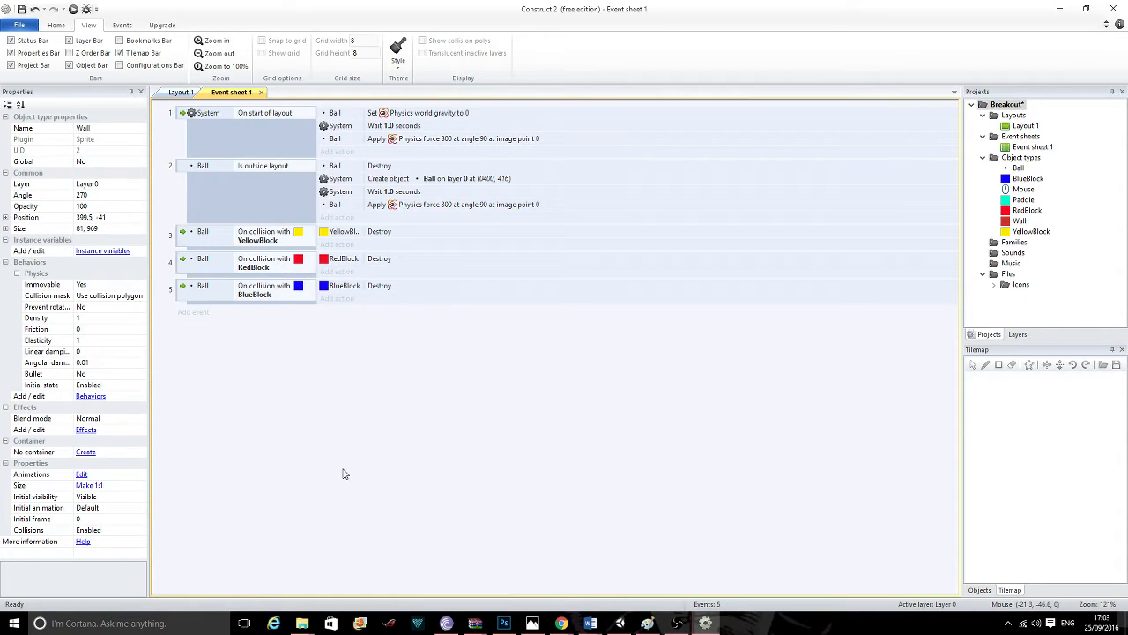
Search the System conditions for "every" and add a new "Every tick" event.
{"action": "left_click", "coordinate": [194, 313]}
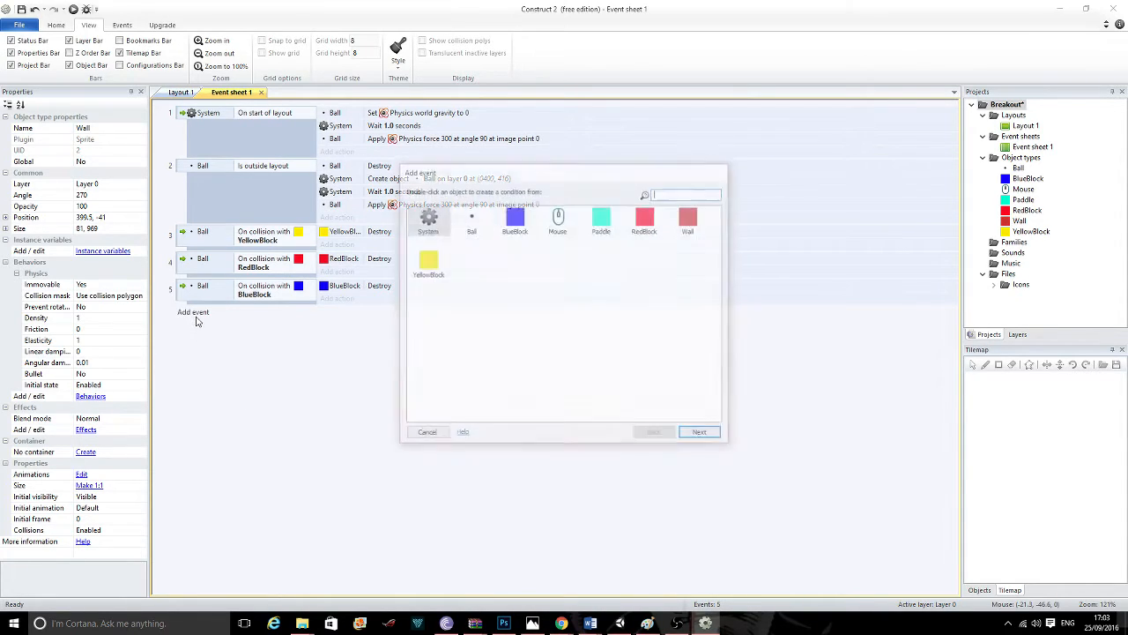
{"action": "left_click", "coordinate": [705, 437]}
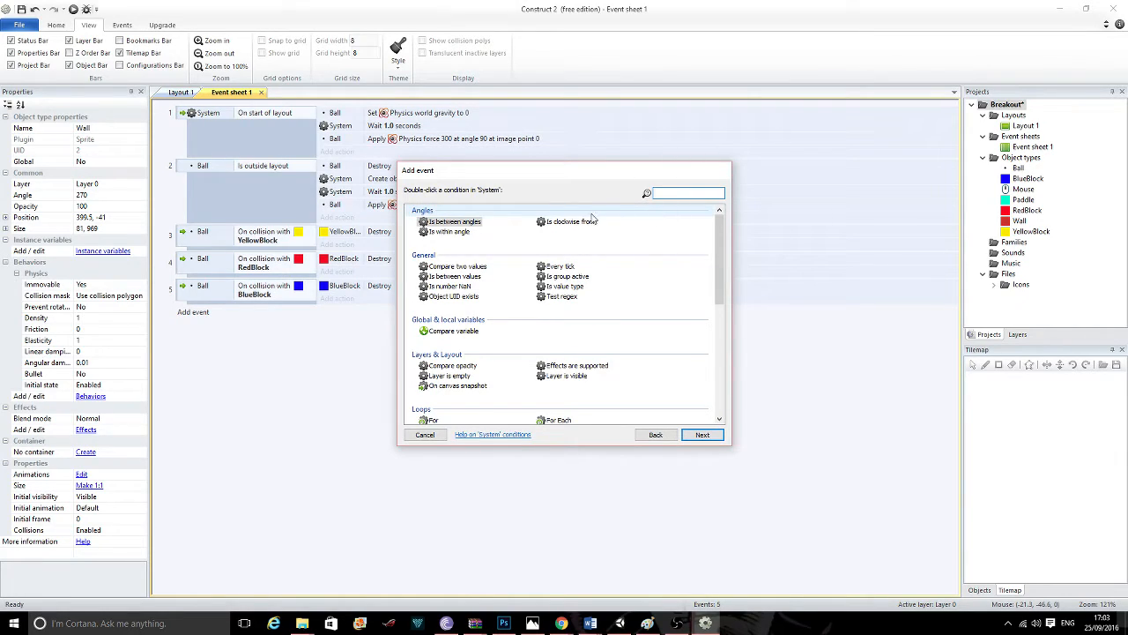
{"action": "type", "text": "evey"}
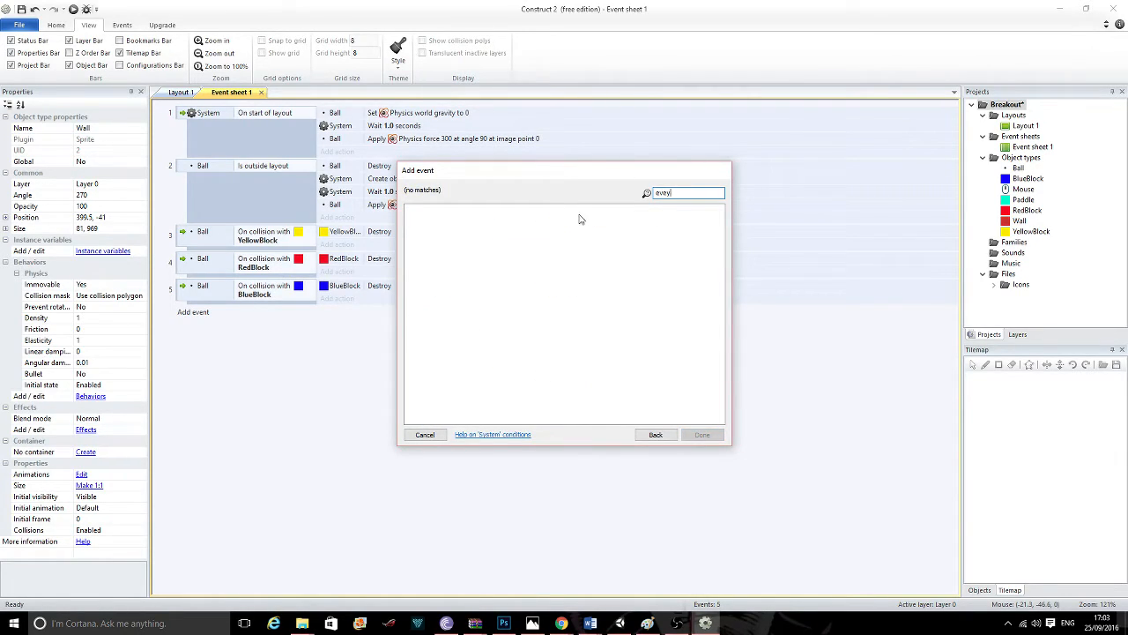
{"action": "key", "text": "BackSpace"}
{"action": "type", "text": "ry"}
{"action": "double_click", "coordinate": [441, 222]}
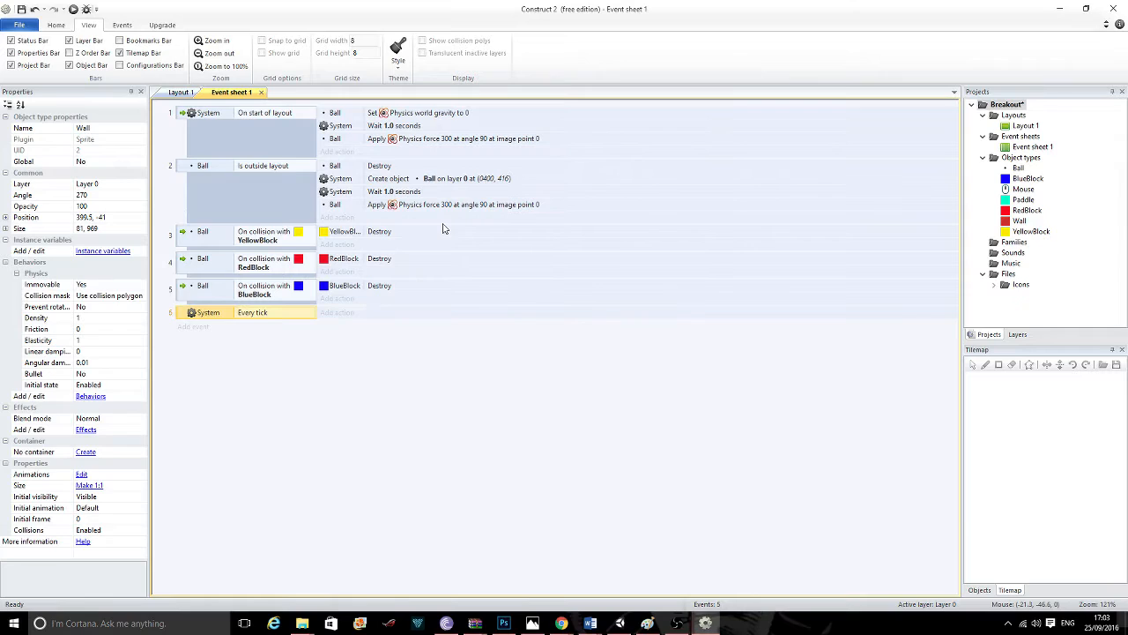
Add a Paddle "Set position" action to the Every tick event, with X set to Mouse.X and Y set to Paddle.Y.
{"action": "left_click", "coordinate": [342, 314]}
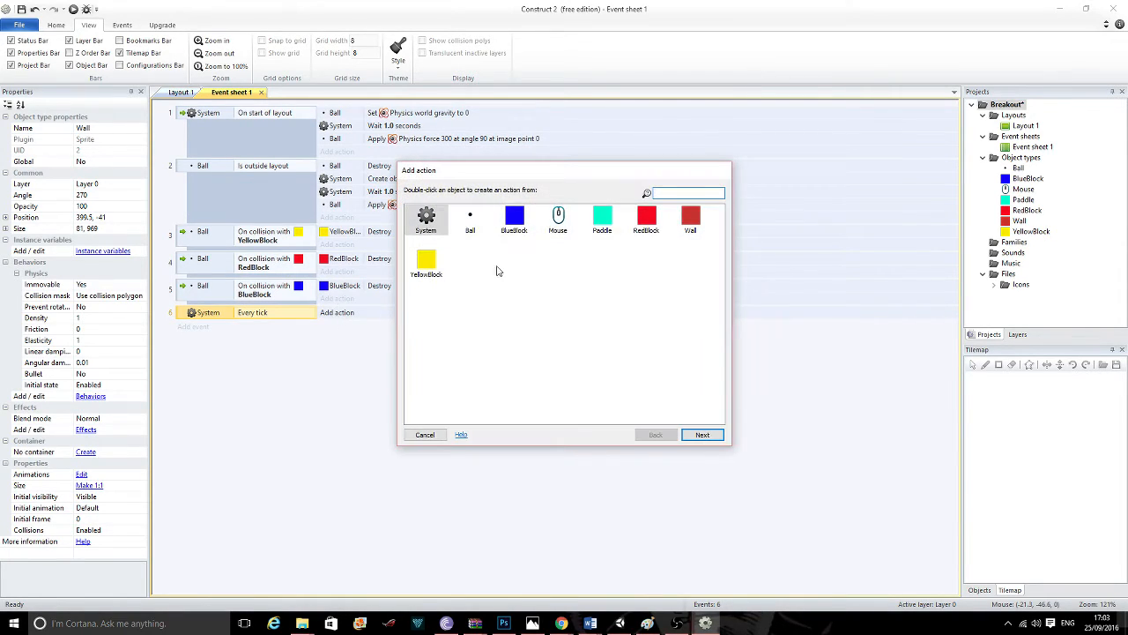
{"action": "double_click", "coordinate": [594, 214]}
{"action": "scroll", "coordinate": [606, 282], "scroll_direction": "down", "scroll_amount": 10}
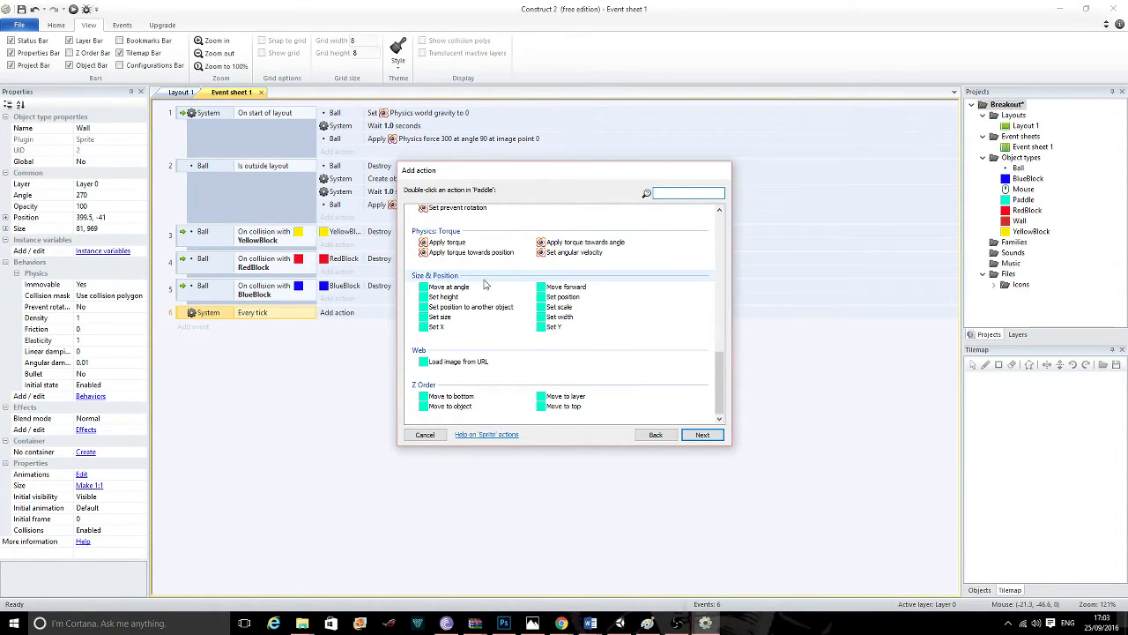
{"action": "double_click", "coordinate": [564, 297]}
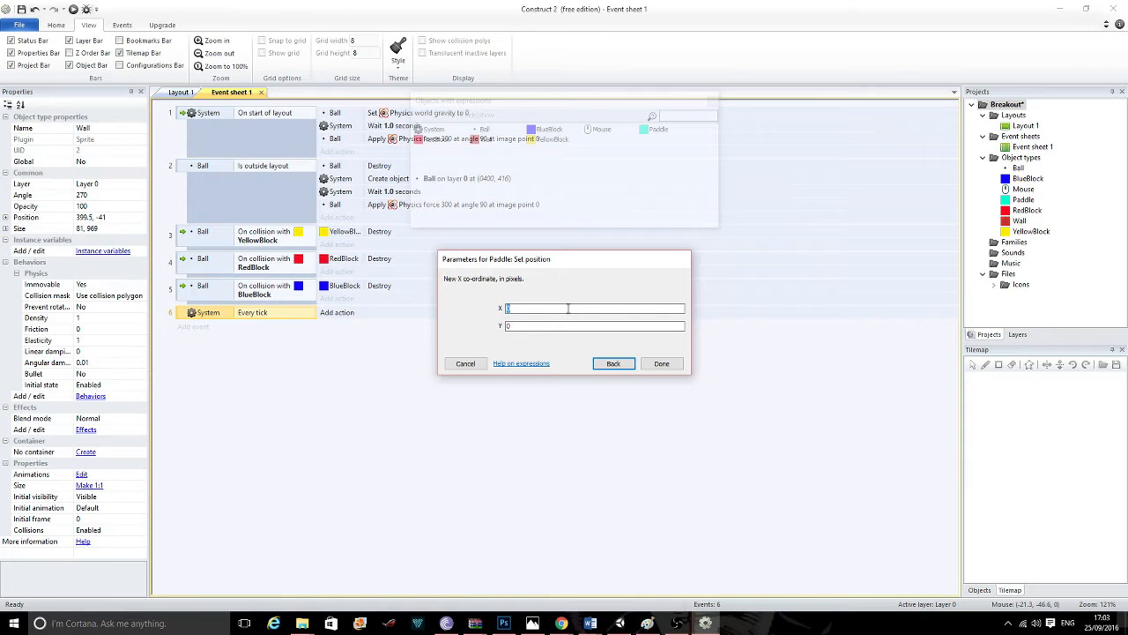
{"action": "type", "text": "Mouse.X"}
{"action": "left_click", "coordinate": [563, 325]}
{"action": "type", "text": "pADD"}
{"action": "key", "text": "Return"}
{"action": "type", "text": ".y"}
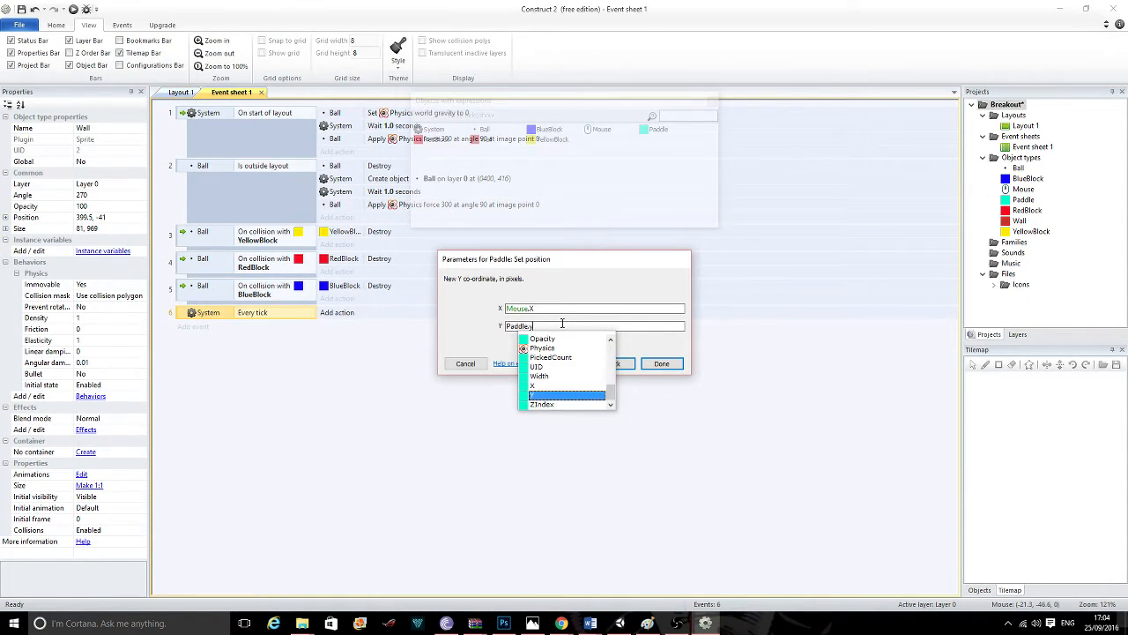
{"action": "key", "text": "Return"}
{"action": "key", "text": "Return"}
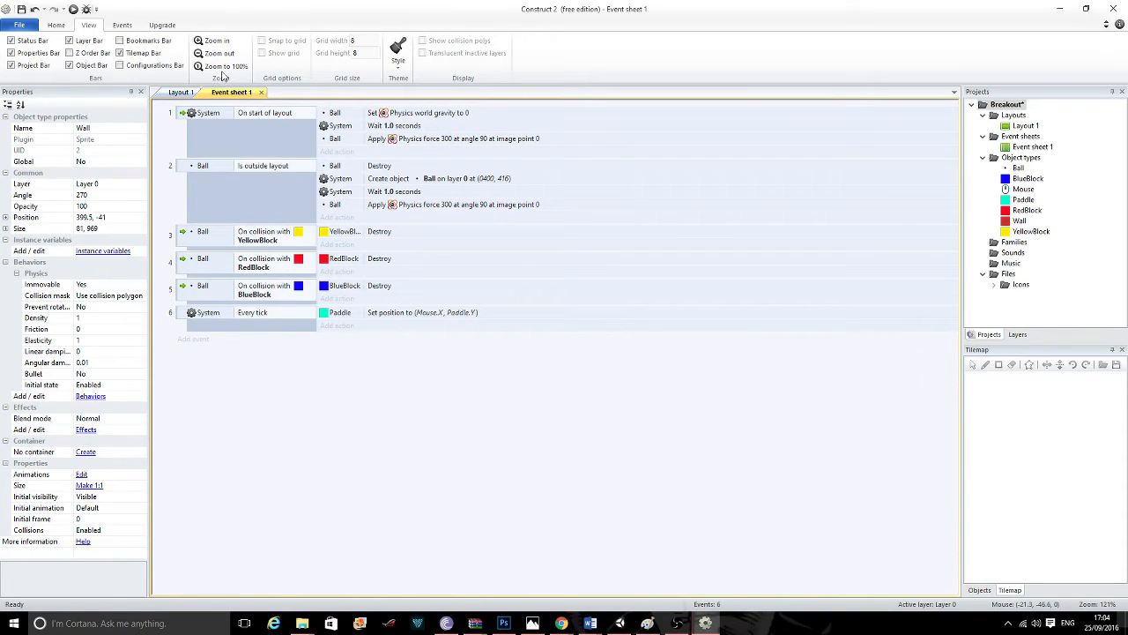
Run the layout preview to test the paddle following the mouse, and close the preview window.
{"action": "left_click", "coordinate": [74, 10]}
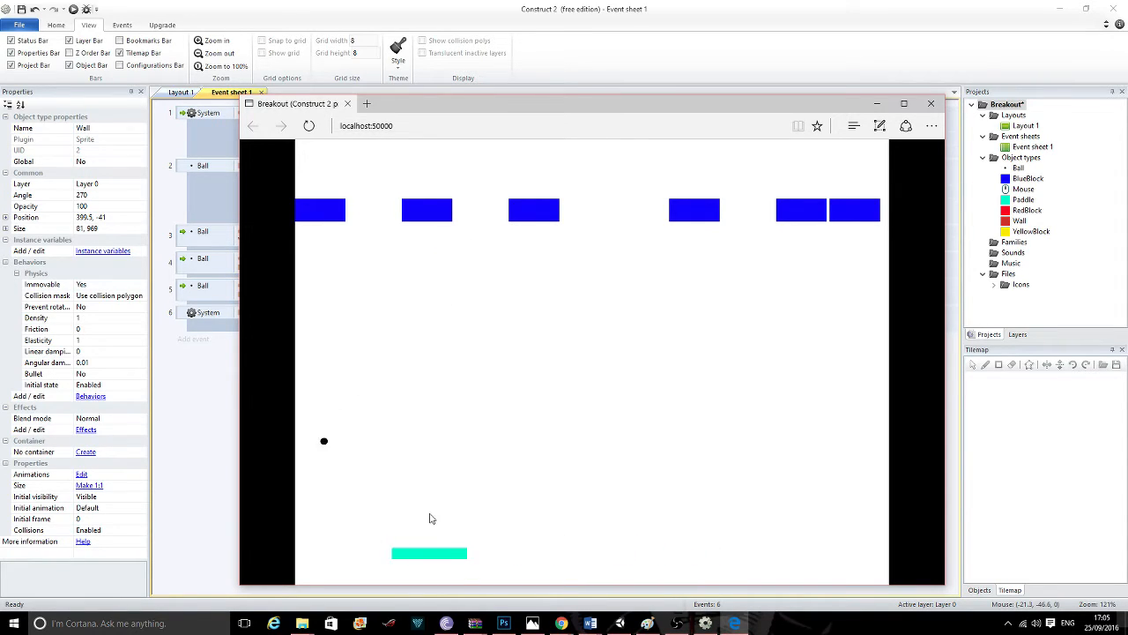
{"action": "left_click", "coordinate": [931, 103]}
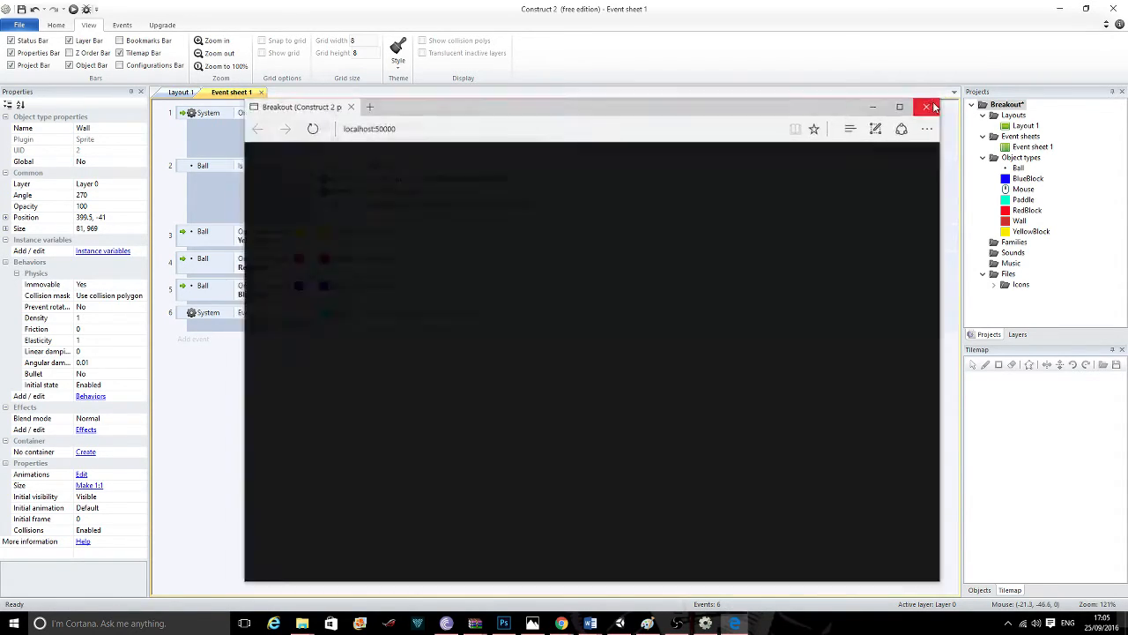
Open the Paddle's image from Layout 1 and add a collision polygon point at the middle of its upper edge.
{"action": "left_click", "coordinate": [180, 92]}
{"action": "left_click", "coordinate": [546, 533]}
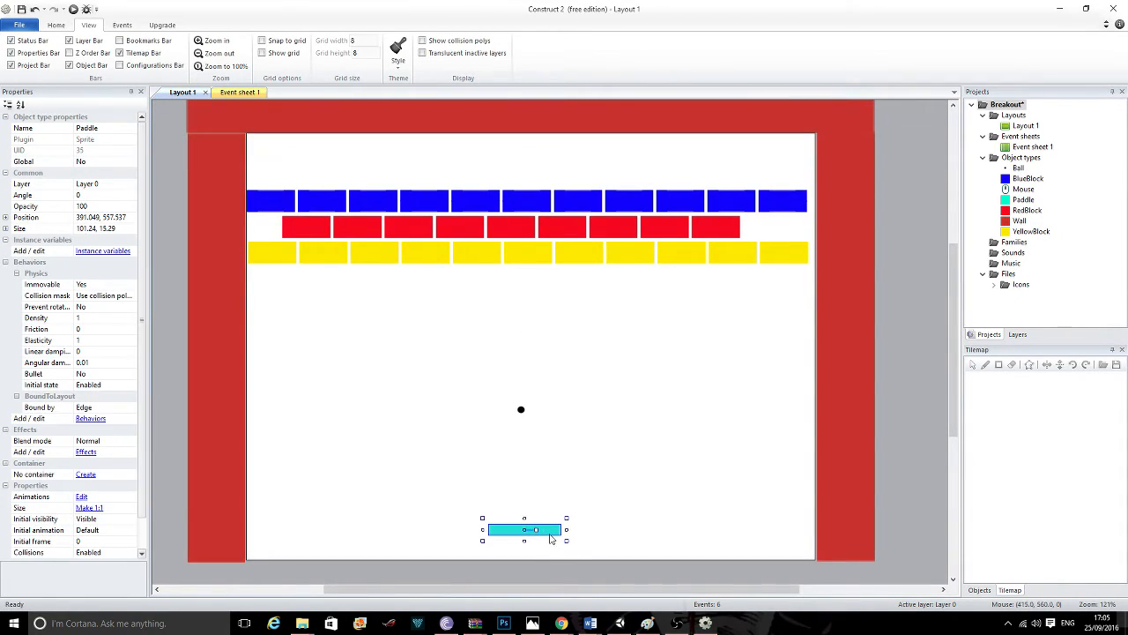
{"action": "double_click", "coordinate": [554, 532]}
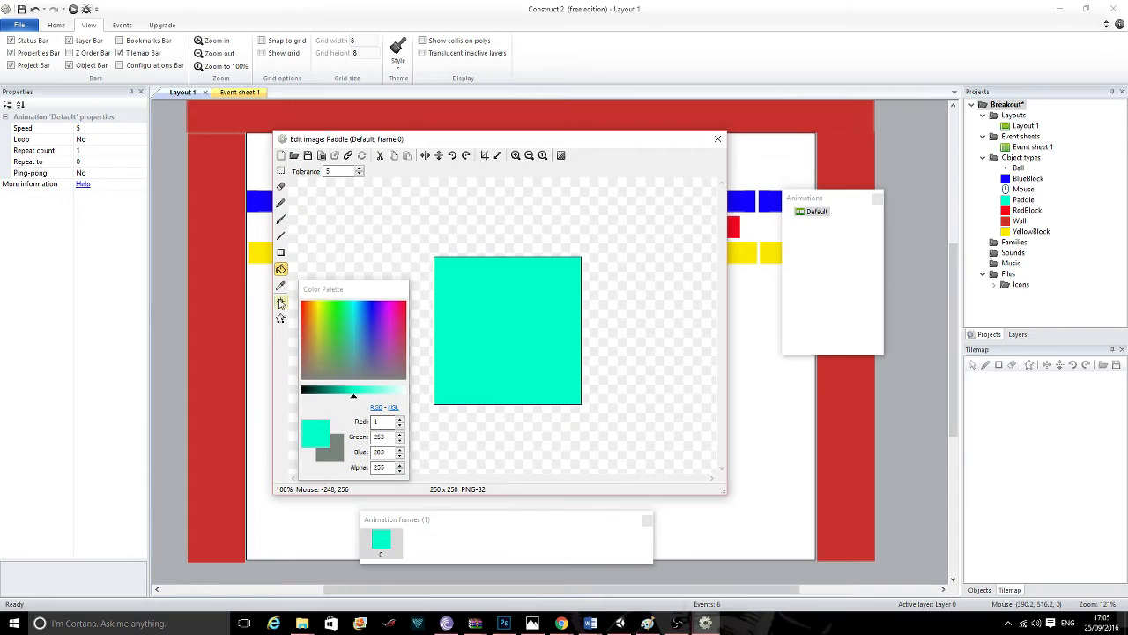
{"action": "left_click", "coordinate": [282, 321]}
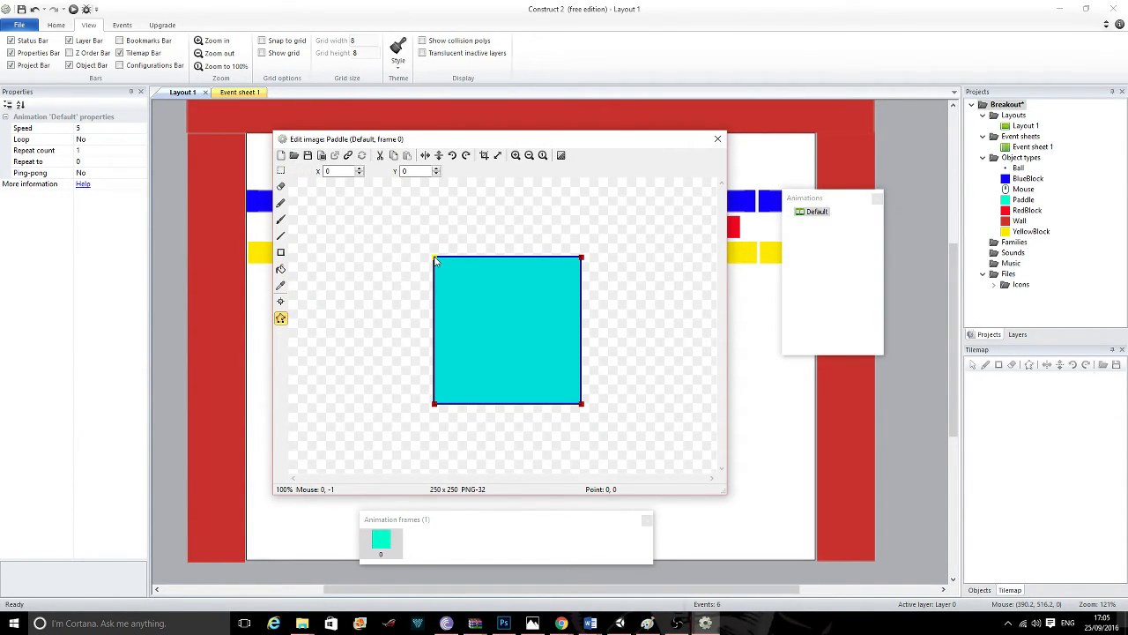
{"action": "right_click", "coordinate": [435, 257]}
{"action": "left_click", "coordinate": [419, 264]}
{"action": "left_click", "coordinate": [435, 258]}
{"action": "right_click", "coordinate": [435, 259]}
{"action": "left_click", "coordinate": [464, 266]}
Lower the collision polygon's upper-left point to about 1, 37 and upper-right point to about 250, 32, and close the image editor.
{"action": "left_click_drag", "start_coordinate": [434, 257], "coordinate": [434, 276]}
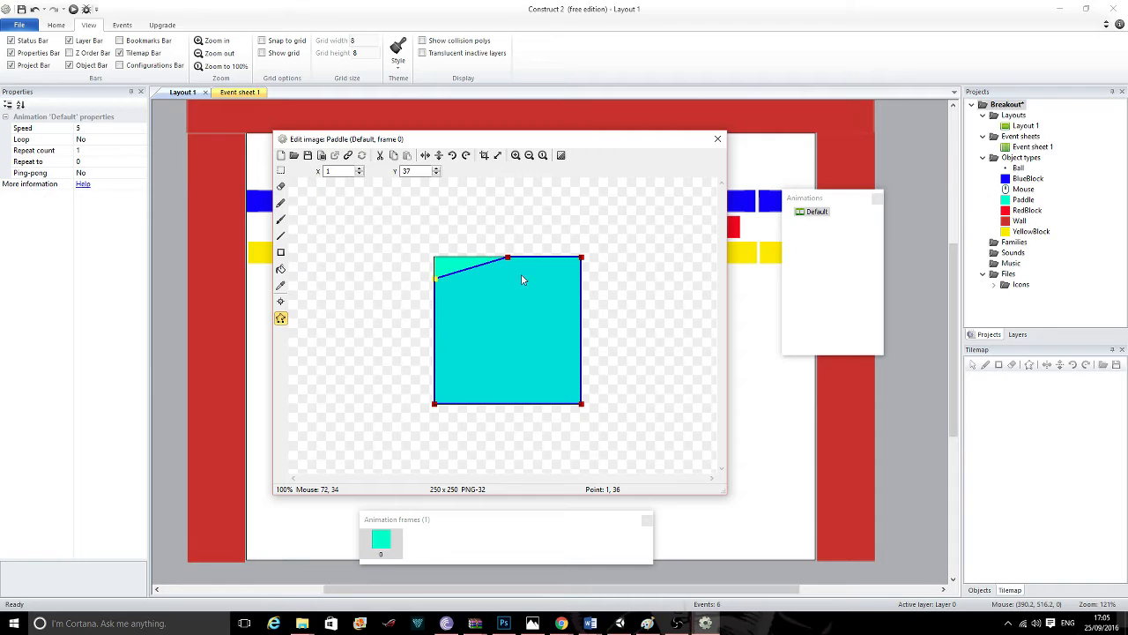
{"action": "left_click_drag", "start_coordinate": [581, 258], "coordinate": [582, 279]}
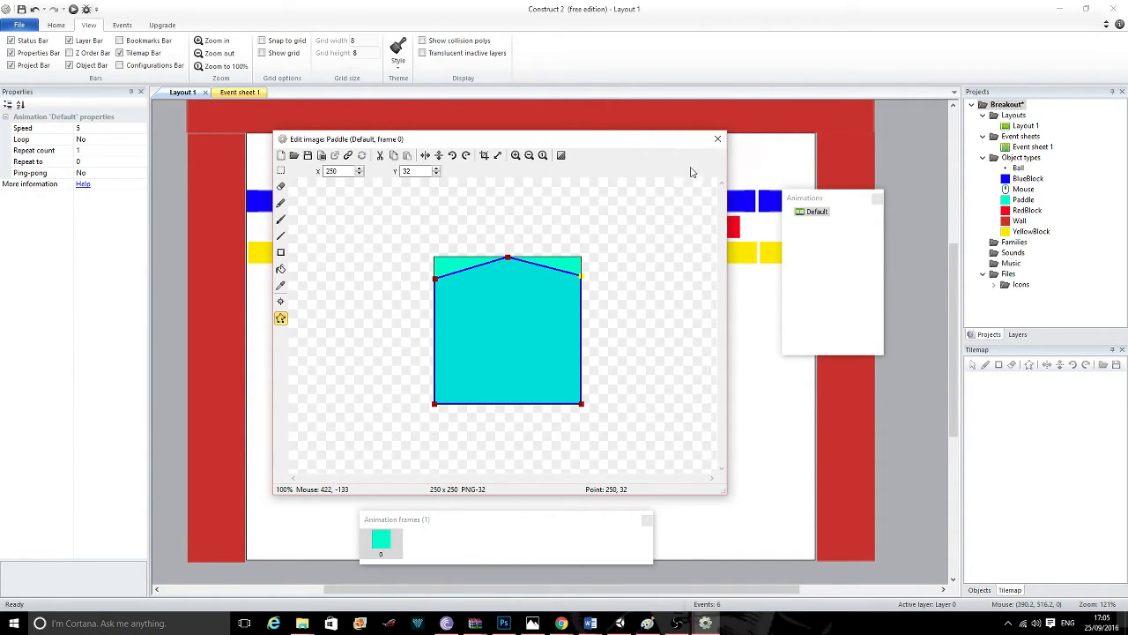
{"action": "left_click", "coordinate": [717, 141]}
Run the preview again to test how the ball bounces off the reshaped paddle, and close it.
{"action": "left_click", "coordinate": [73, 9]}
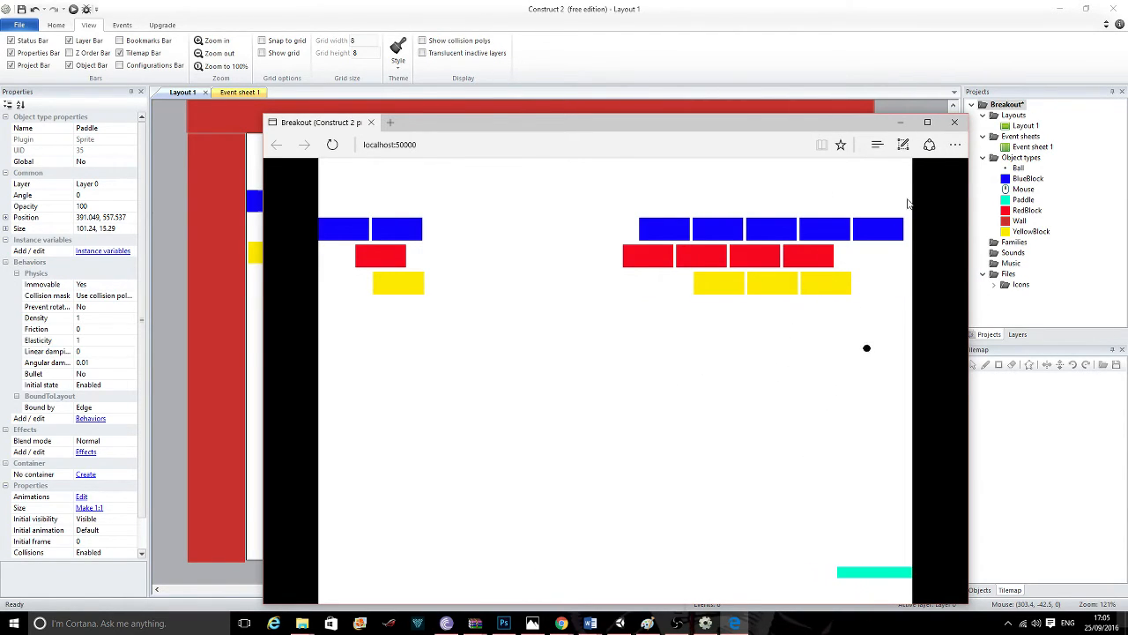
{"action": "left_click", "coordinate": [954, 121]}
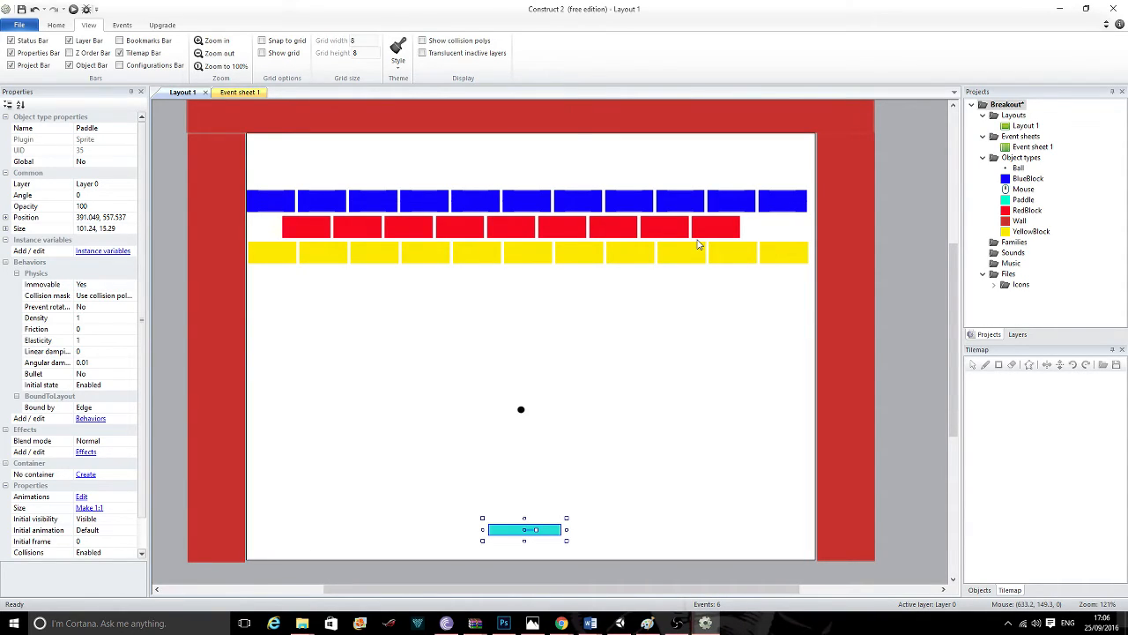
{"action": "left_click", "coordinate": [236, 92]}
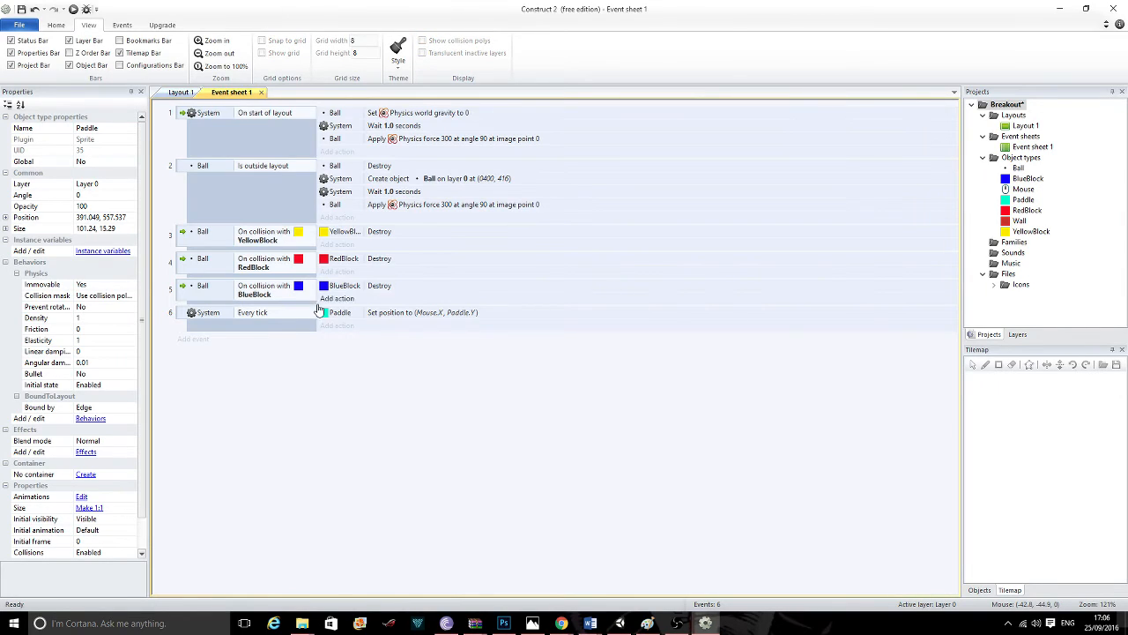
{"action": "left_click", "coordinate": [269, 242]}
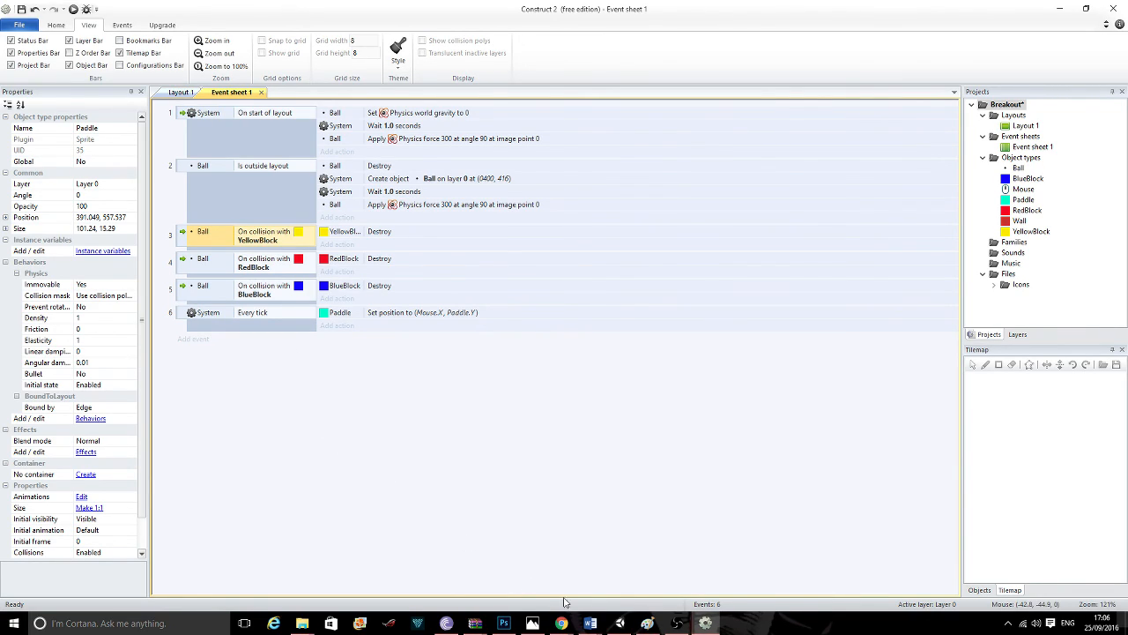
{"action": "mouse_move", "coordinate": [675, 625]}
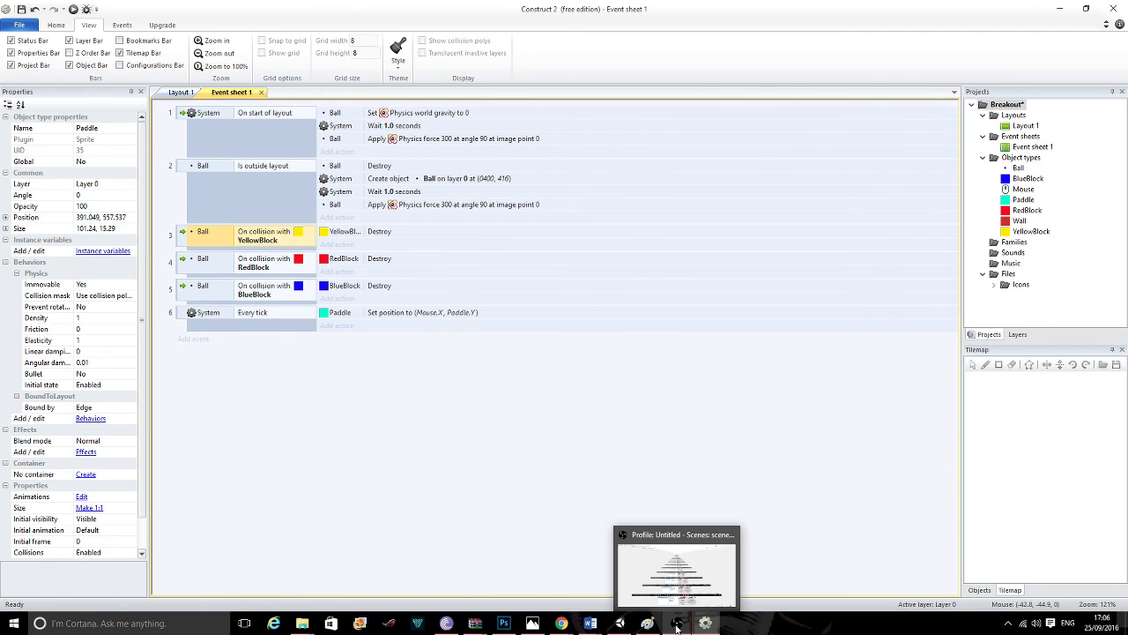